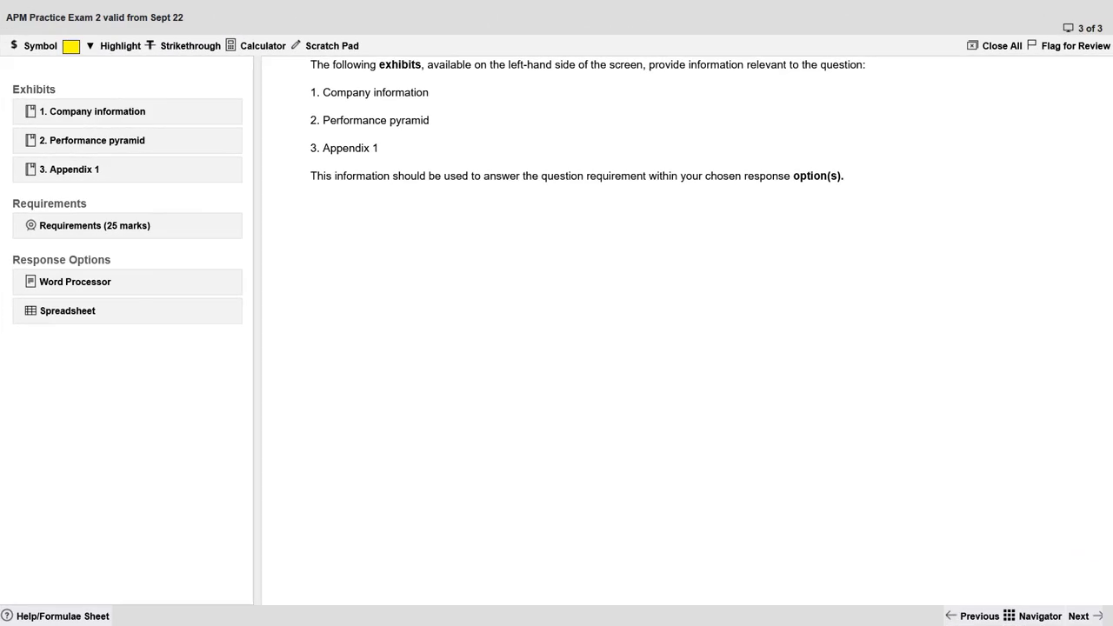
# Step: Open the Company information exhibit, arrange its window for reading, review the company background and close it
pyautogui.click(141, 120)
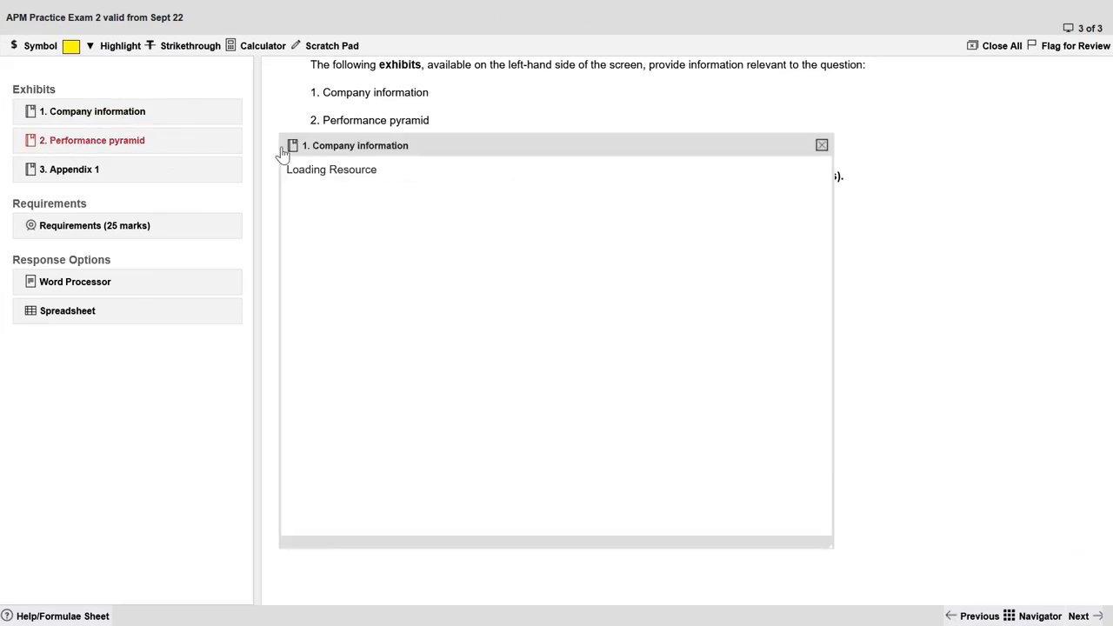
pyautogui.moveTo(517, 146); pyautogui.dragTo(167, 70)
pyautogui.moveTo(553, 469); pyautogui.dragTo(462, 565)
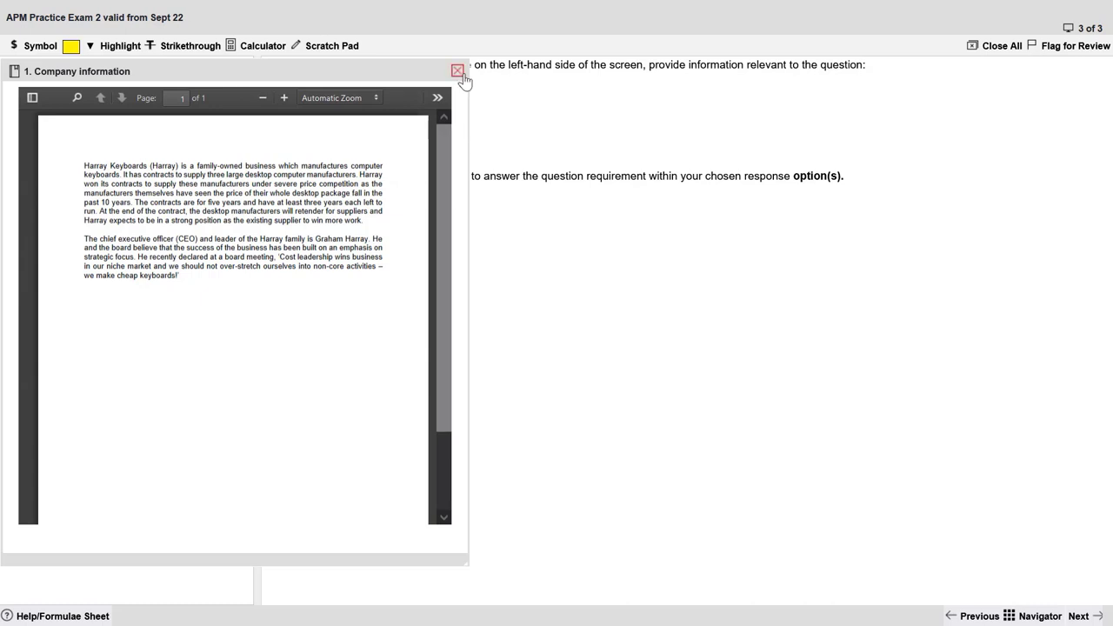
pyautogui.click(457, 70)
# Step: Open the word processor response, make its window taller and place it clear of the exhibit and response lists
pyautogui.click(76, 286)
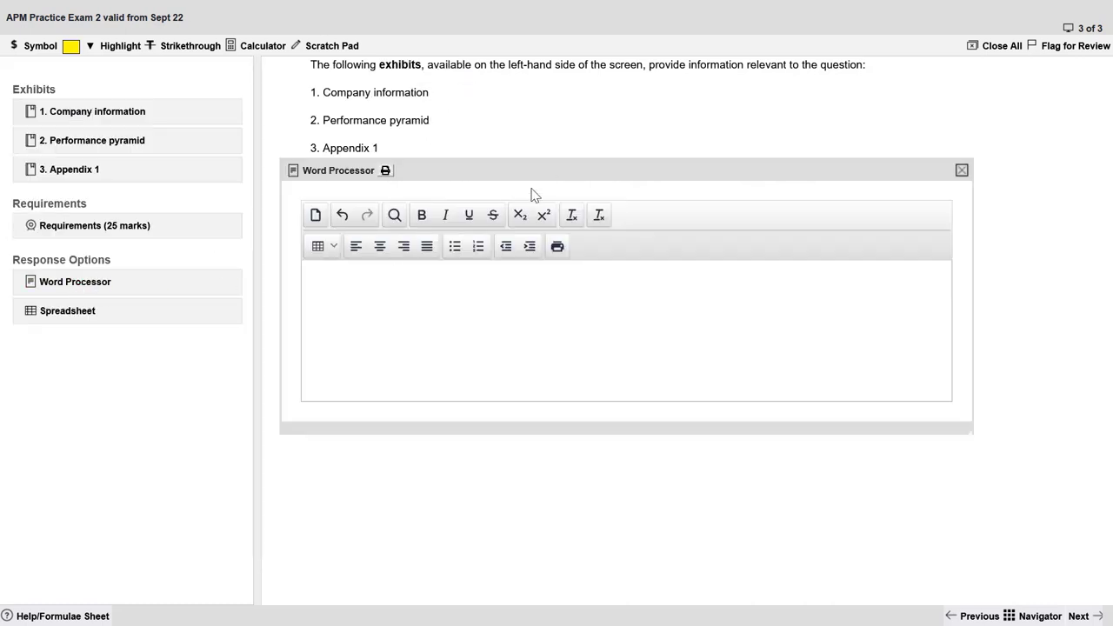
pyautogui.moveTo(540, 167); pyautogui.dragTo(526, 80)
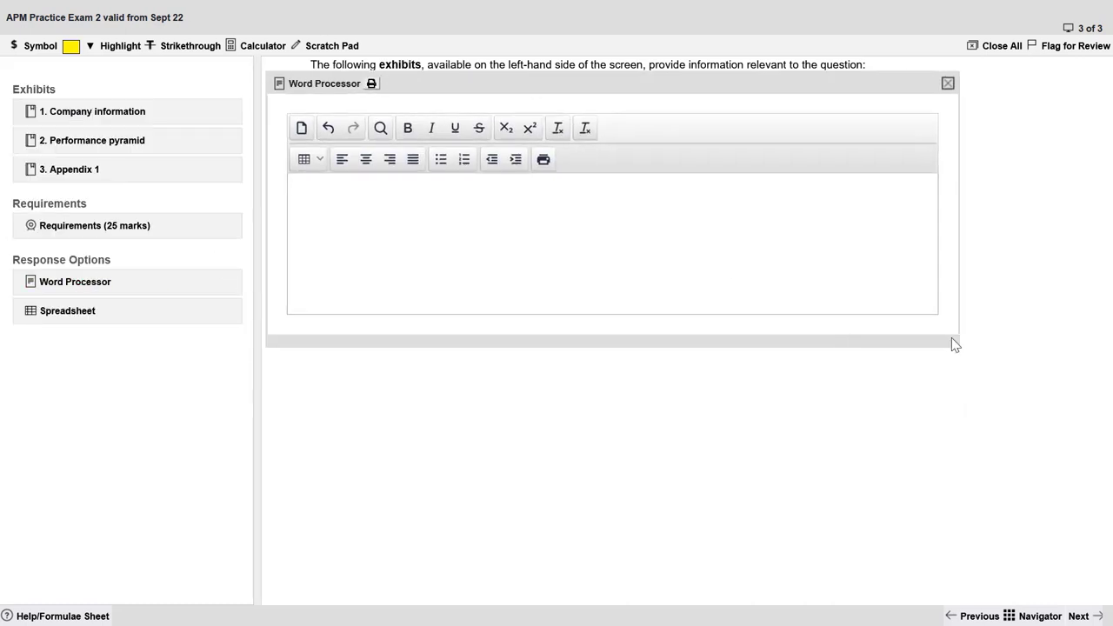
pyautogui.moveTo(949, 337); pyautogui.dragTo(929, 607)
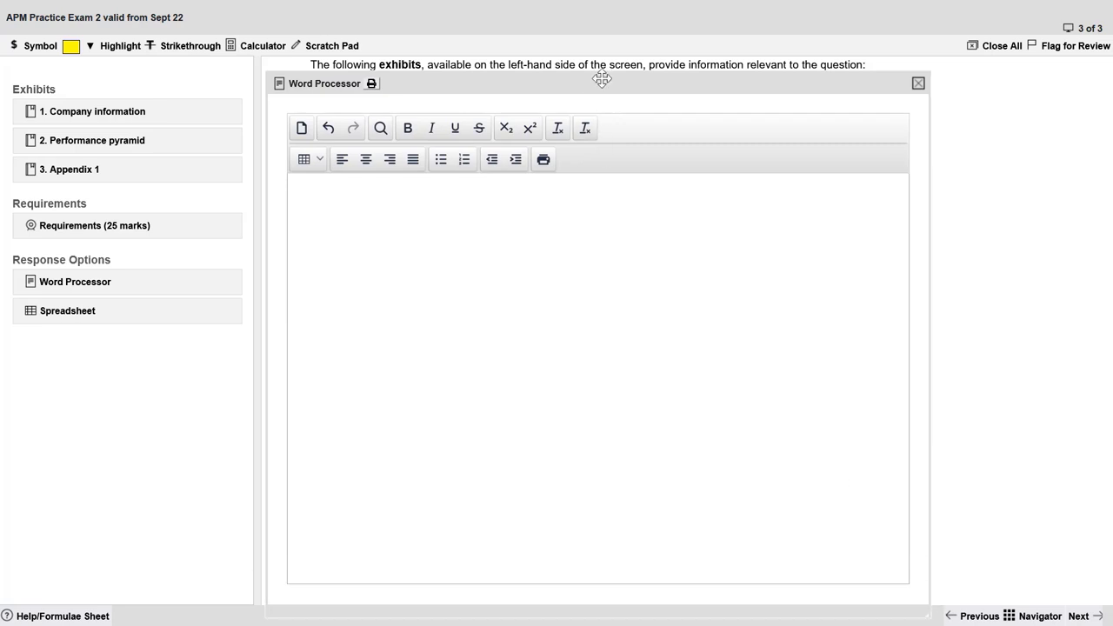
pyautogui.moveTo(599, 77); pyautogui.dragTo(878, 37)
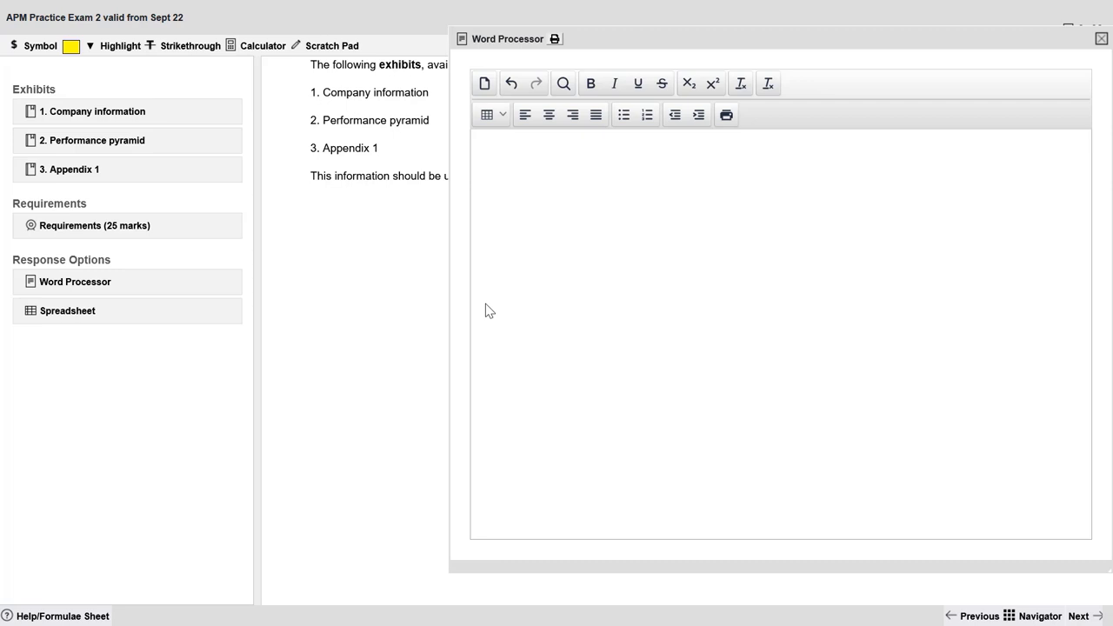
# Step: Copy the requirement text from "- the use of the performance pyramid" through the professional marks note into the word processor answer, below two blank lines
pyautogui.click(61, 231)
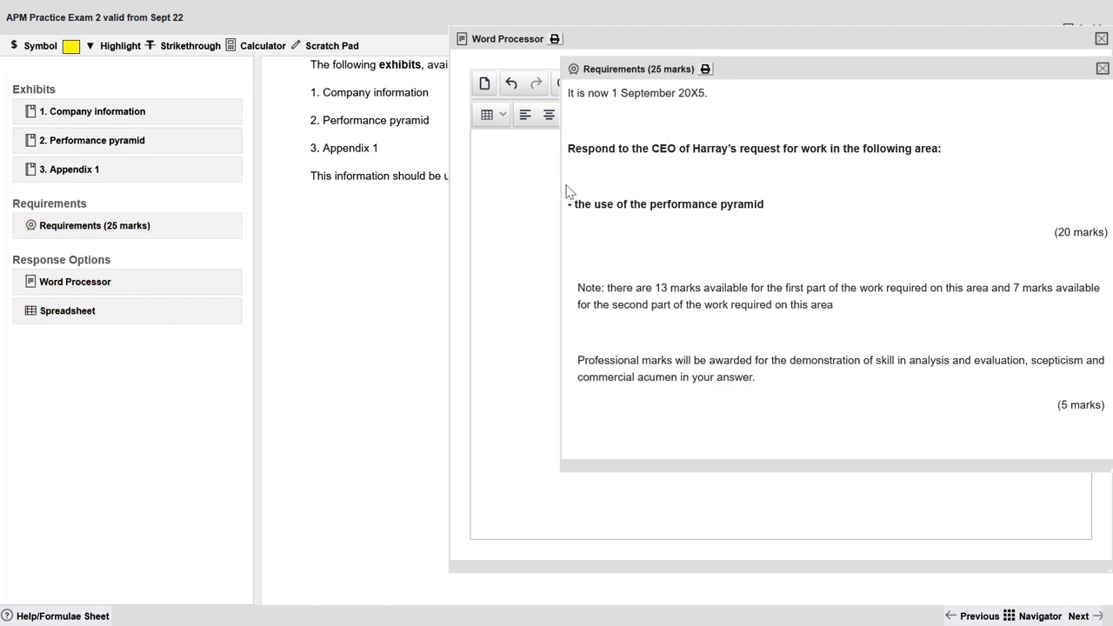
pyautogui.moveTo(570, 198); pyautogui.dragTo(774, 226)
pyautogui.moveTo(938, 236); pyautogui.dragTo(1083, 265)
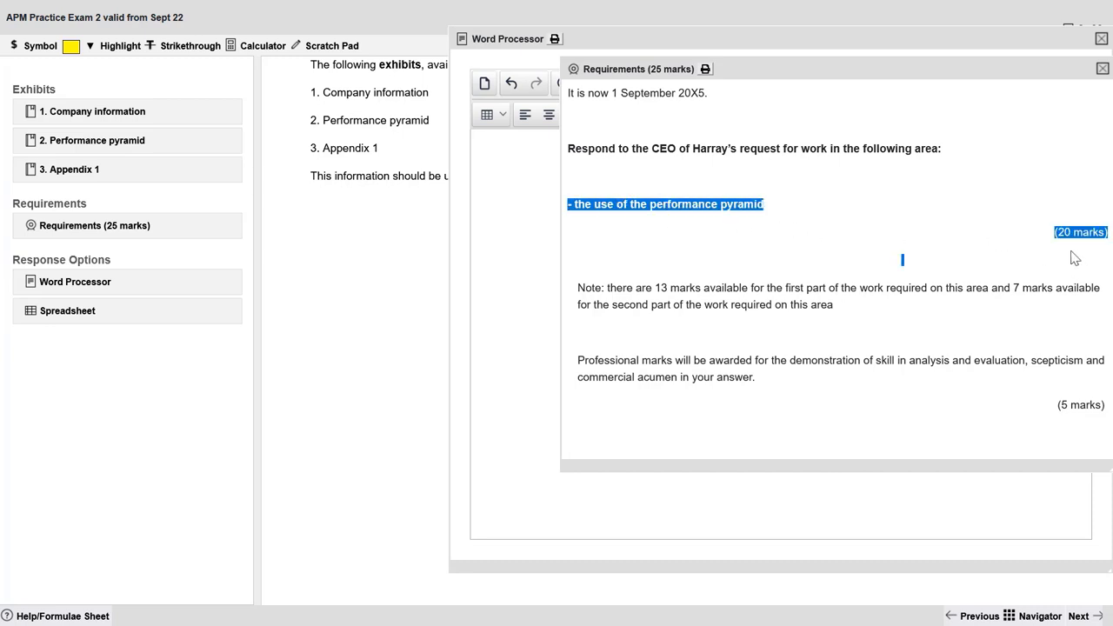
pyautogui.click(1075, 258)
pyautogui.moveTo(577, 182); pyautogui.dragTo(502, 226)
pyautogui.hotkey('ctrl', 'c')
pyautogui.click(502, 227)
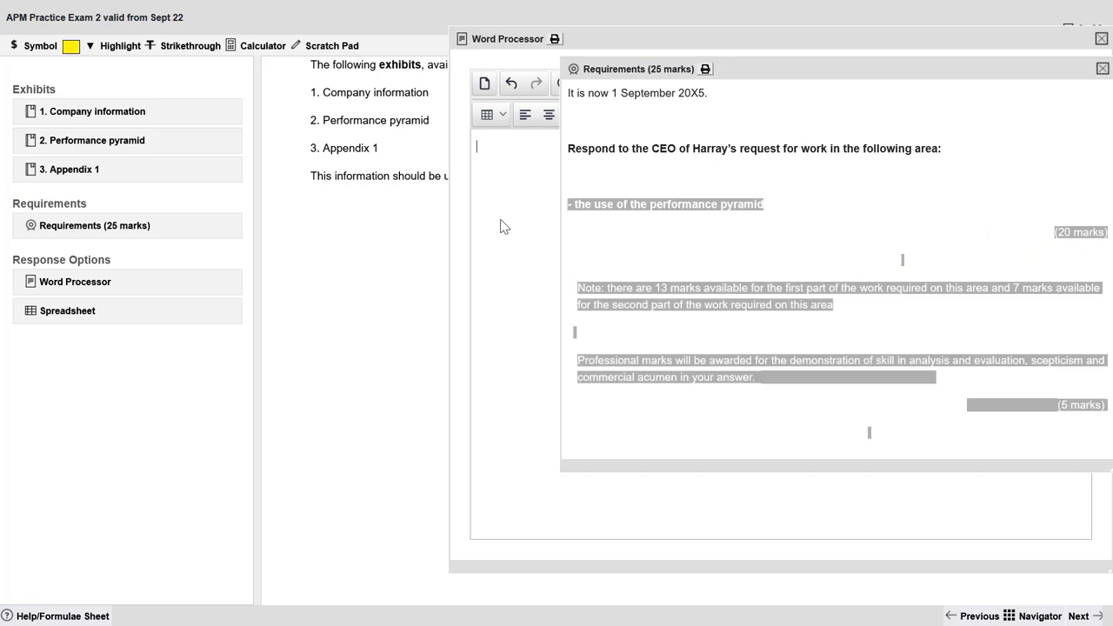
pyautogui.click(1103, 68)
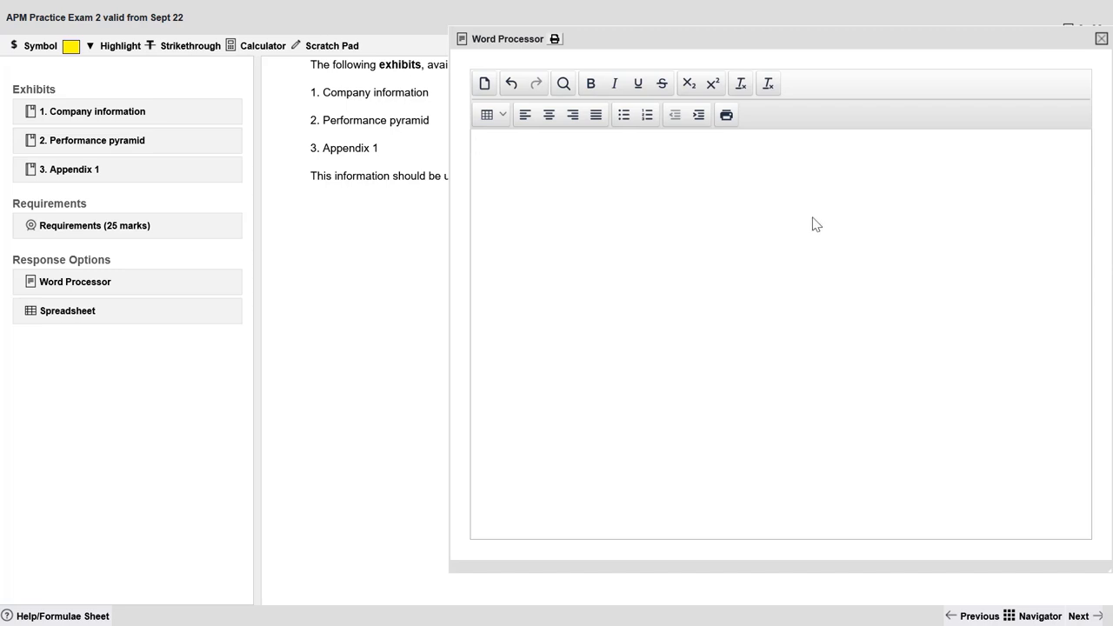
pyautogui.press('Return')
pyautogui.press('Return')
pyautogui.hotkey('ctrl', 'v')
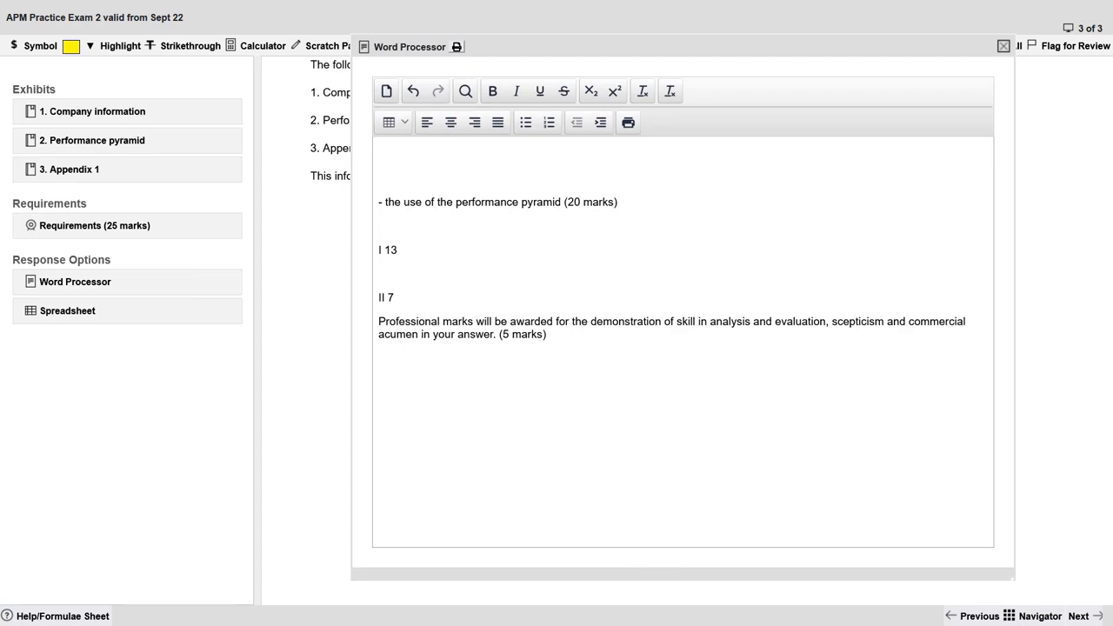
# Step: Reopen the Company information exhibit beside the word processor and review the company's strategy and background
pyautogui.click(122, 113)
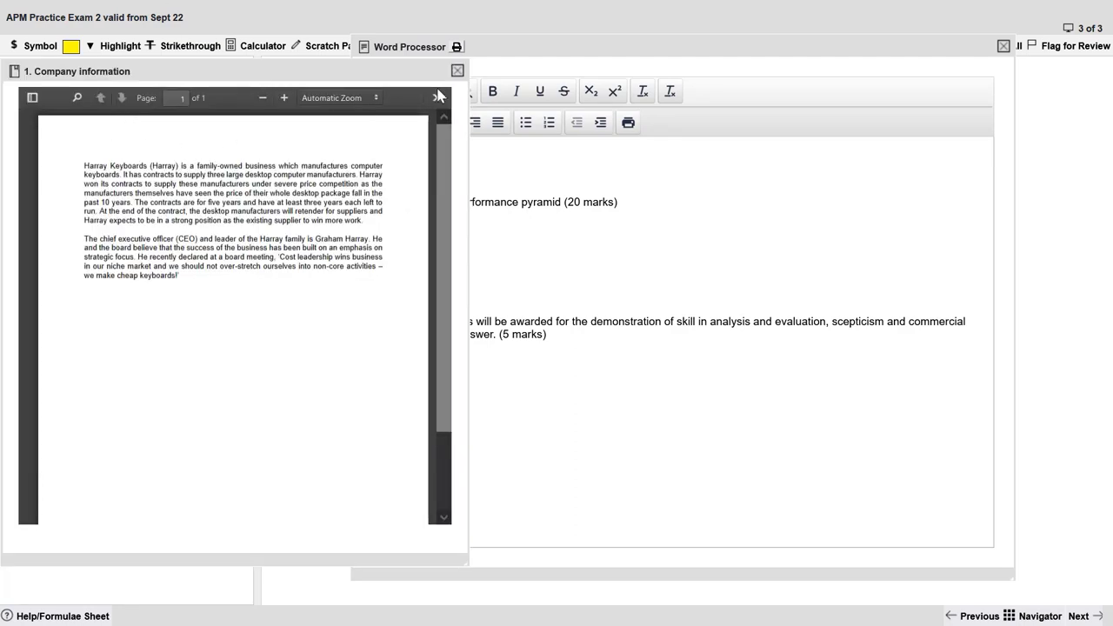
pyautogui.moveTo(521, 48); pyautogui.dragTo(725, 44)
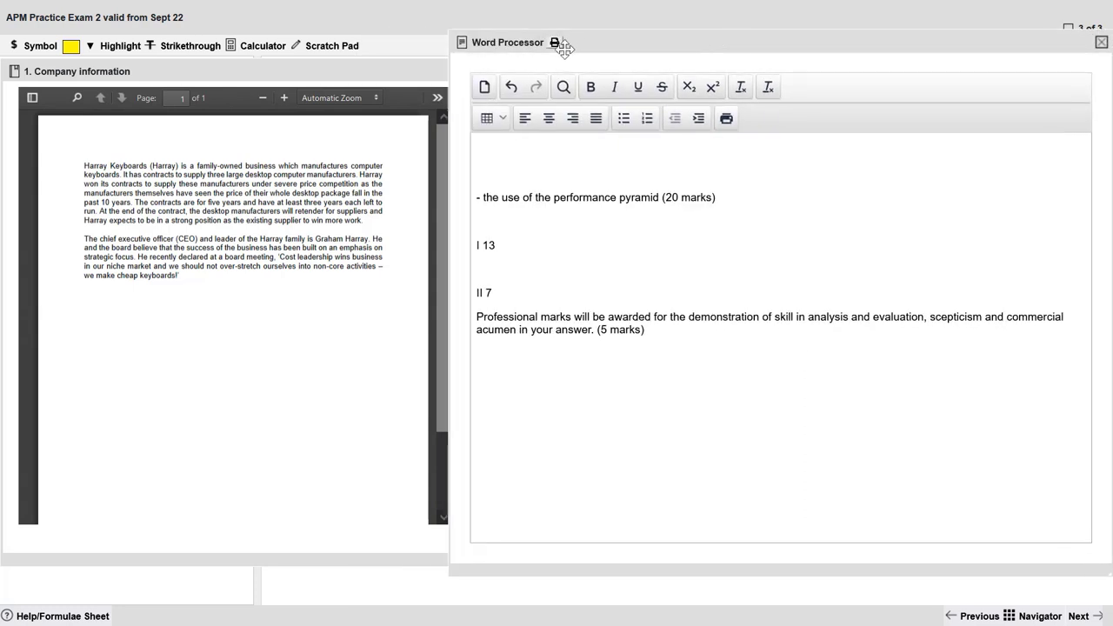
pyautogui.click(377, 320)
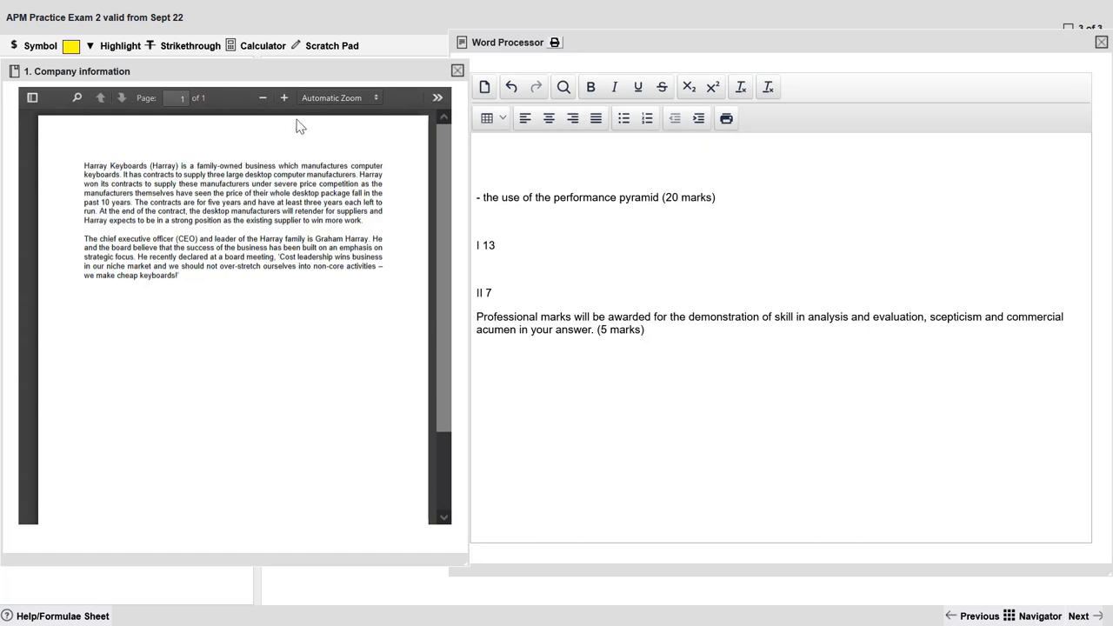
# Step: Open the Performance pyramid exhibit, fit its window beside the answer and read the CEO's two requested tasks
pyautogui.moveTo(398, 72); pyautogui.dragTo(441, 87)
pyautogui.click(34, 146)
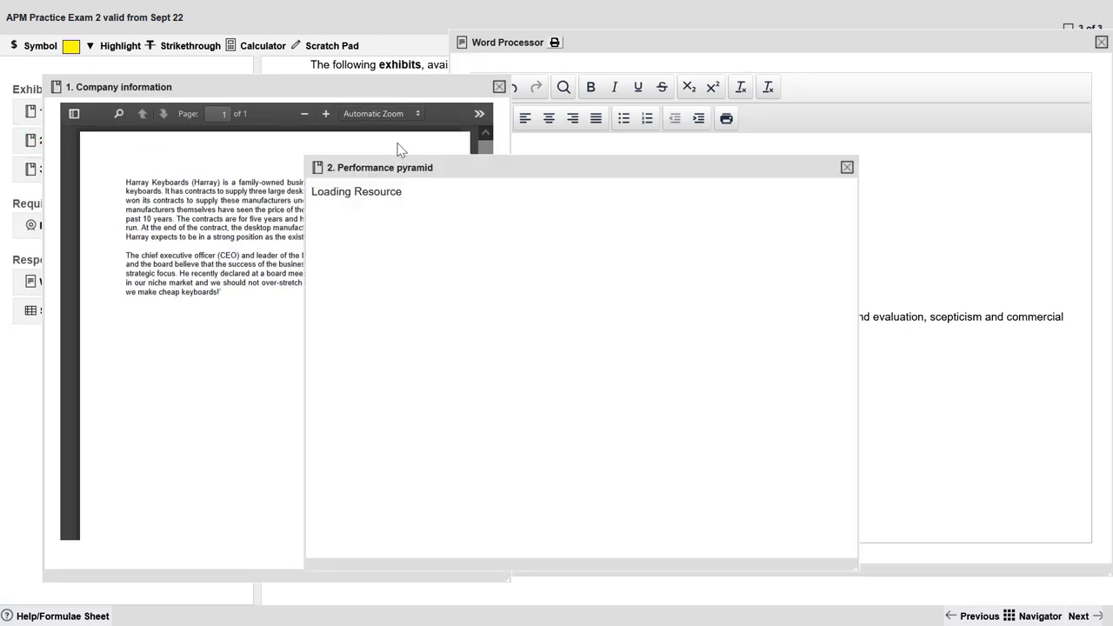
pyautogui.moveTo(502, 158); pyautogui.dragTo(230, 72)
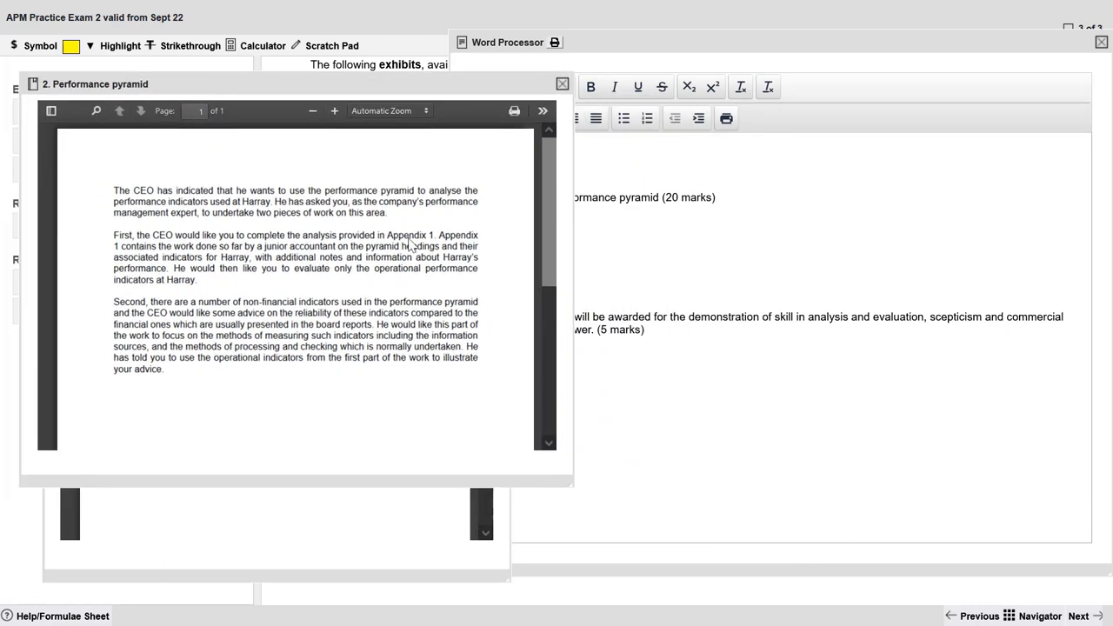
pyautogui.moveTo(566, 478); pyautogui.dragTo(504, 534)
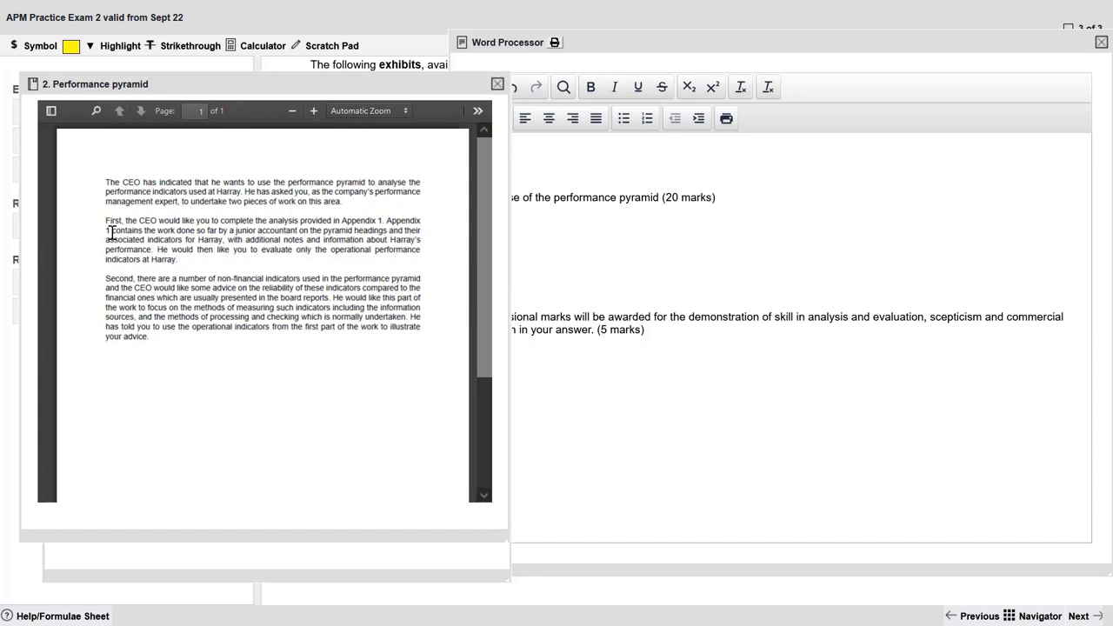
pyautogui.moveTo(112, 231); pyautogui.dragTo(172, 310)
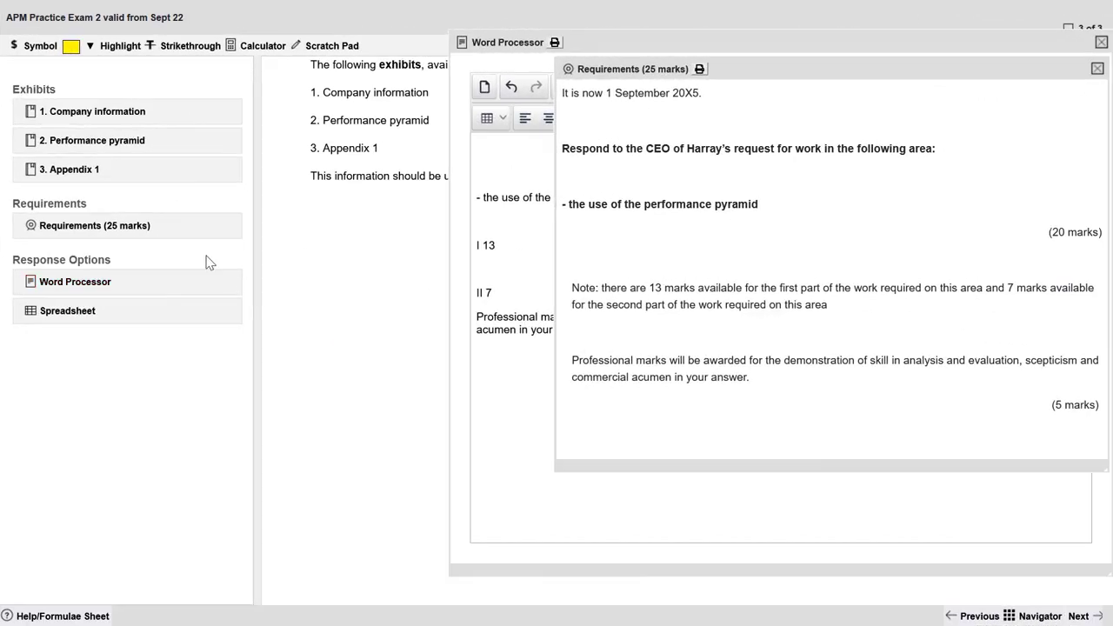
# Step: Open Appendix 1 from its first page and examine the pyramid headings, especially Waste, Quality and Delivery, and the accompanying notes
pyautogui.click(90, 177)
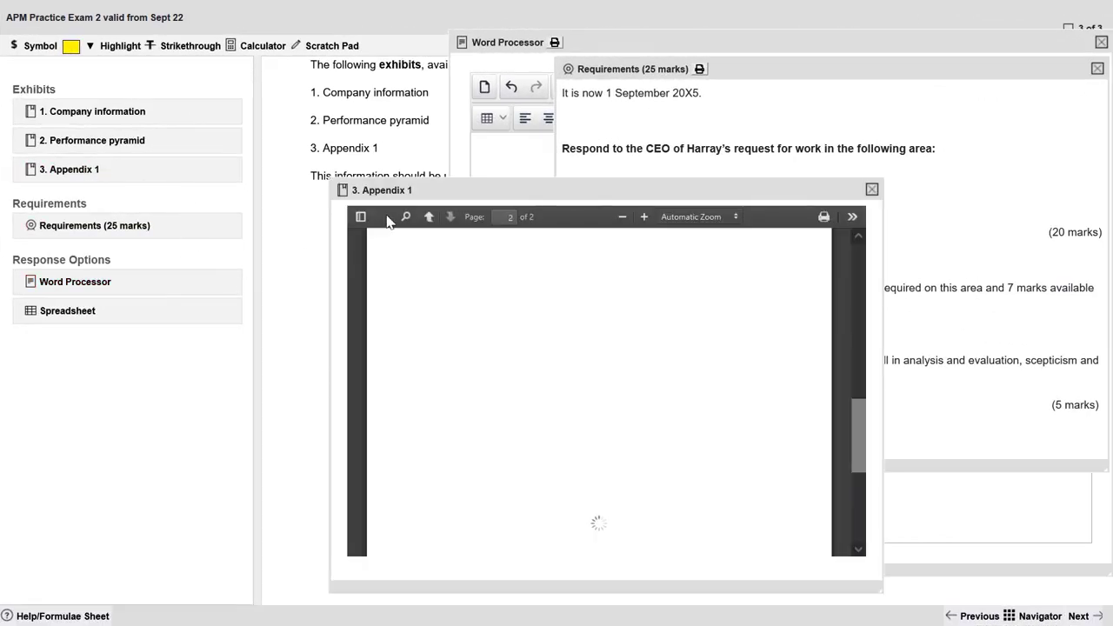
pyautogui.moveTo(525, 184); pyautogui.dragTo(172, 84)
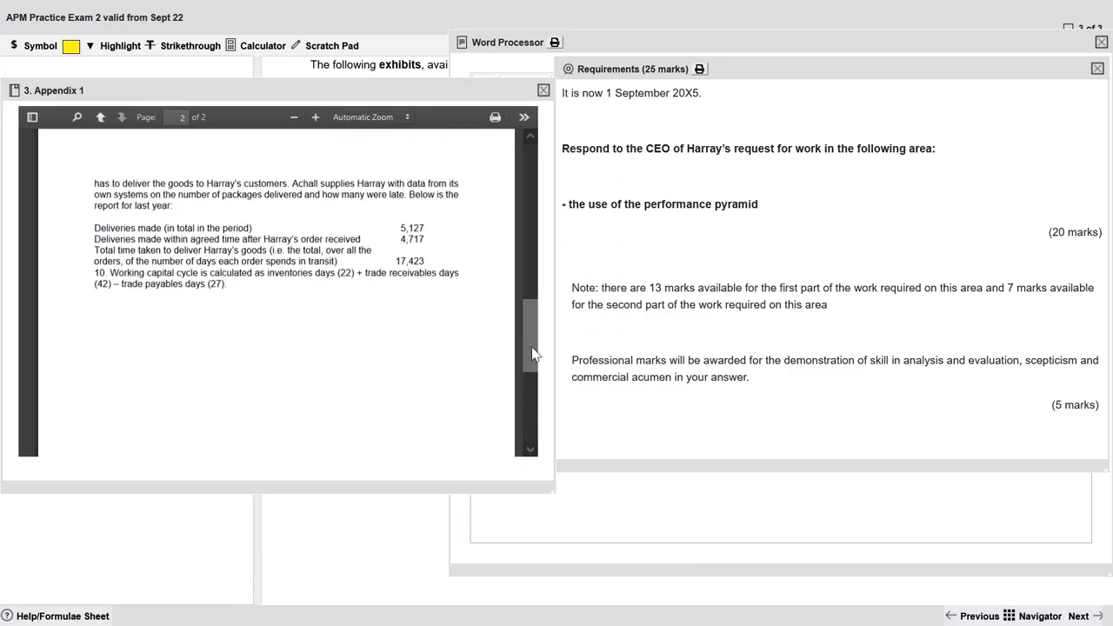
pyautogui.moveTo(534, 346); pyautogui.dragTo(523, 183)
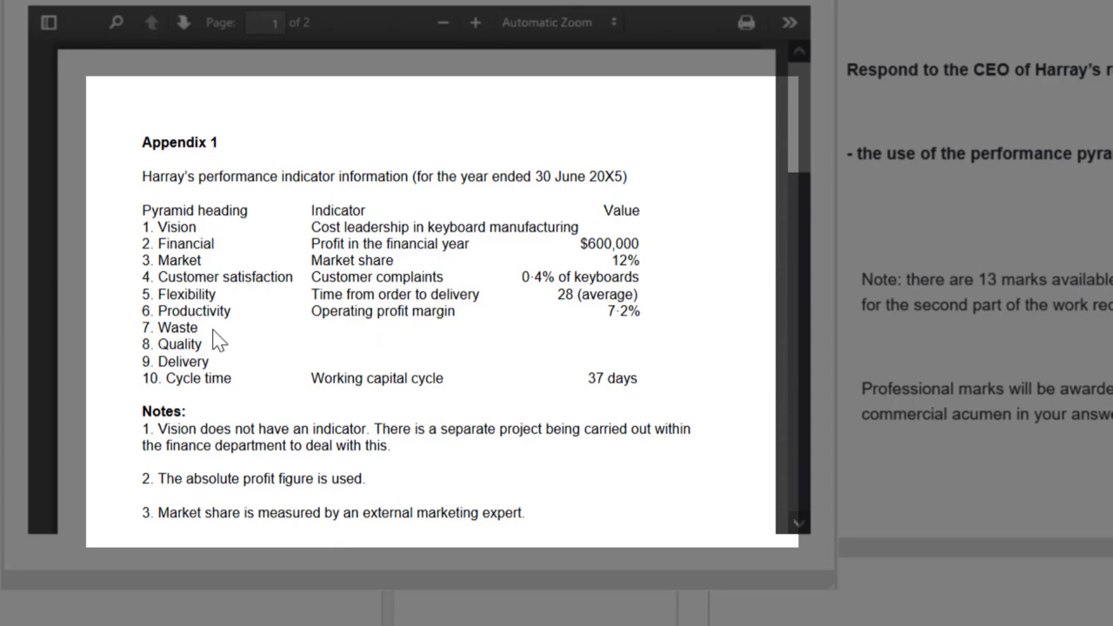
pyautogui.moveTo(160, 327); pyautogui.dragTo(232, 364)
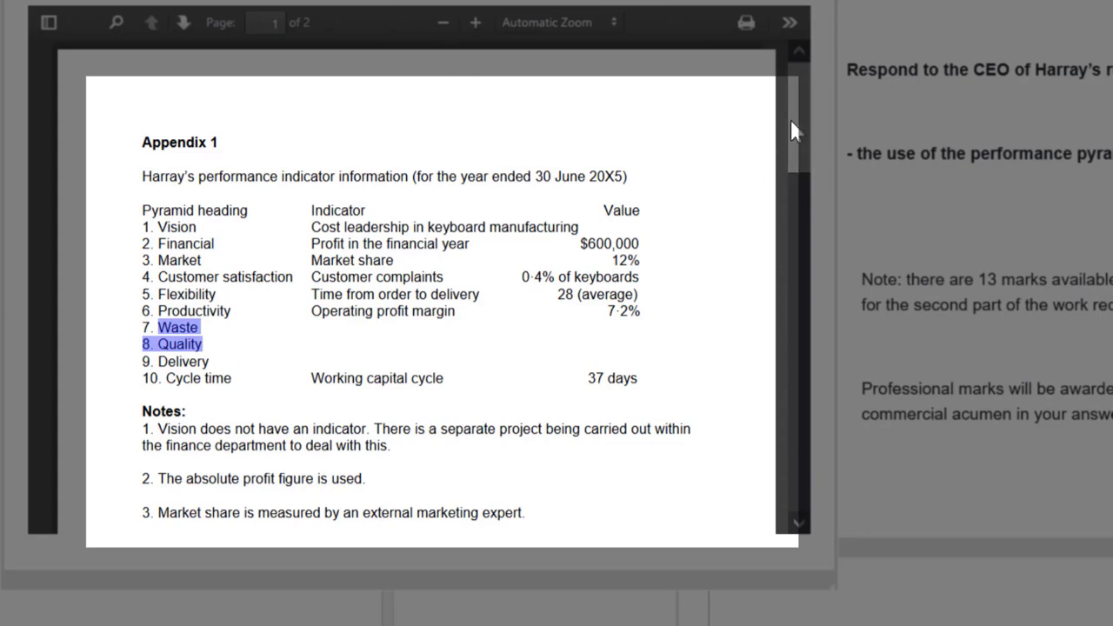
pyautogui.click(502, 426)
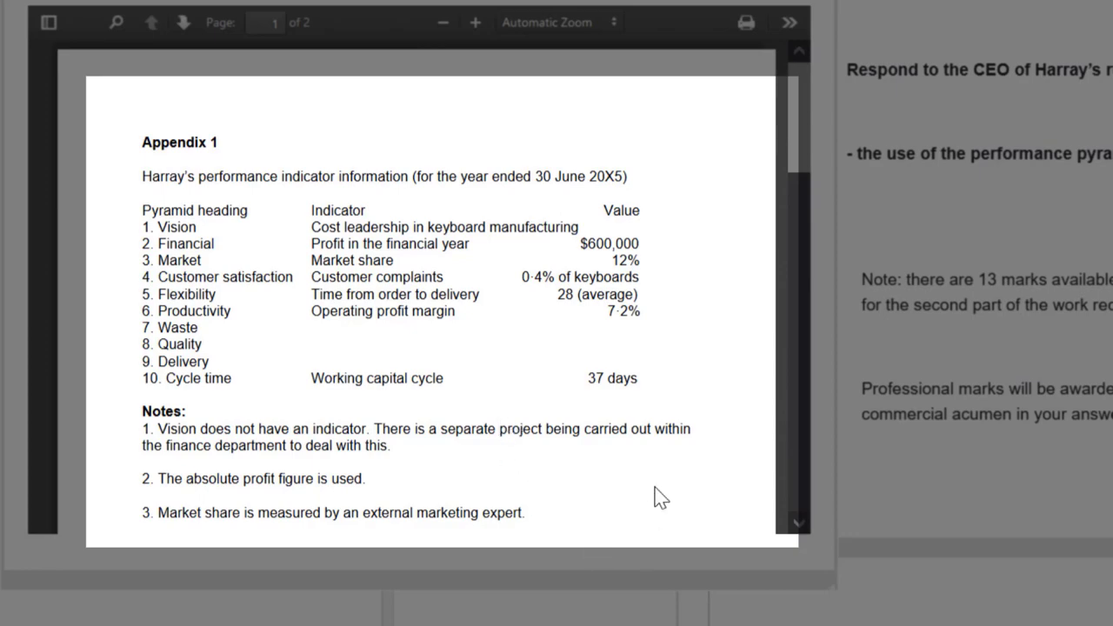
pyautogui.moveTo(802, 99); pyautogui.dragTo(845, 115)
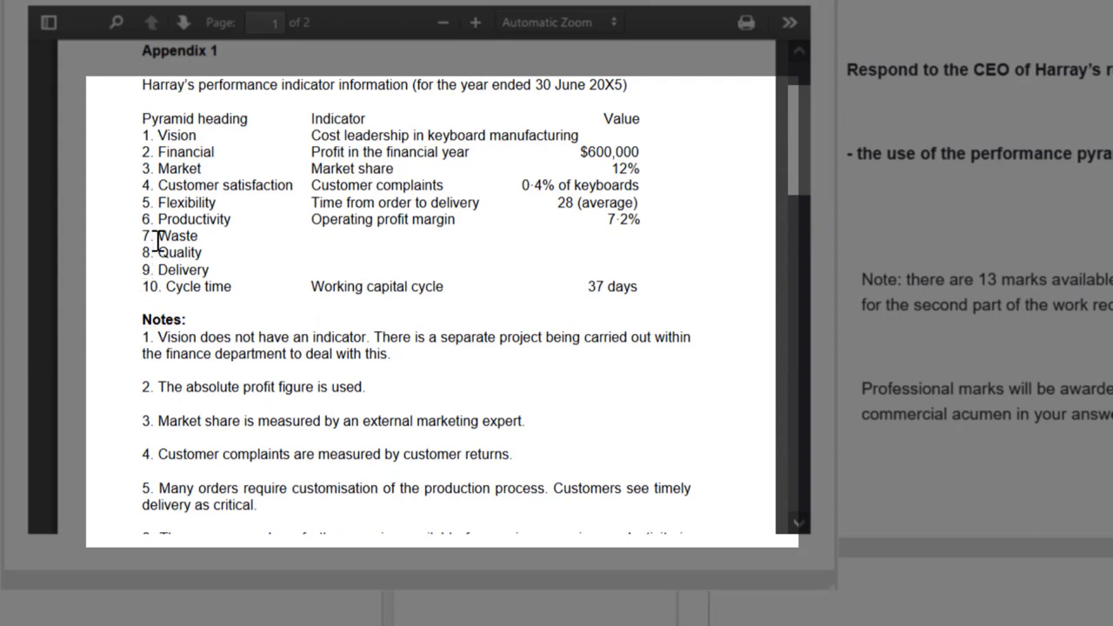
pyautogui.moveTo(172, 236); pyautogui.dragTo(234, 274)
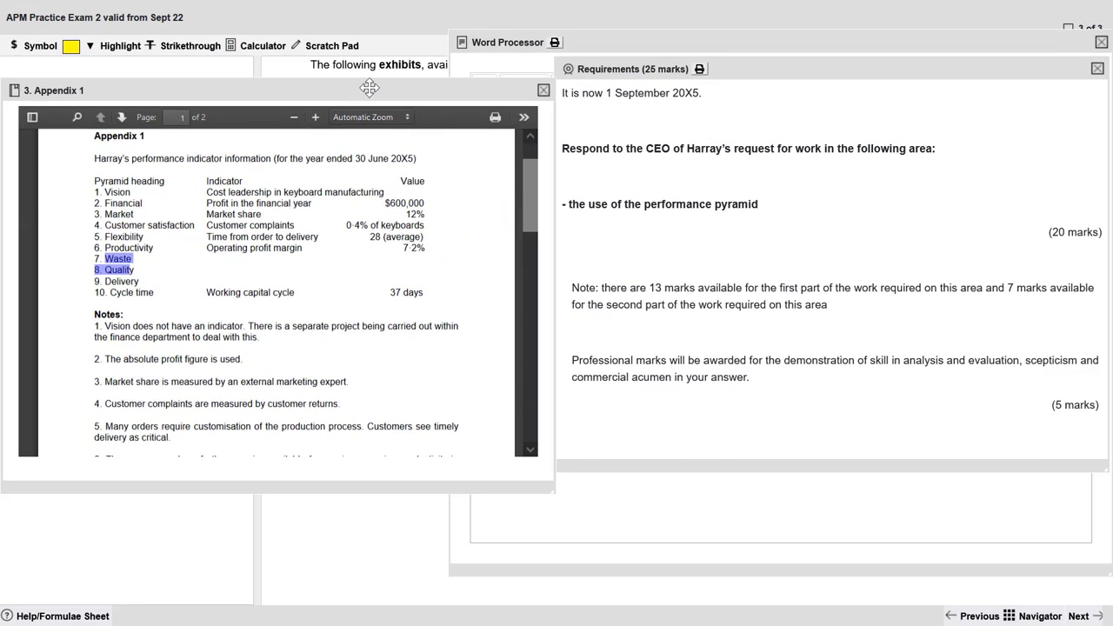
# Step: Move Appendix 1 clear of the response options and open the spreadsheet response
pyautogui.moveTo(370, 87); pyautogui.dragTo(685, 62)
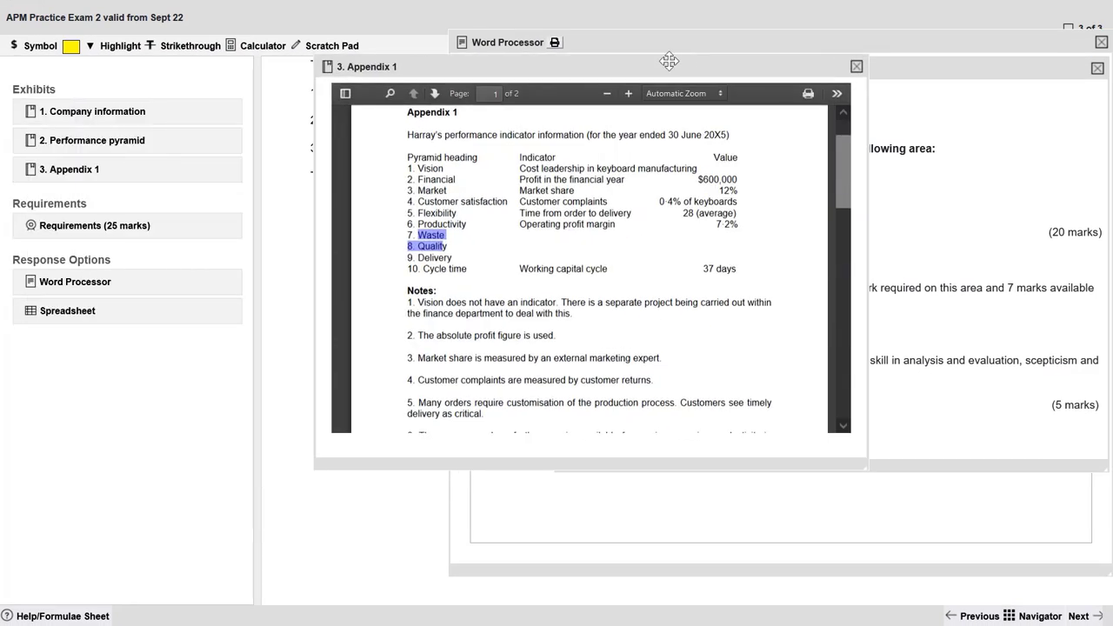
pyautogui.click(68, 311)
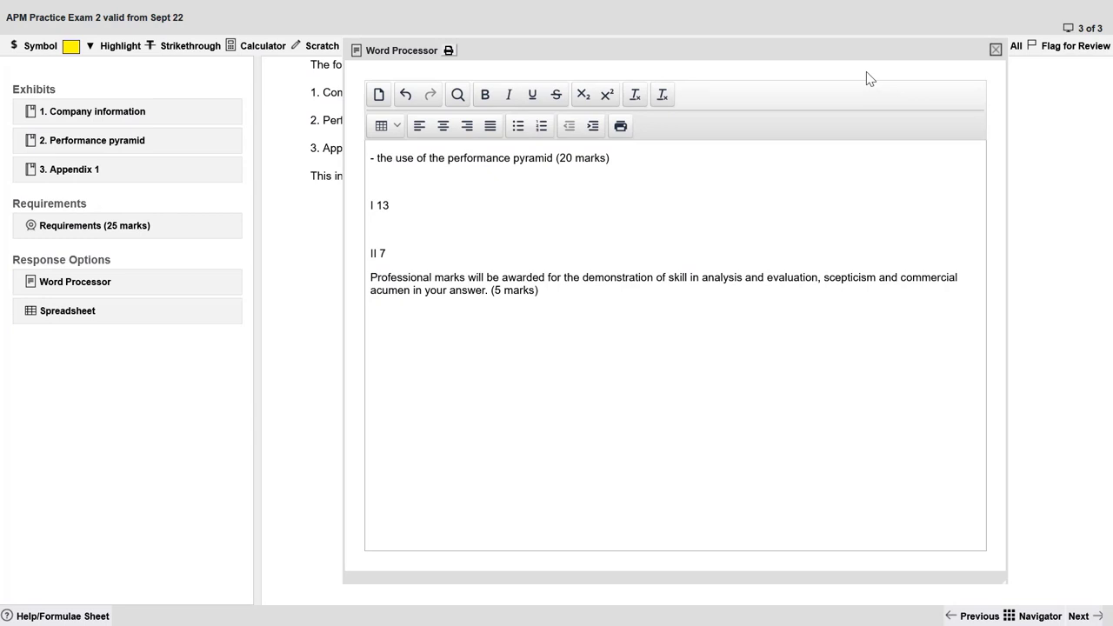
# Step: Copy the first task's wording from "contains the work done so far" to the paragraph's end from the Performance pyramid exhibit into the answer under "I 13"
pyautogui.click(92, 140)
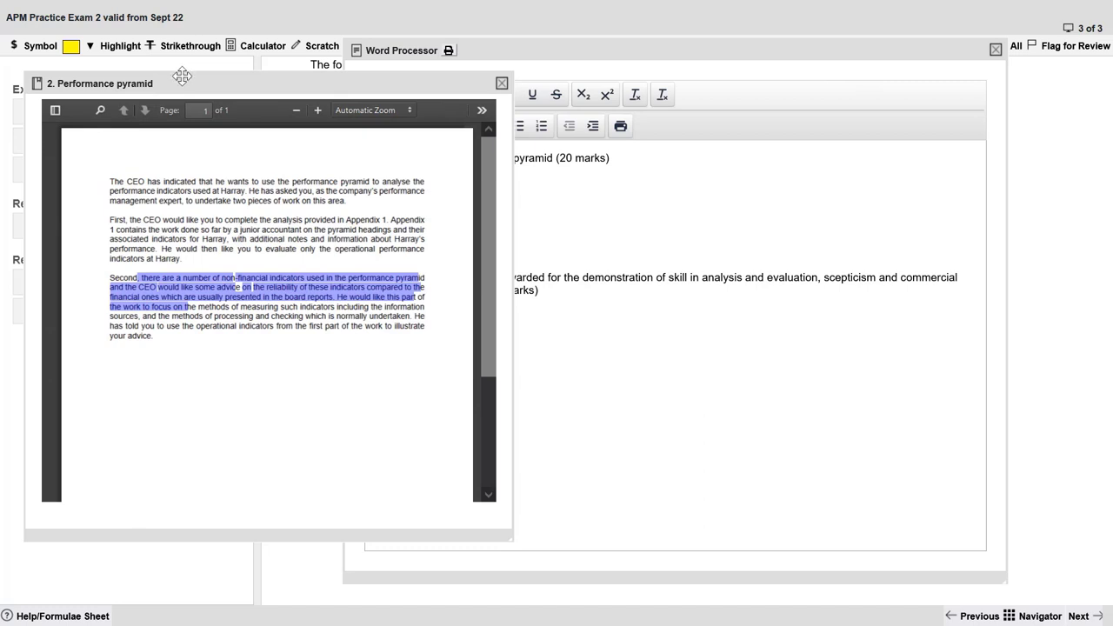
pyautogui.moveTo(179, 75); pyautogui.dragTo(91, 39)
pyautogui.click(147, 268)
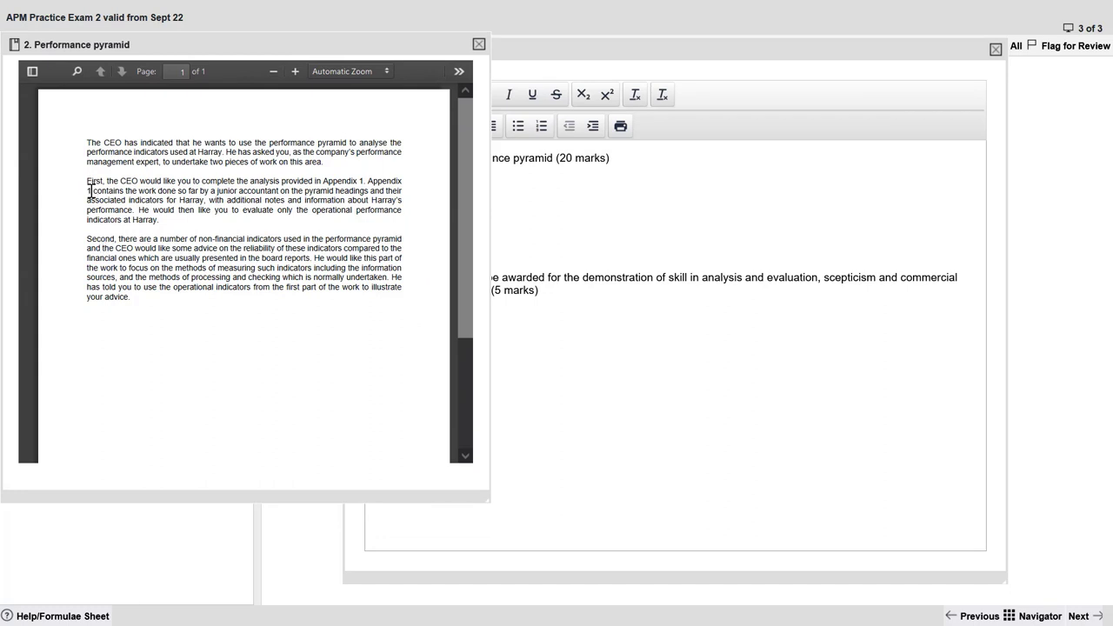
pyautogui.moveTo(90, 190); pyautogui.dragTo(160, 219)
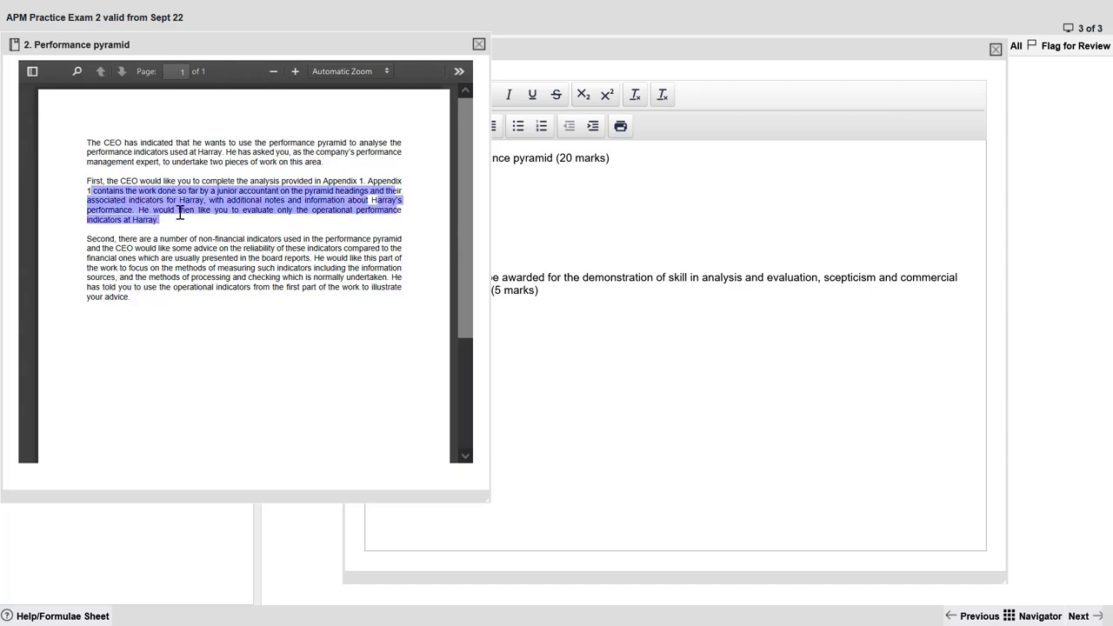
pyautogui.click(479, 43)
pyautogui.click(470, 203)
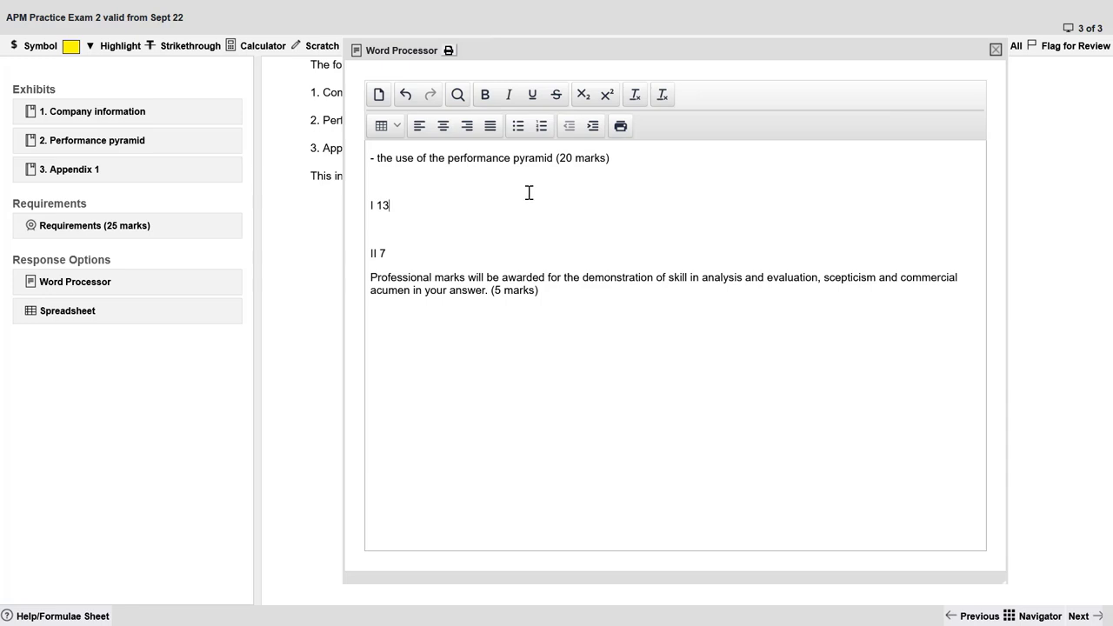
pyautogui.press('Return')
pyautogui.write('contains the work done so far by a junior accountant on the pyramid headings and their associated indicators for Harray, with additional notes and information about H array’s performance. He would then like you to evaluate only the operational performance indicators at Harray.')
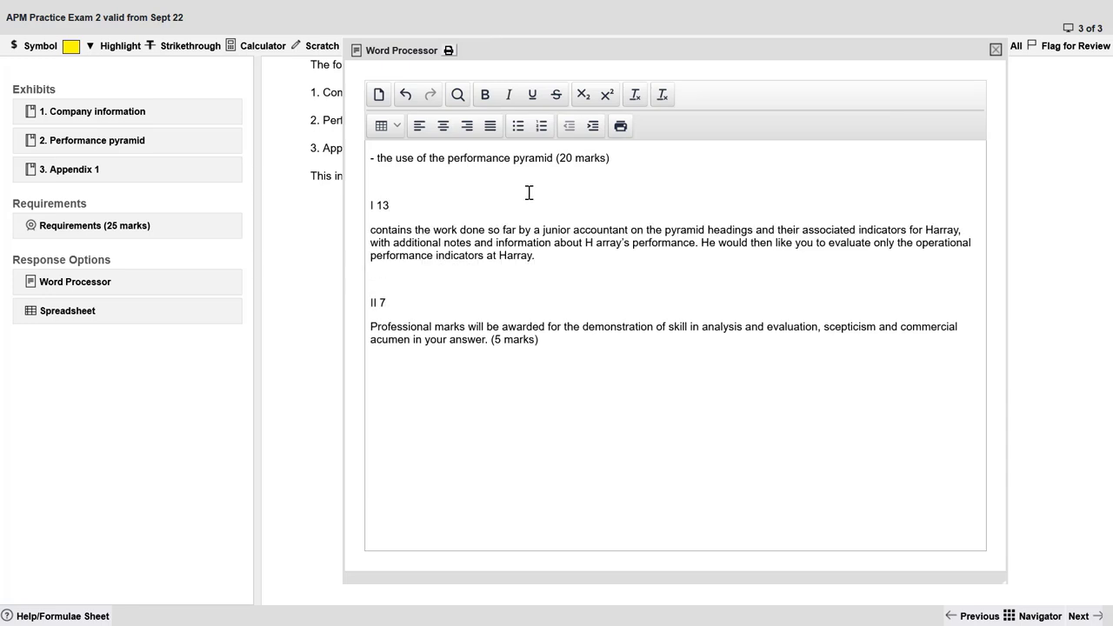
# Step: Copy the CEO's second task paragraph from the Performance pyramid exhibit into the answer under "II 7"
pyautogui.click(119, 172)
pyautogui.click(84, 142)
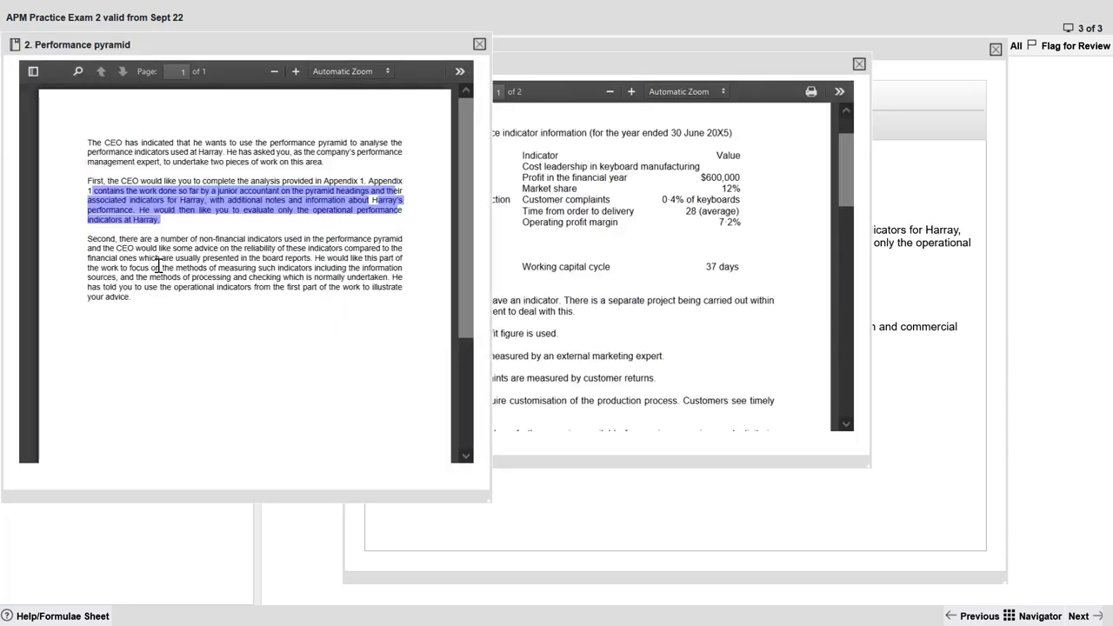
pyautogui.moveTo(111, 239); pyautogui.dragTo(132, 287)
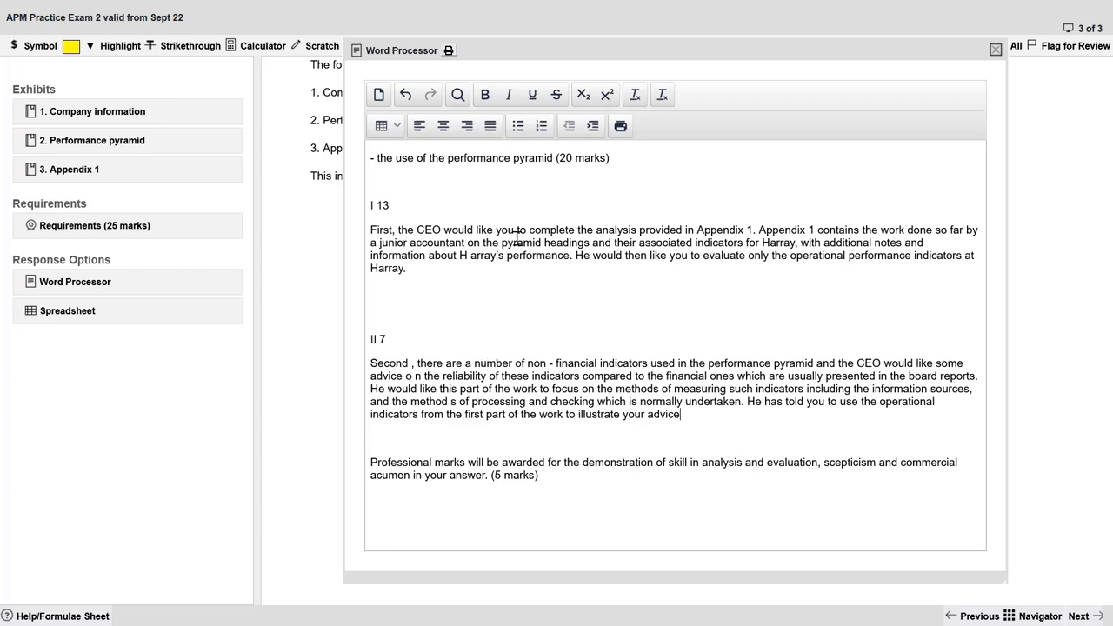
# Step: Delete the opening words "First, the CEO would like you to" from the first task's text in the answer
pyautogui.moveTo(528, 231); pyautogui.dragTo(372, 235)
pyautogui.press('BackSpace')
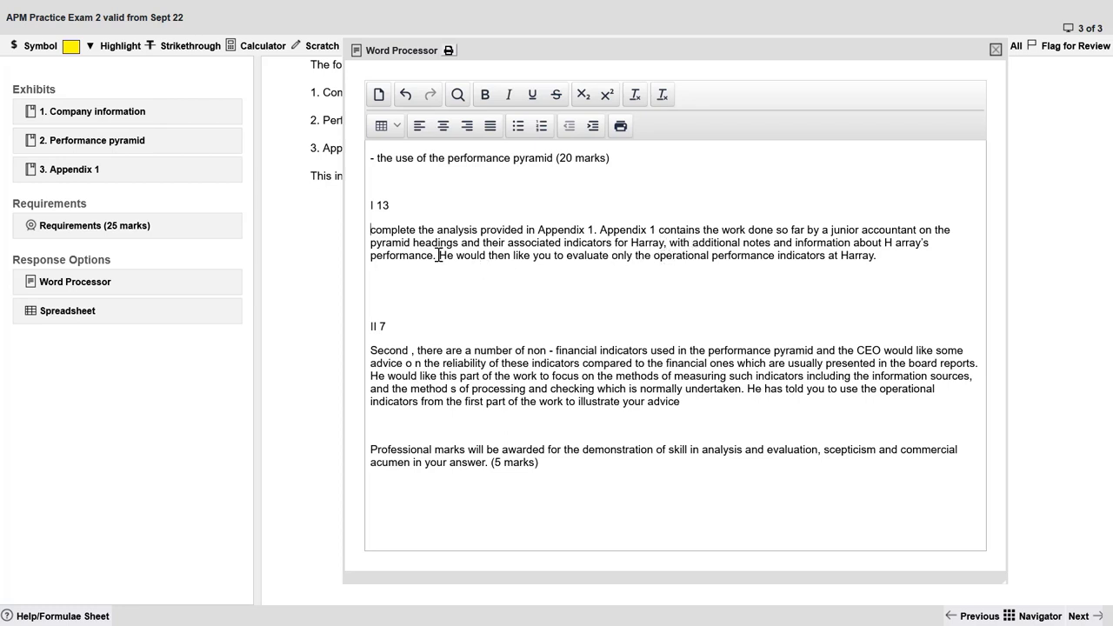
# Step: Delete the sentence about the junior accountant's work from the first task's text and start "He would then like you" on a new line
pyautogui.moveTo(438, 255); pyautogui.dragTo(600, 231)
pyautogui.press('BackSpace')
pyautogui.press('Return')
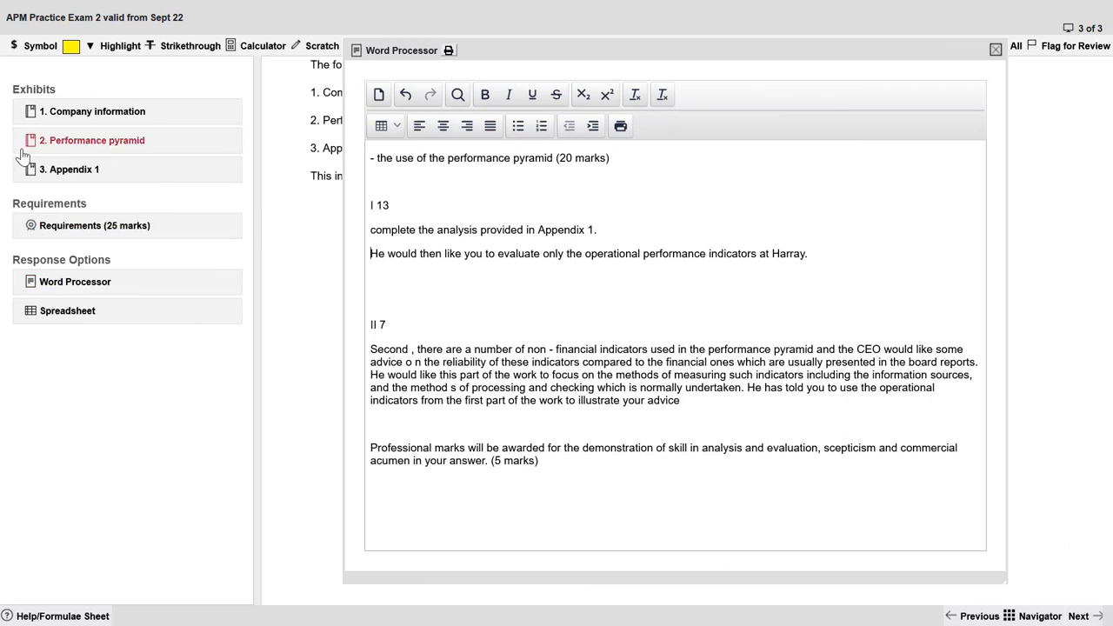
# Step: Copy the Waste, Quality and Delivery headings from Appendix 1 into the answer below the evaluation task
pyautogui.click(69, 179)
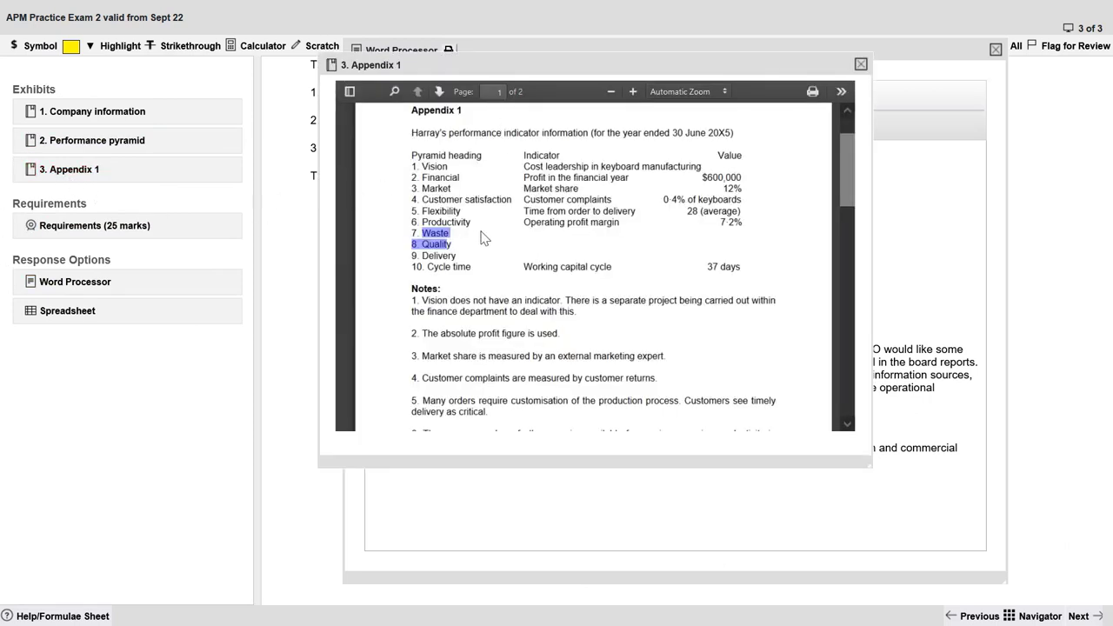
pyautogui.moveTo(461, 259)
pyautogui.mouseDown()
pyautogui.moveTo(424, 235)
pyautogui.moveTo(457, 240)
pyautogui.moveTo(459, 254)
pyautogui.mouseUp()
pyautogui.click(423, 235)
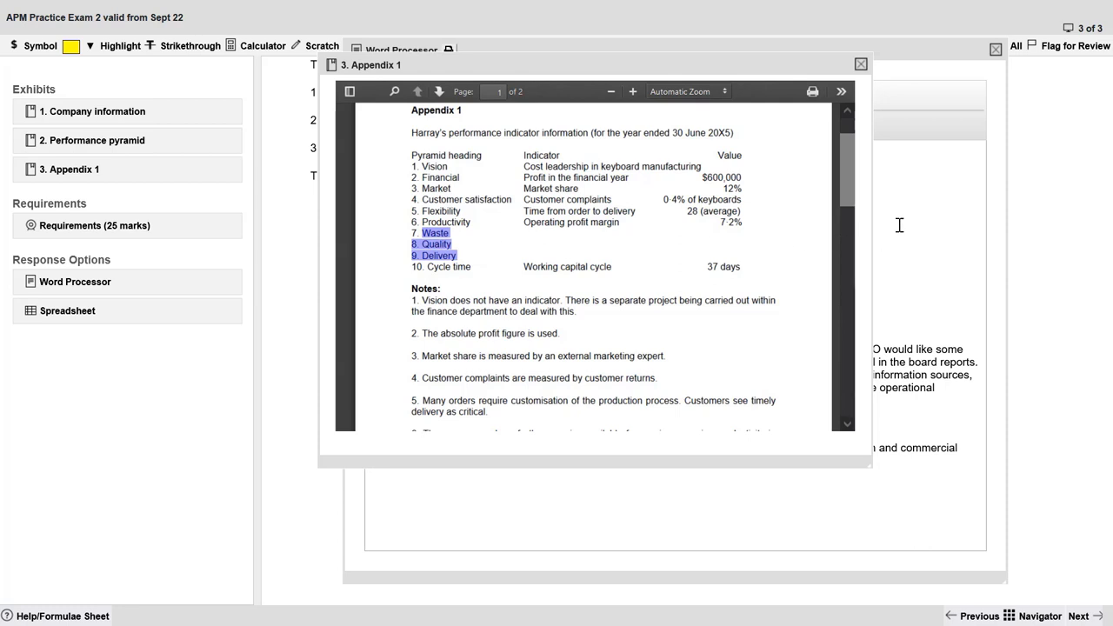
pyautogui.click(861, 64)
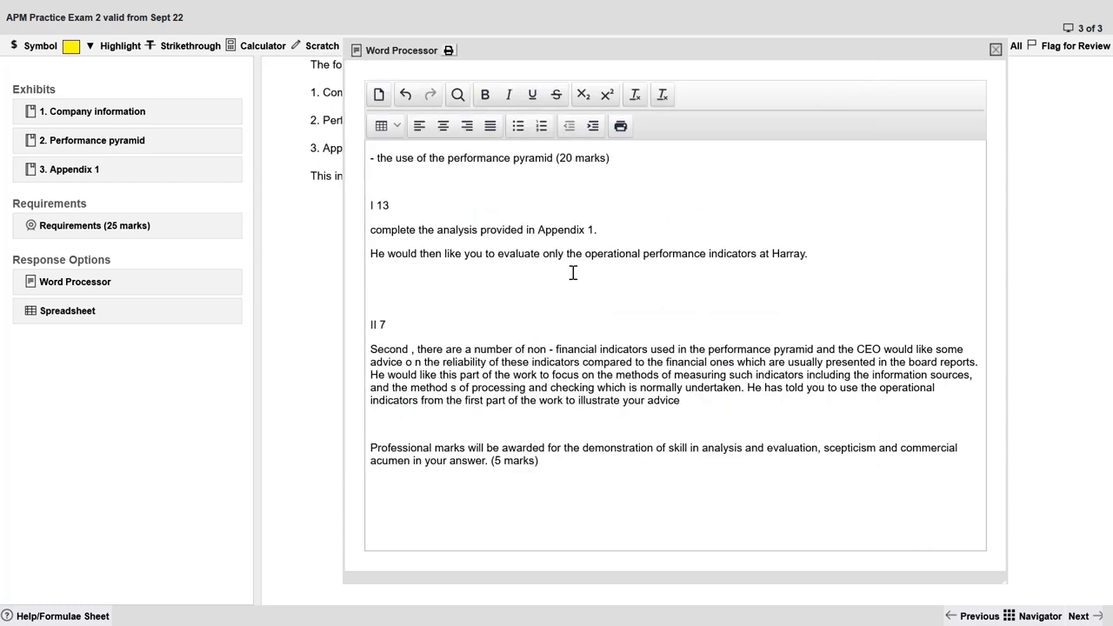
pyautogui.write('Waste 8. Quality 9. De livery')
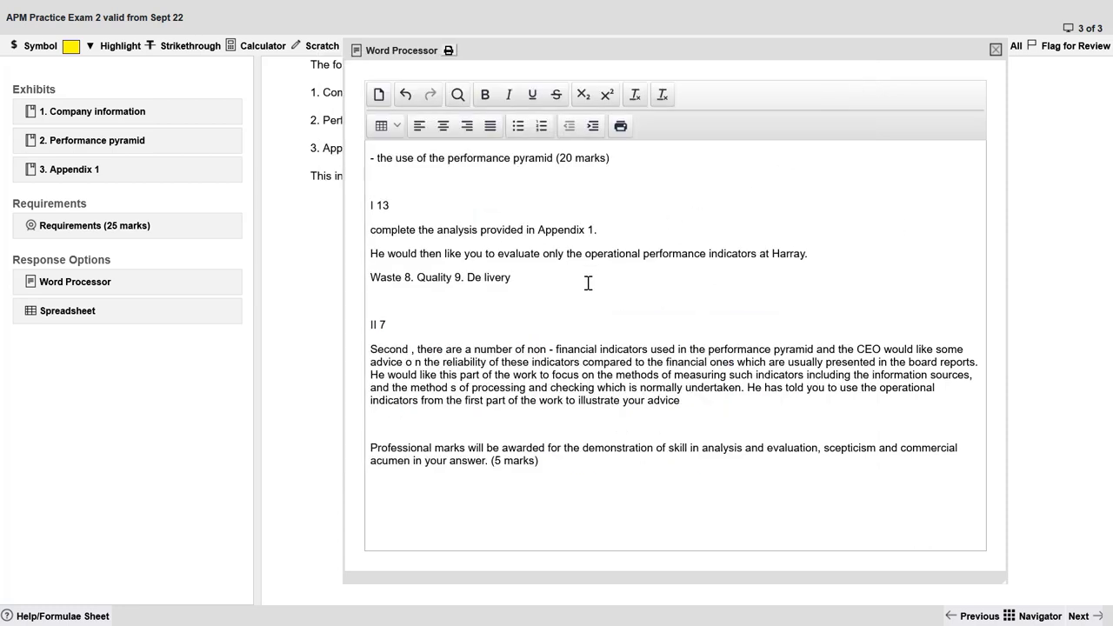
# Step: Remove the "8." from the pasted headings and start "Quality" on its own line below "Waste"
pyautogui.press('Left')
pyautogui.press('Left')
pyautogui.press('Left')
pyautogui.press('Left')
pyautogui.press('Left')
pyautogui.press('Left')
pyautogui.press('Left')
pyautogui.press('Left')
pyautogui.press('Left')
pyautogui.press('Left')
pyautogui.press('Left')
pyautogui.press('Left')
pyautogui.press('Left')
pyautogui.press('Left')
pyautogui.press('Left')
pyautogui.press('Left')
pyautogui.press('Left')
pyautogui.press('Left')
pyautogui.press('Left')
pyautogui.press('Left')
pyautogui.press('Left')
pyautogui.press('BackSpace')
pyautogui.press('BackSpace')
pyautogui.press('BackSpace')
pyautogui.press('BackSpace')
pyautogui.press('Return')
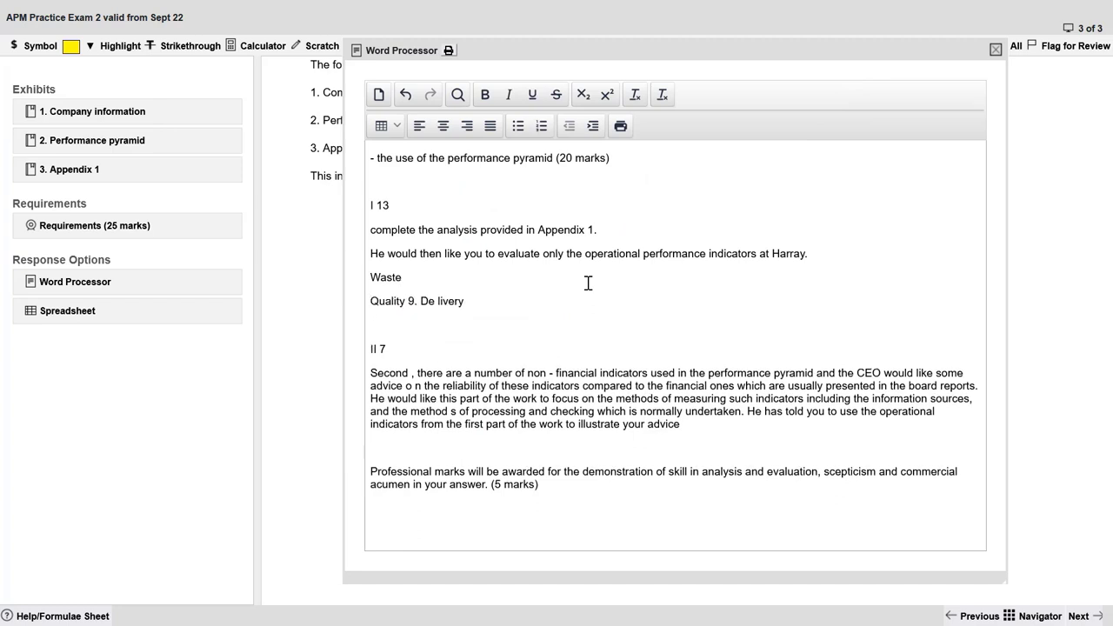
# Step: Remove the "9.", put "Delivery" on its own line below "Quality" and close the gap inside the word
pyautogui.press('Right')
pyautogui.press('Right')
pyautogui.press('Right')
pyautogui.press('Right')
pyautogui.press('Right')
pyautogui.press('Right')
pyautogui.press('Right')
pyautogui.press('Right')
pyautogui.press('Right')
pyautogui.press('Right')
pyautogui.press('Delete')
pyautogui.press('BackSpace')
pyautogui.press('BackSpace')
pyautogui.press('BackSpace')
pyautogui.press('Return')
pyautogui.press('Right')
pyautogui.press('Right')
pyautogui.press('Delete')
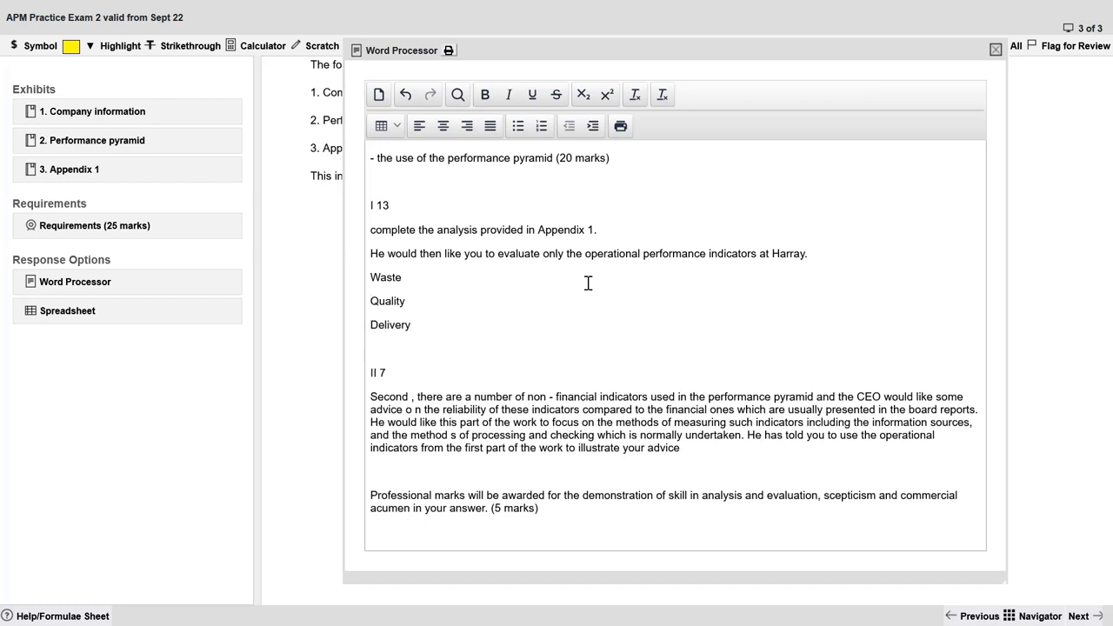
# Step: Examine the performance indicator notes in Appendix 1
pyautogui.click(77, 170)
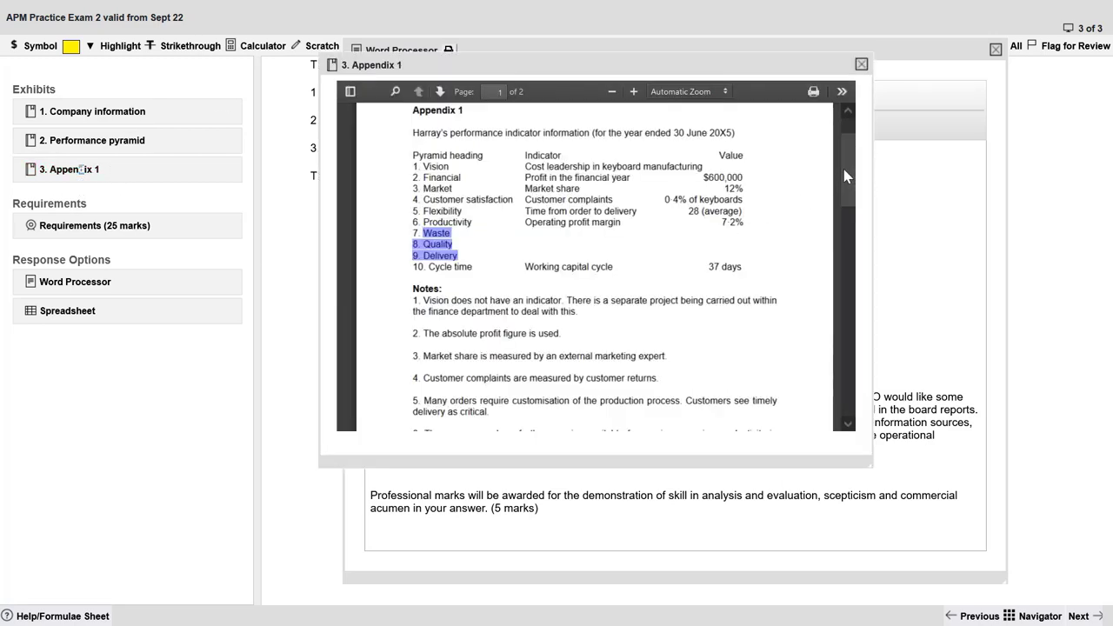
pyautogui.moveTo(848, 174); pyautogui.dragTo(838, 84)
pyautogui.click(861, 63)
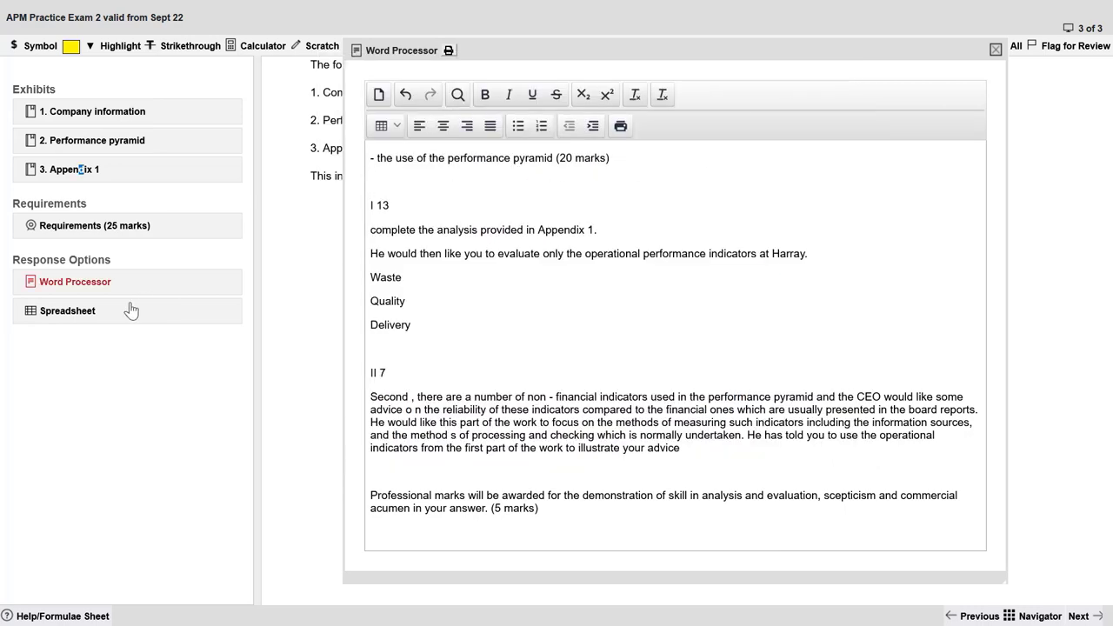
# Step: Open the spreadsheet response, enlarge it, and shift the word processor window so both can be reached
pyautogui.click(97, 313)
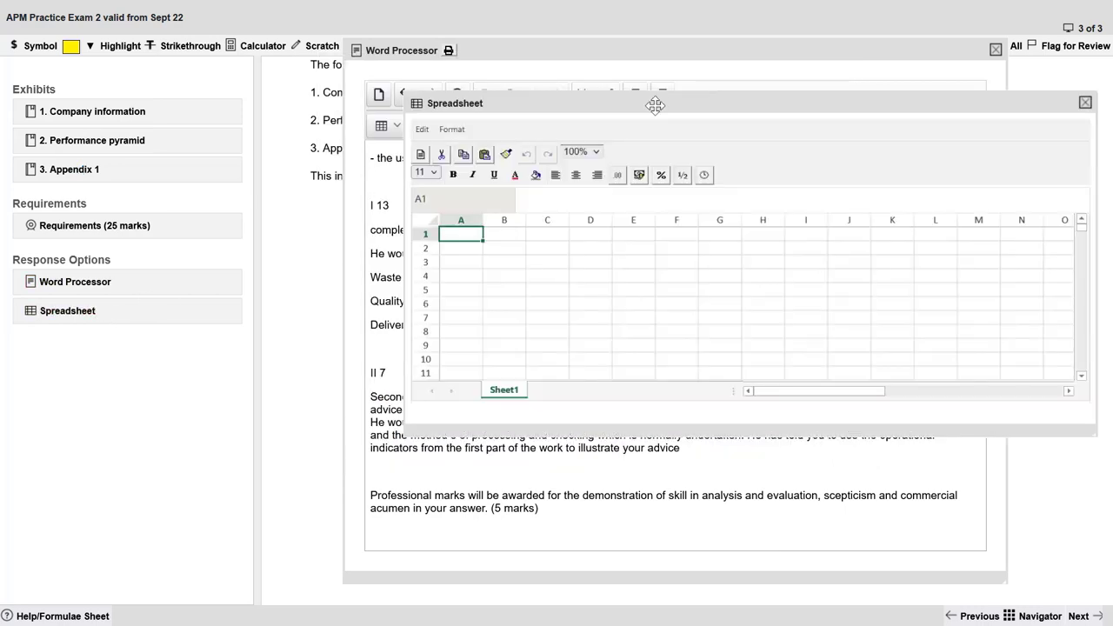
pyautogui.moveTo(658, 98); pyautogui.dragTo(835, 97)
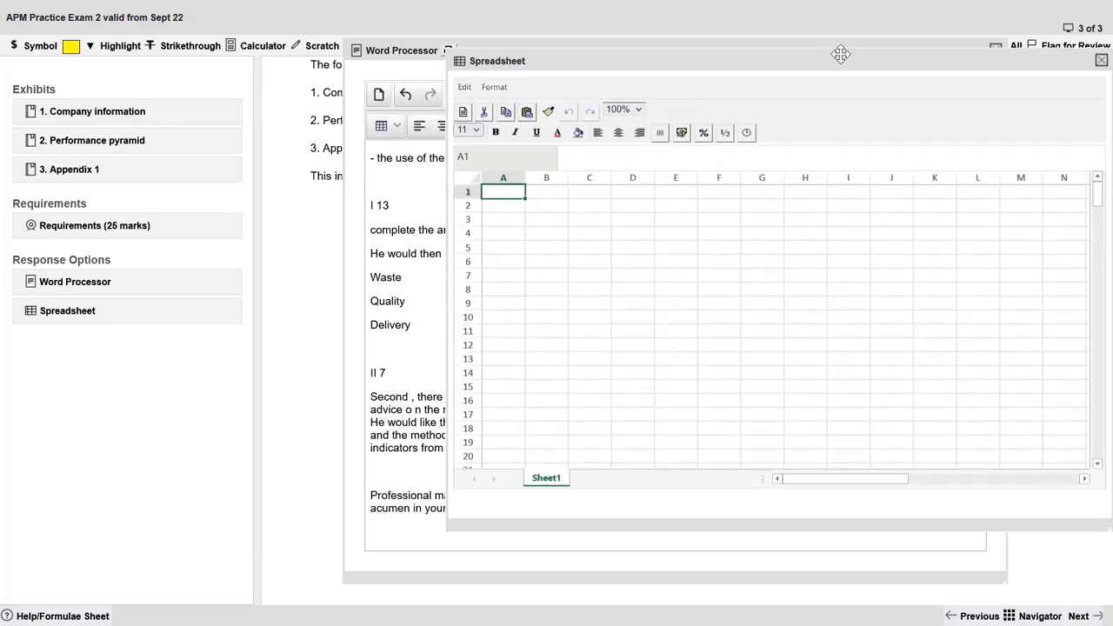
pyautogui.moveTo(840, 54); pyautogui.dragTo(844, 69)
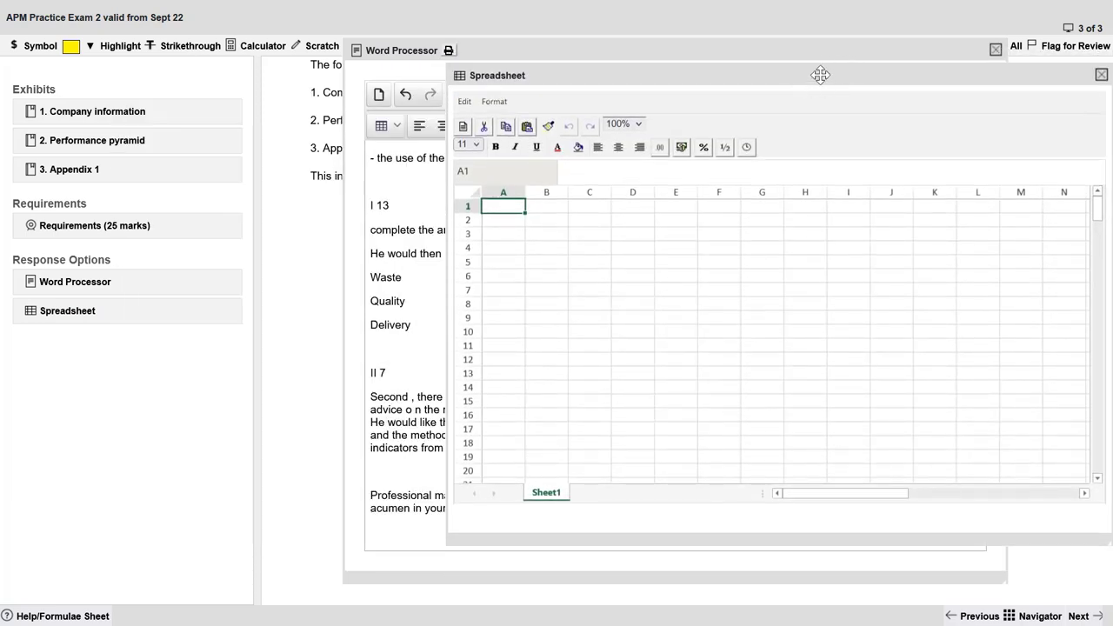
pyautogui.moveTo(791, 49); pyautogui.dragTo(867, 96)
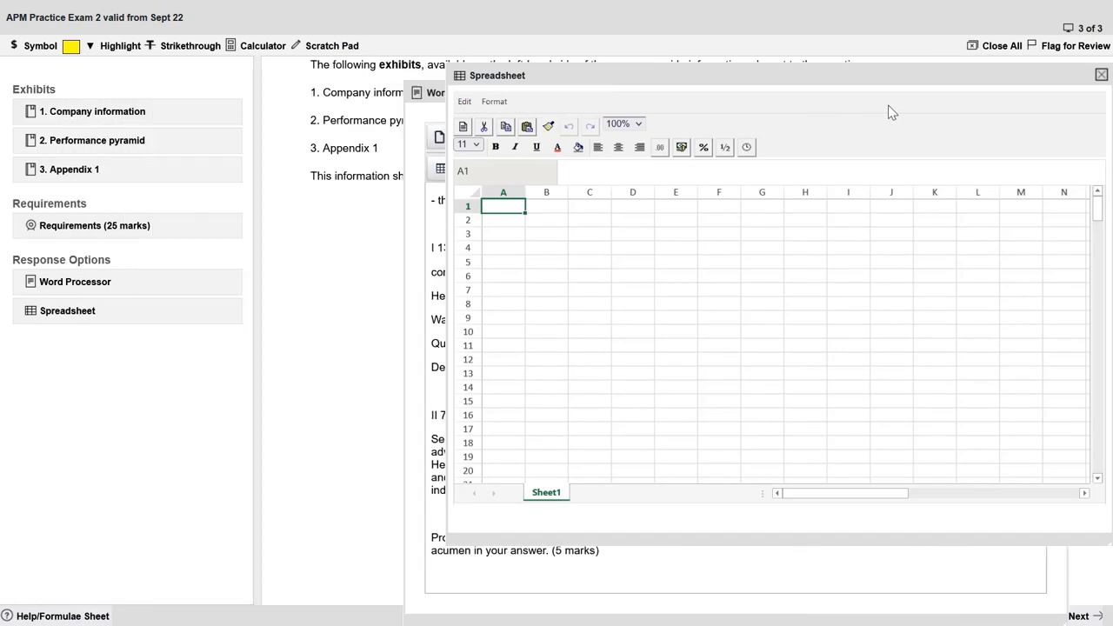
# Step: Open Appendix 1 and arrange it beside the spreadsheet, resized so that notes 7 to 9 can be read
pyautogui.click(87, 178)
pyautogui.moveTo(461, 57); pyautogui.dragTo(142, 80)
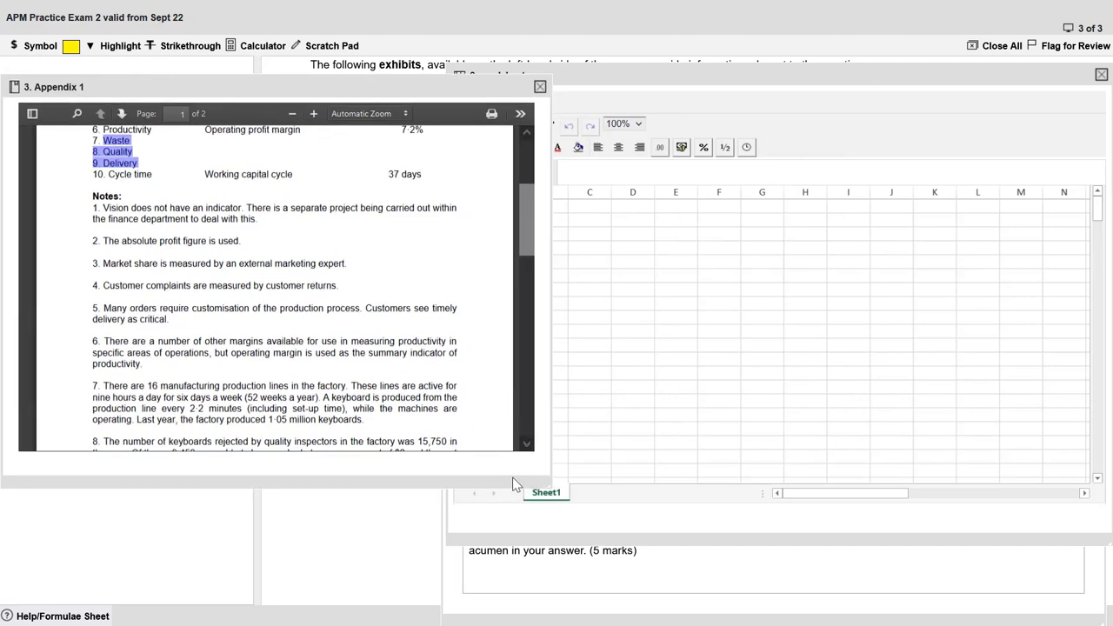
pyautogui.moveTo(509, 484); pyautogui.dragTo(495, 574)
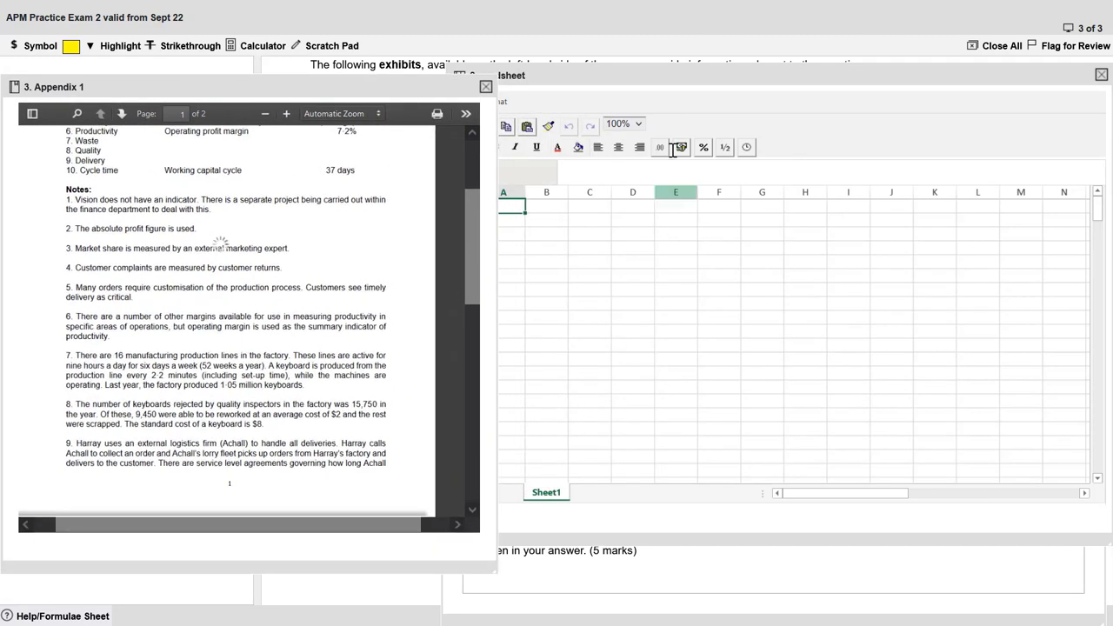
pyautogui.moveTo(670, 73); pyautogui.dragTo(625, 66)
pyautogui.click(537, 273)
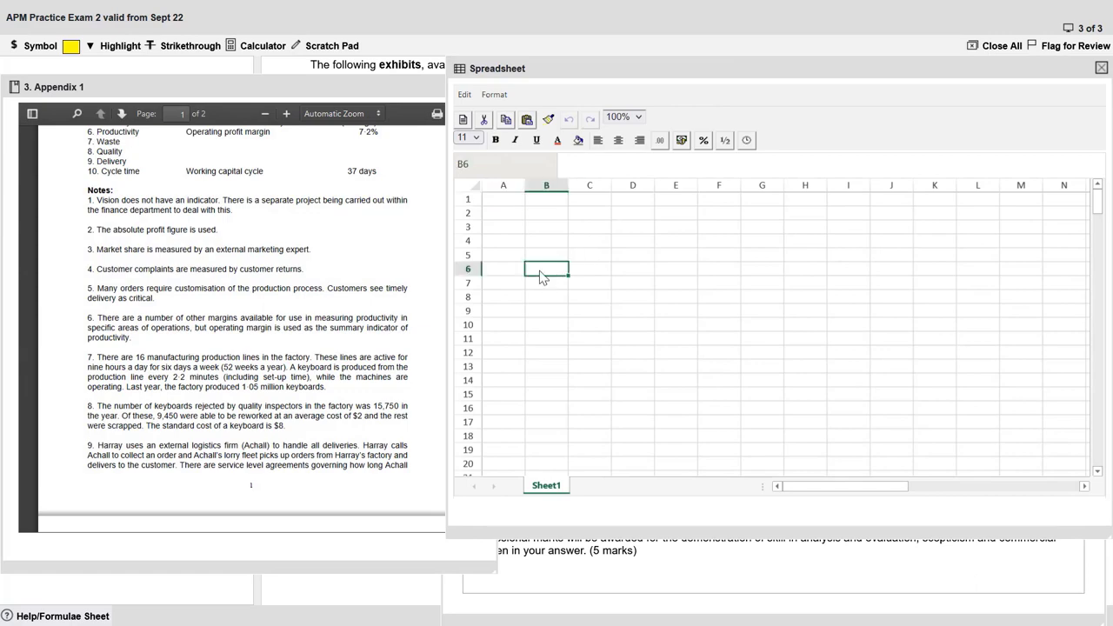
# Step: Enter the headings Waste in A2, Quality in A5 and Delivery in A8 of the spreadsheet
pyautogui.click(515, 214)
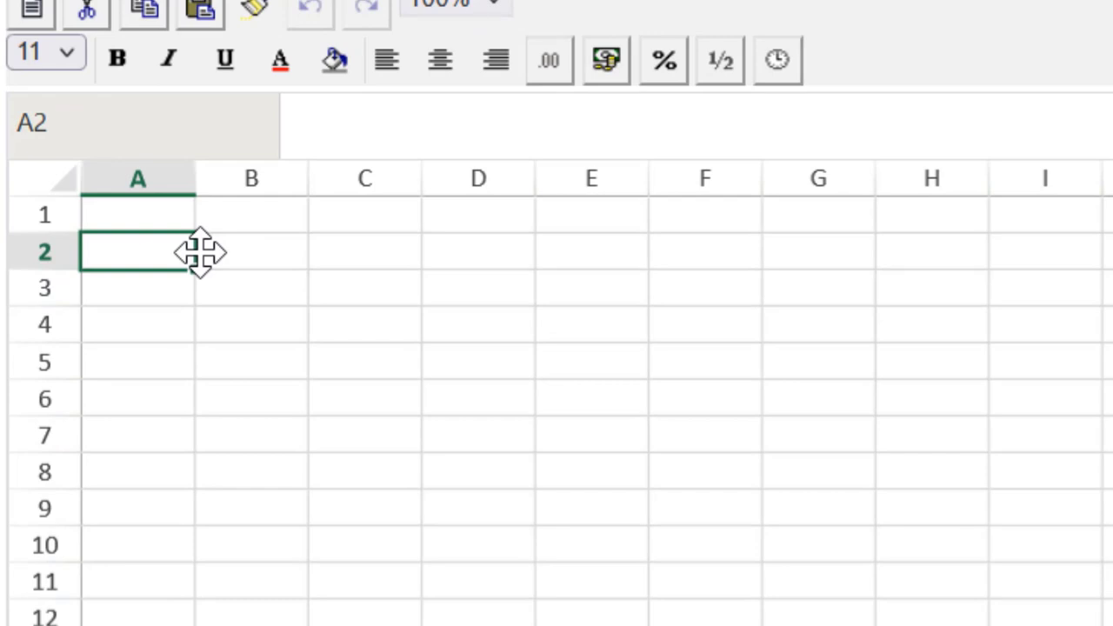
pyautogui.write('Waste')
pyautogui.press('Down')
pyautogui.press('Down')
pyautogui.press('Down')
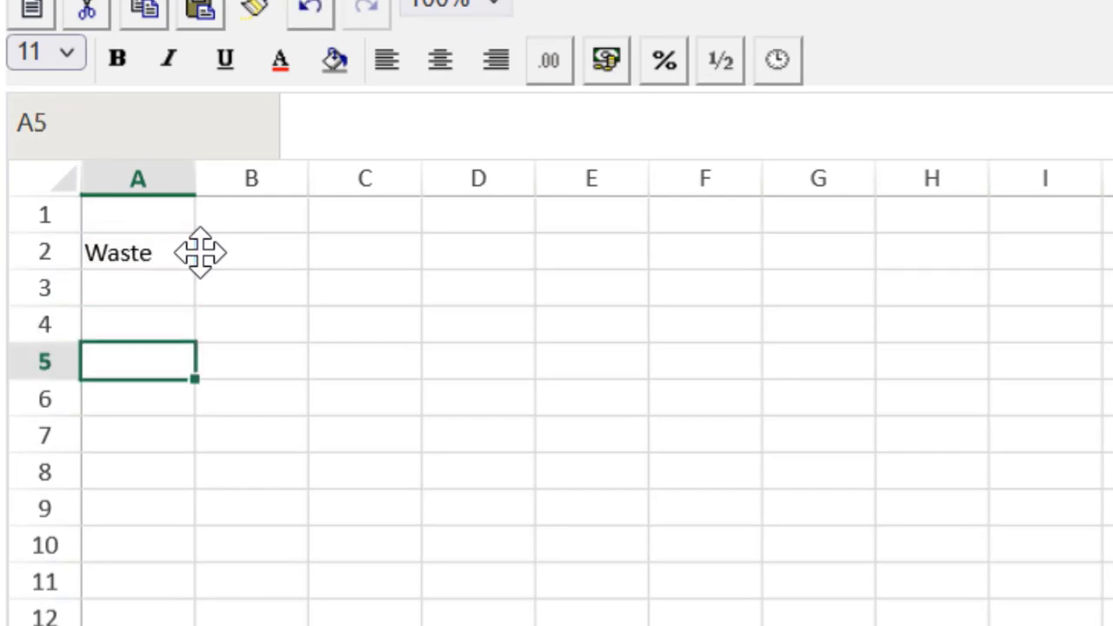
pyautogui.write('Qa')
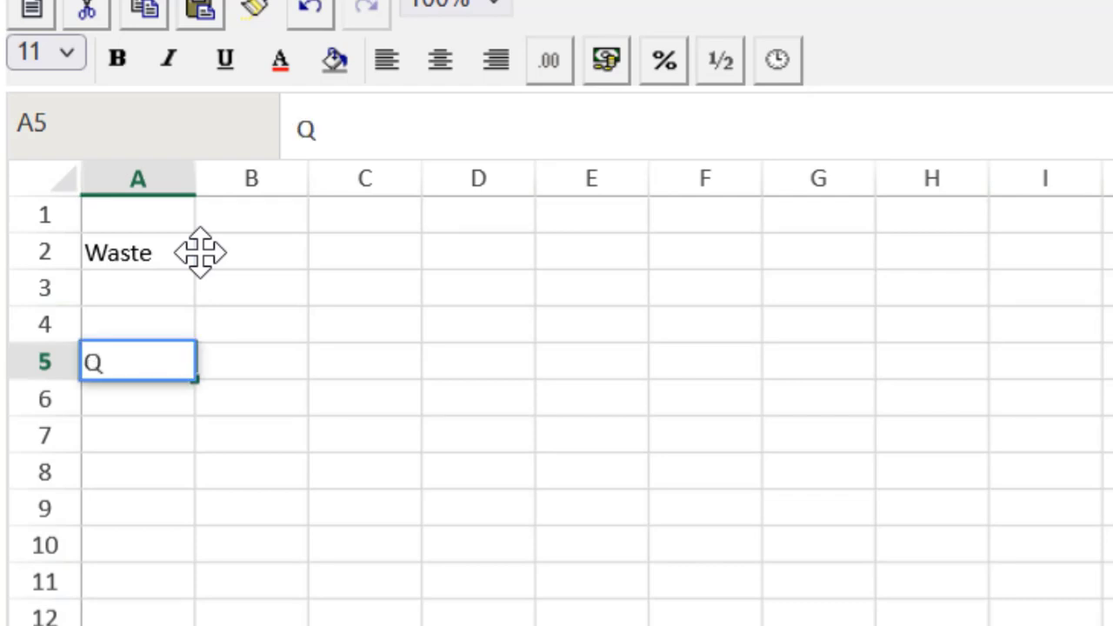
pyautogui.press('BackSpace')
pyautogui.write('uality')
pyautogui.press('Down')
pyautogui.press('Down')
pyautogui.press('Down')
pyautogui.write('Delivery')
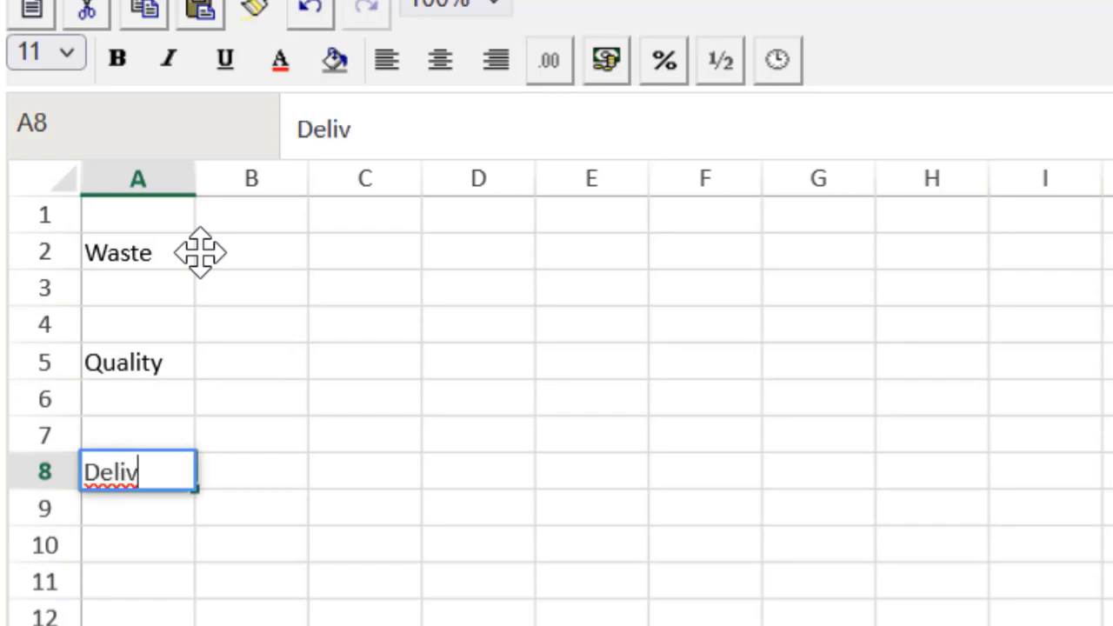
# Step: Label the first waste calculation rows "Total hours" in B2 and "Max Capacity" in B3
pyautogui.click(261, 267)
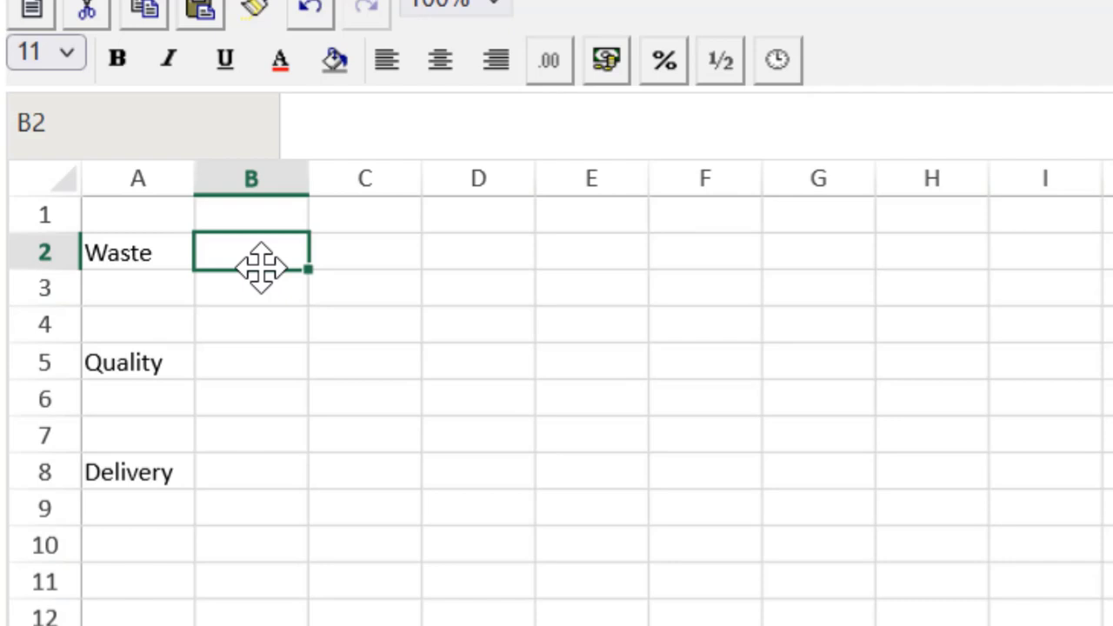
pyautogui.write('Total hours')
pyautogui.press('Return')
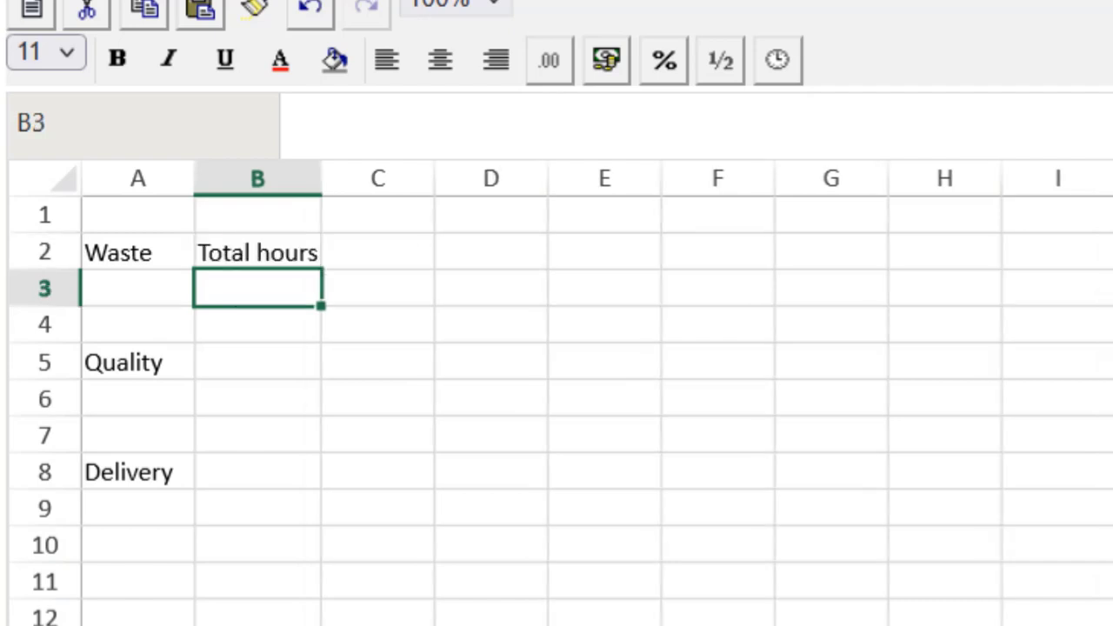
pyautogui.write('M')
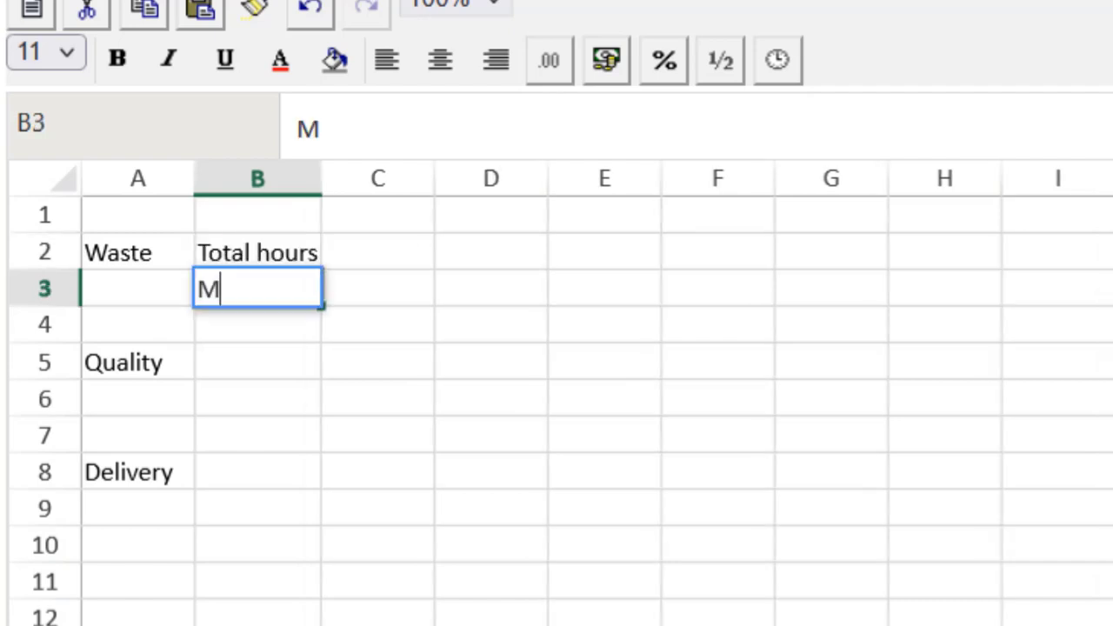
pyautogui.write('ax Capacity')
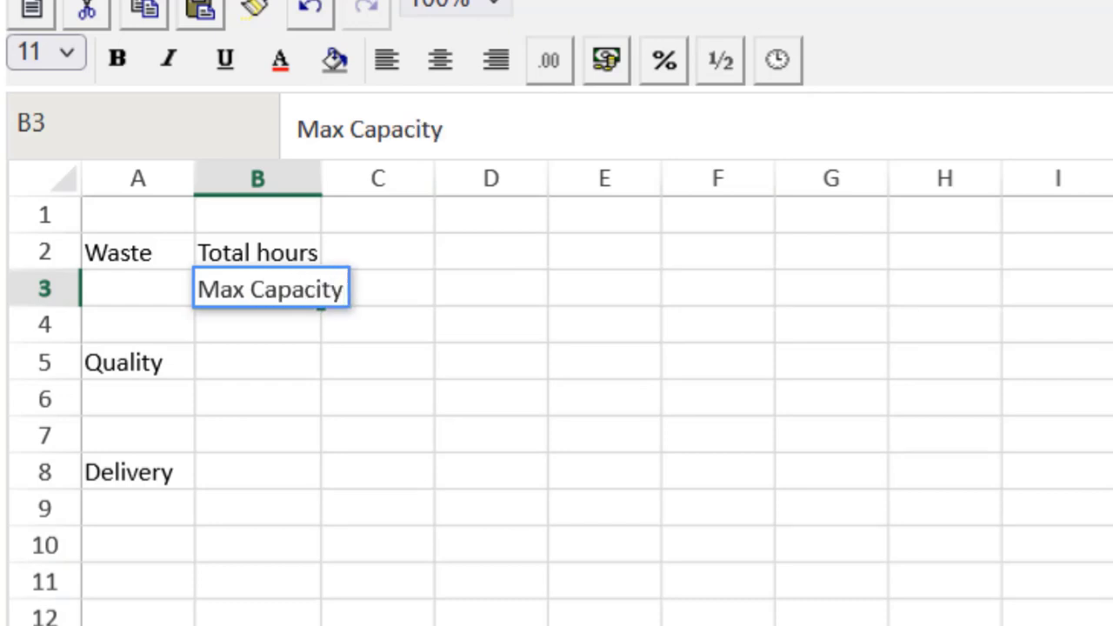
pyautogui.press('Return')
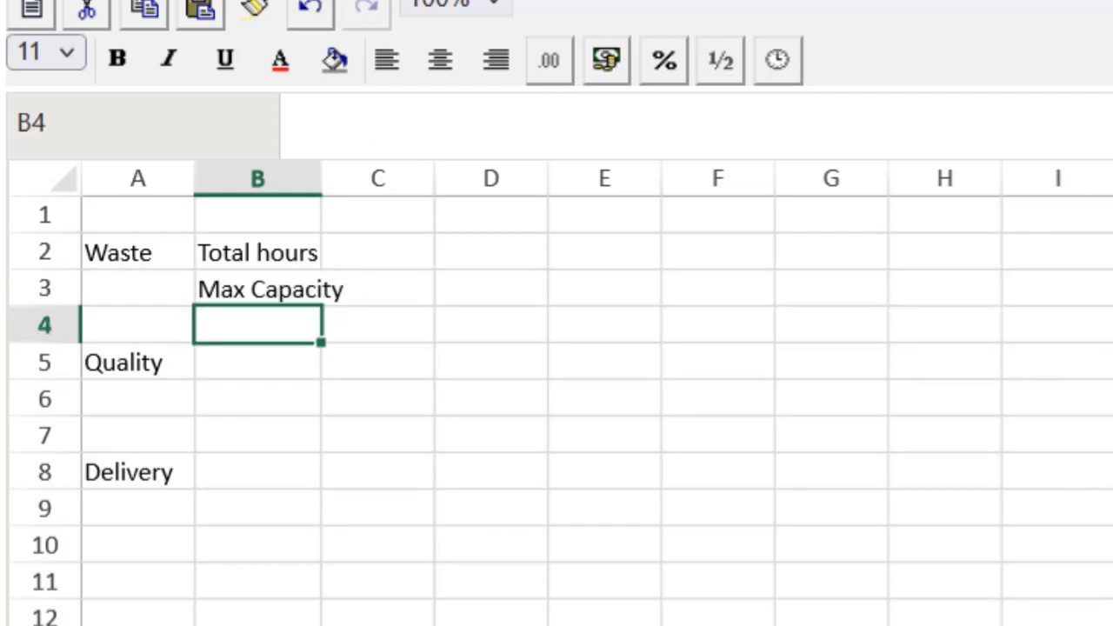
# Step: Add the waste row labels "Actual production" in B4 and "Utilization" in B5
pyautogui.write('Actaul')
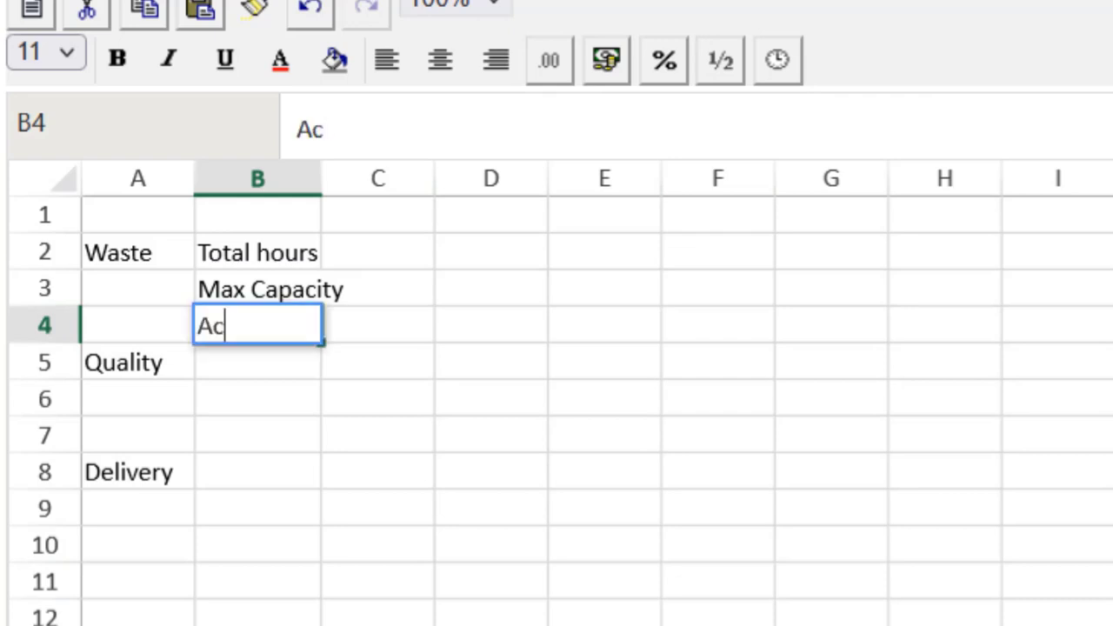
pyautogui.press('BackSpace')
pyautogui.press('BackSpace')
pyautogui.press('BackSpace')
pyautogui.write('ual pr')
pyautogui.write('odcut')
pyautogui.press('BackSpace')
pyautogui.press('BackSpace')
pyautogui.press('BackSpace')
pyautogui.write('uction')
pyautogui.press('Return')
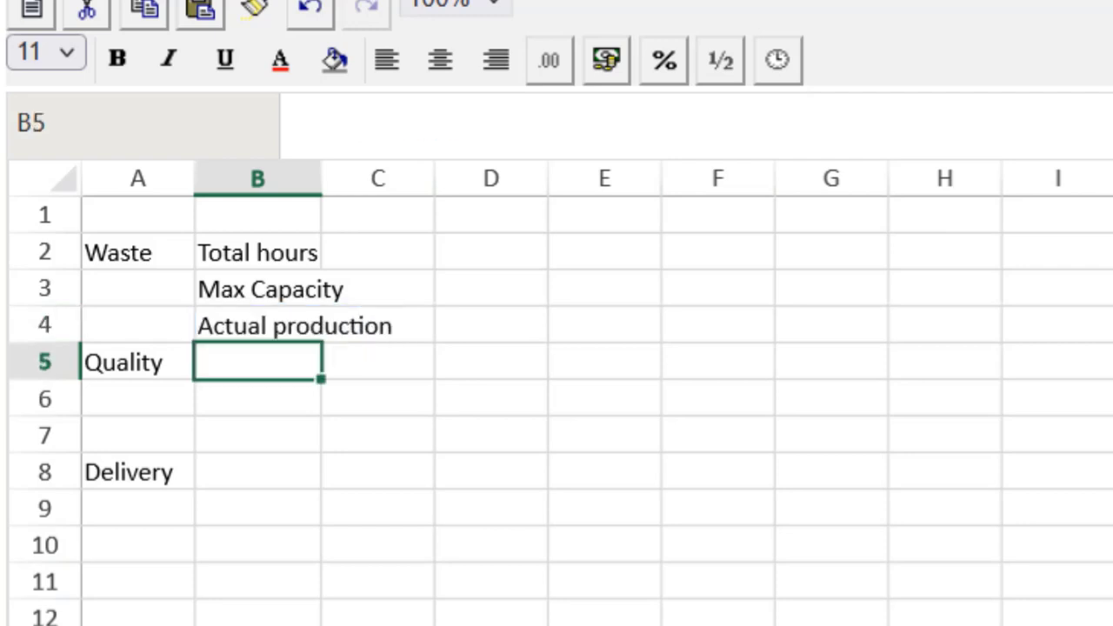
pyautogui.write('U')
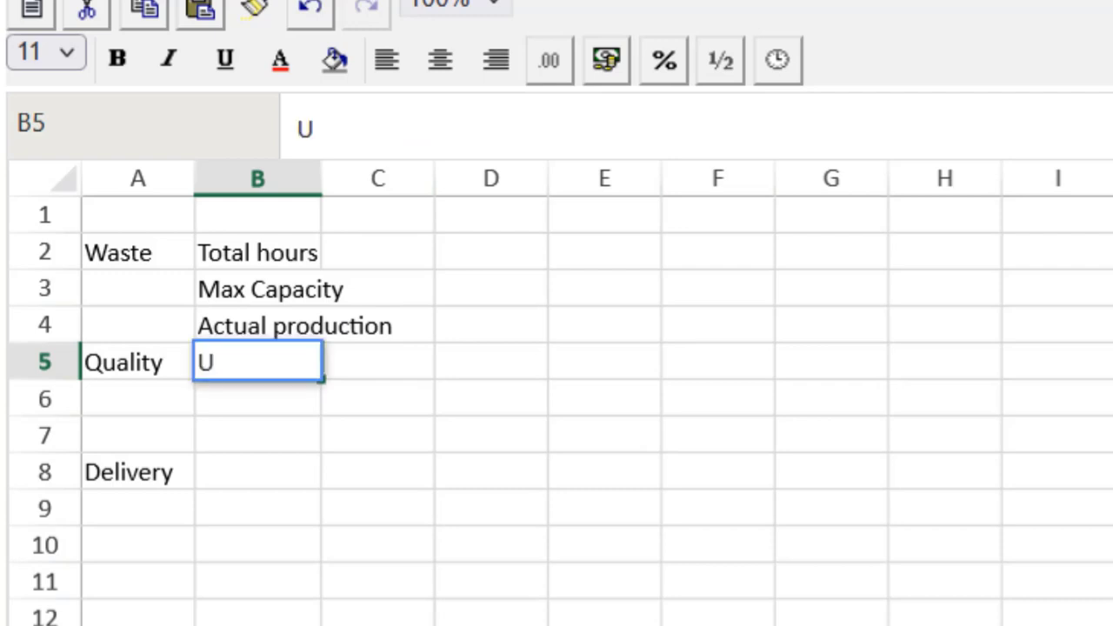
pyautogui.write('tilization')
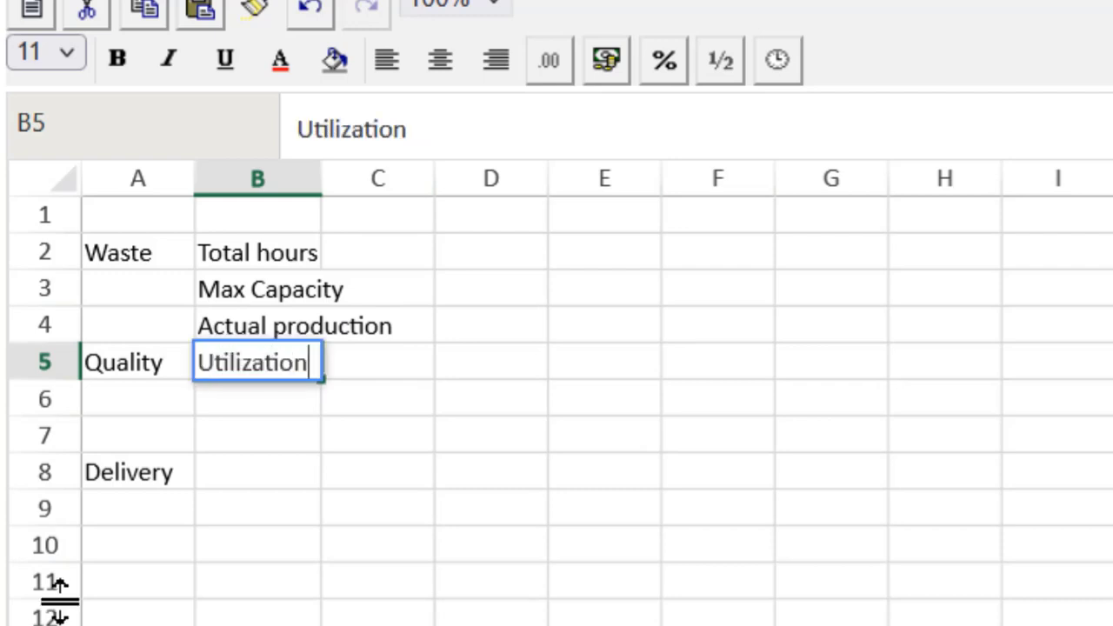
# Step: Move the Quality and Delivery headings down two rows, to A7 and A10
pyautogui.click(122, 376)
pyautogui.moveTo(122, 375); pyautogui.dragTo(166, 484)
pyautogui.hotkey('ctrl', 'c')
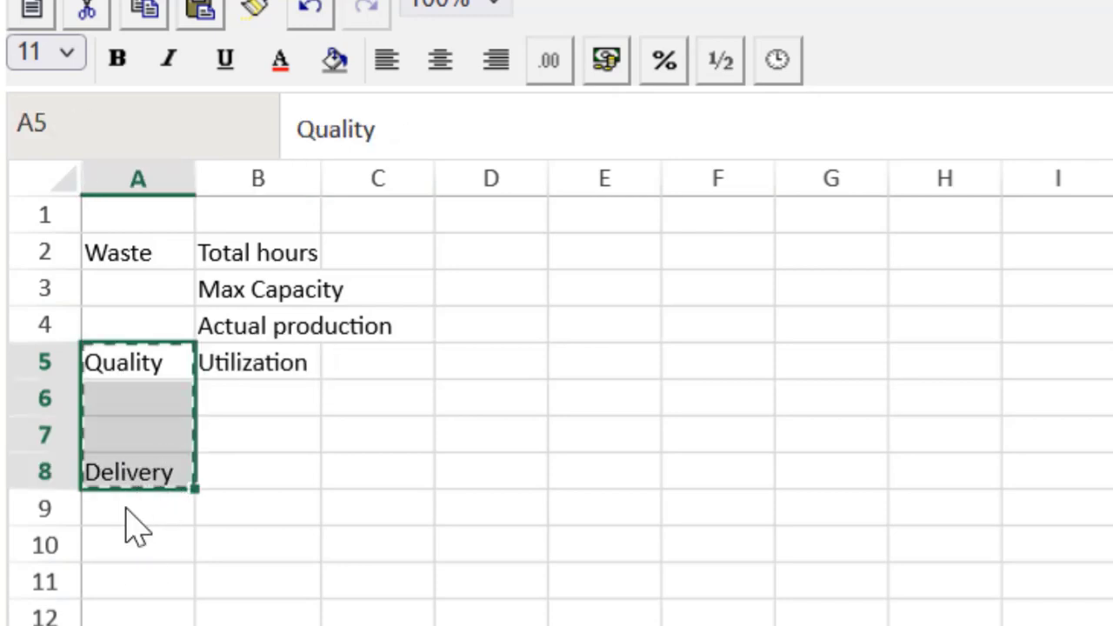
pyautogui.click(130, 442)
pyautogui.hotkey('ctrl', 'v')
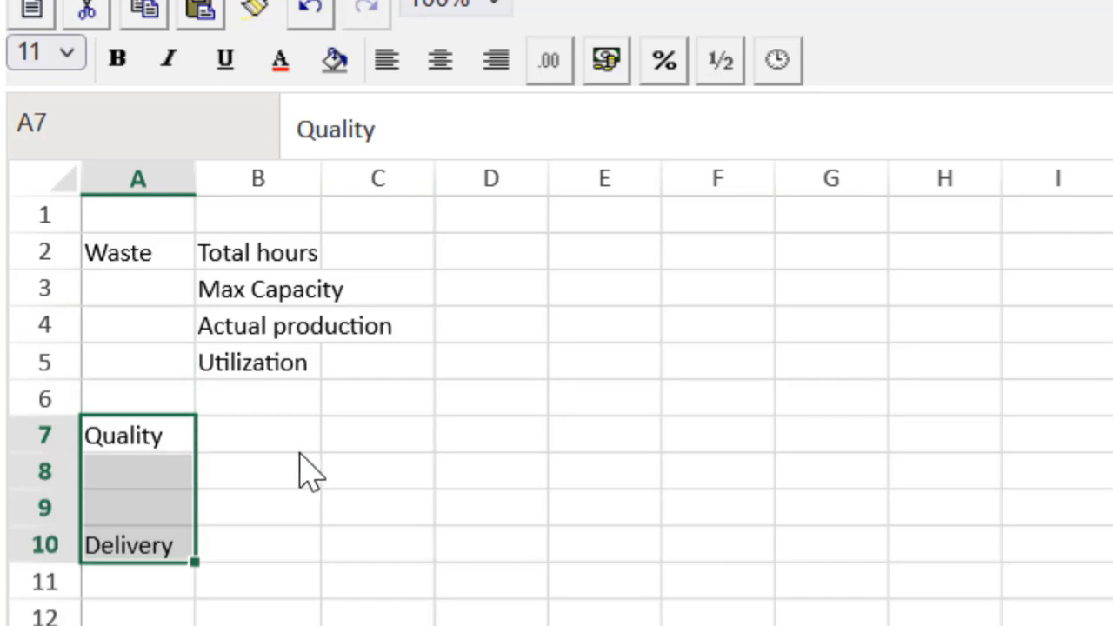
# Step: Enter the label "Failure rate" in B7 beside the Quality heading
pyautogui.click(224, 467)
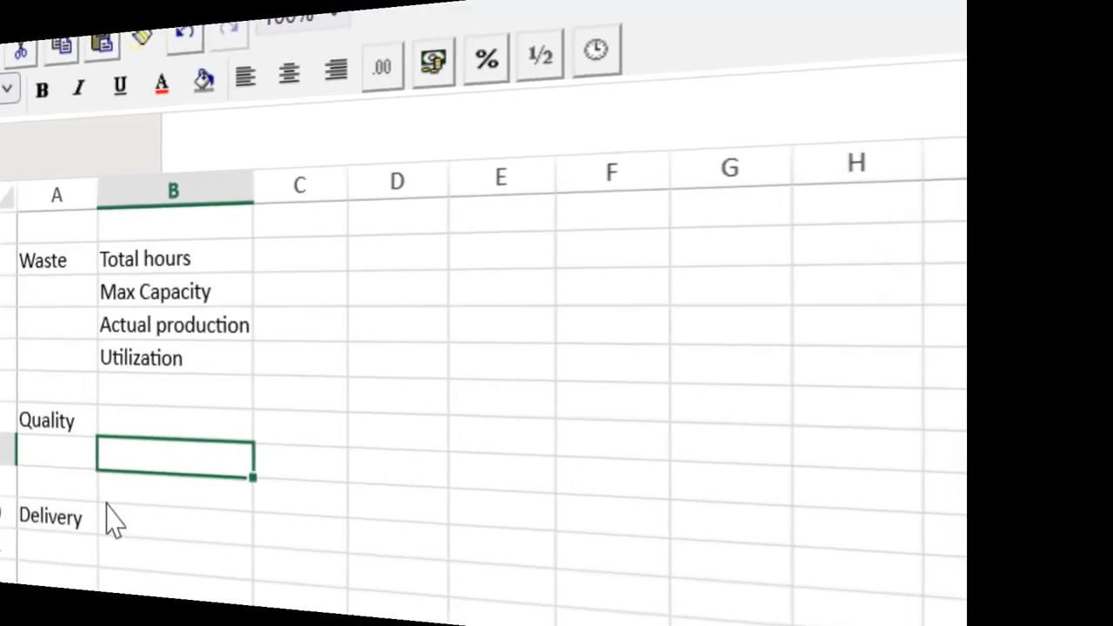
pyautogui.click(287, 435)
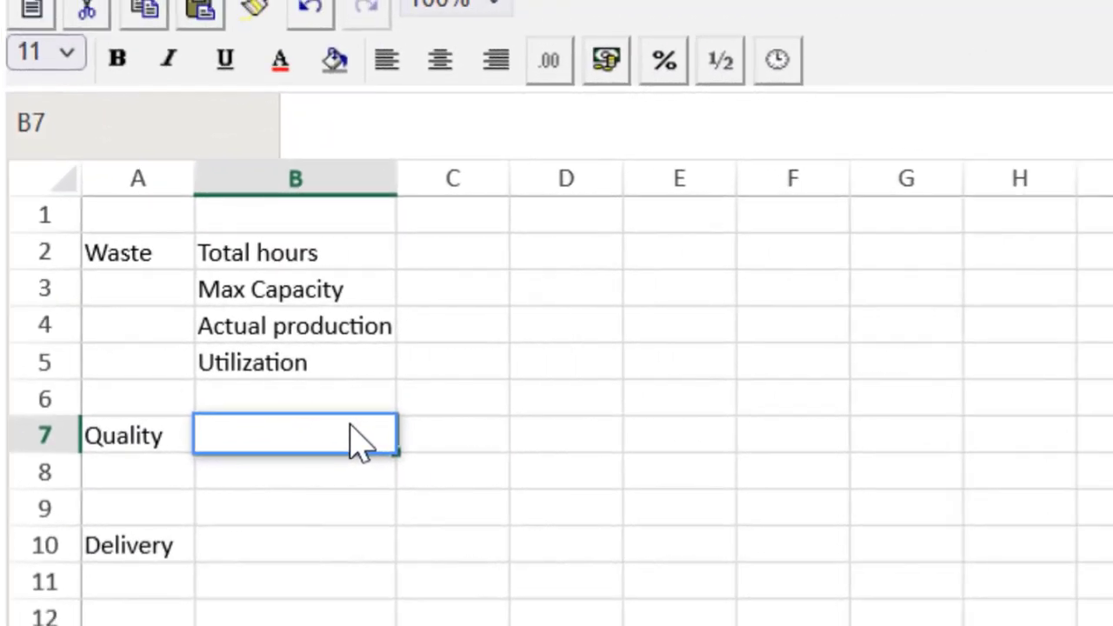
pyautogui.write('Fai')
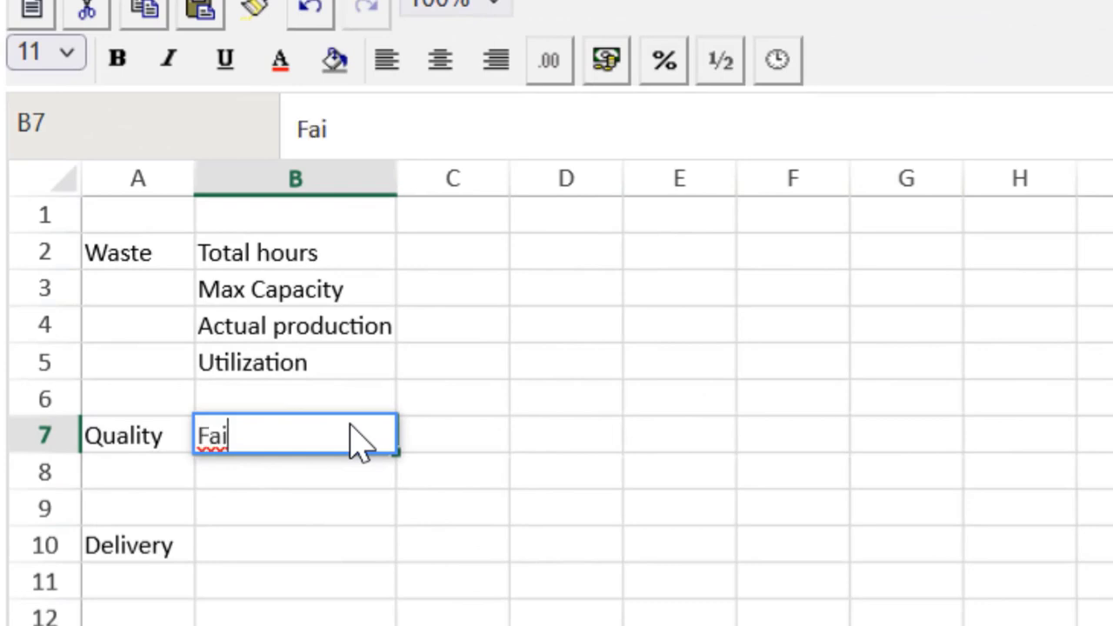
pyautogui.write('lure rate')
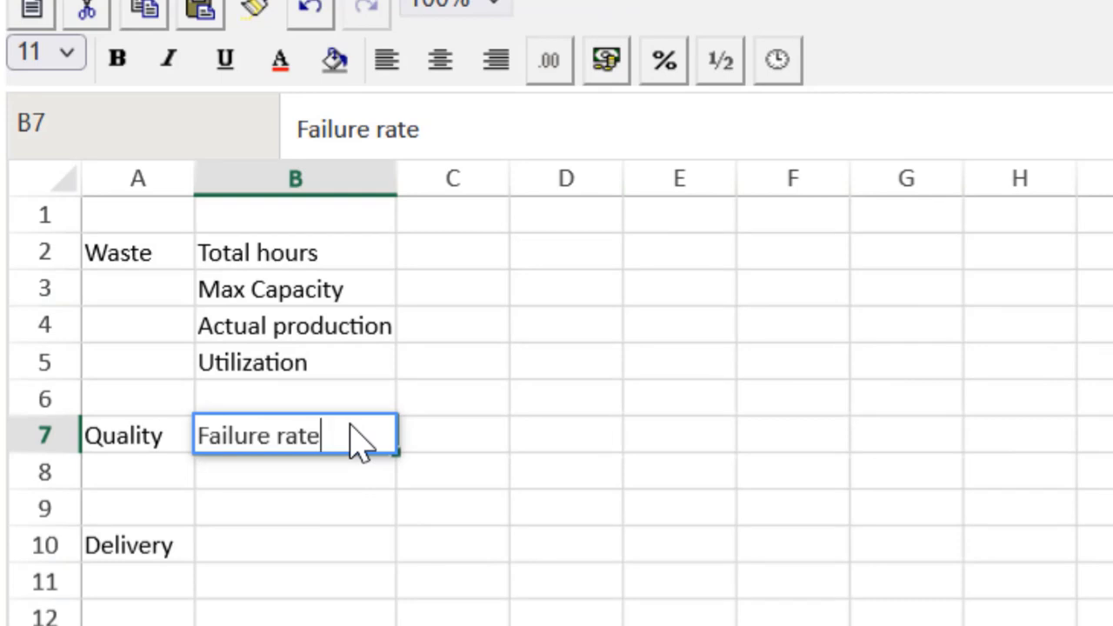
# Step: Add the label "Quality costs" in B8, below "Failure rate"
pyautogui.press('Return')
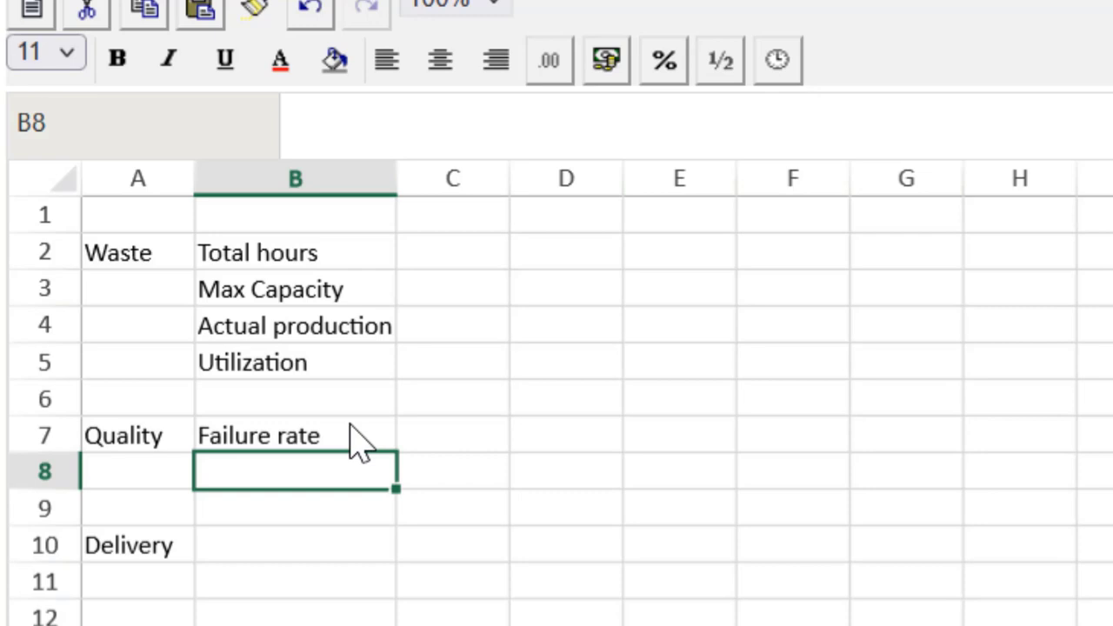
pyautogui.write('Qualit')
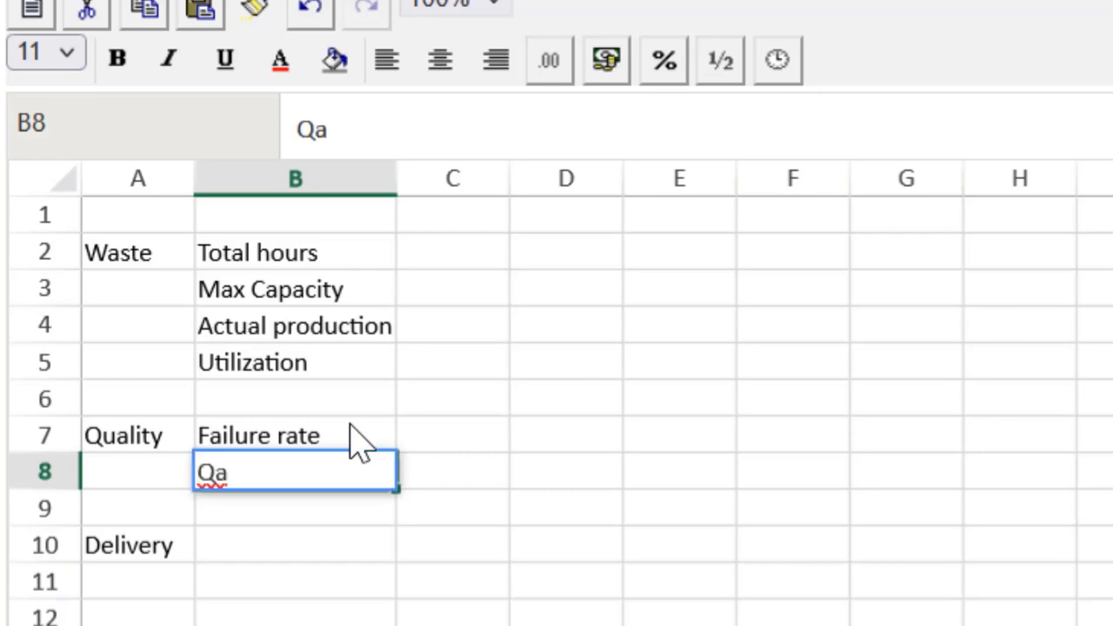
pyautogui.write('y costs')
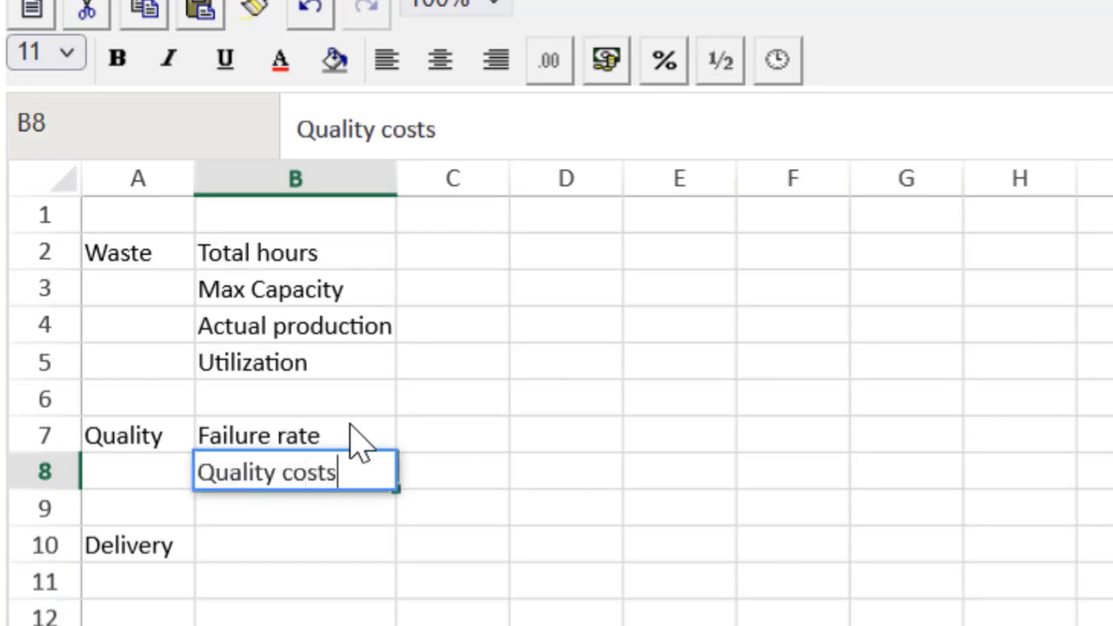
pyautogui.press('Return')
pyautogui.press('Return')
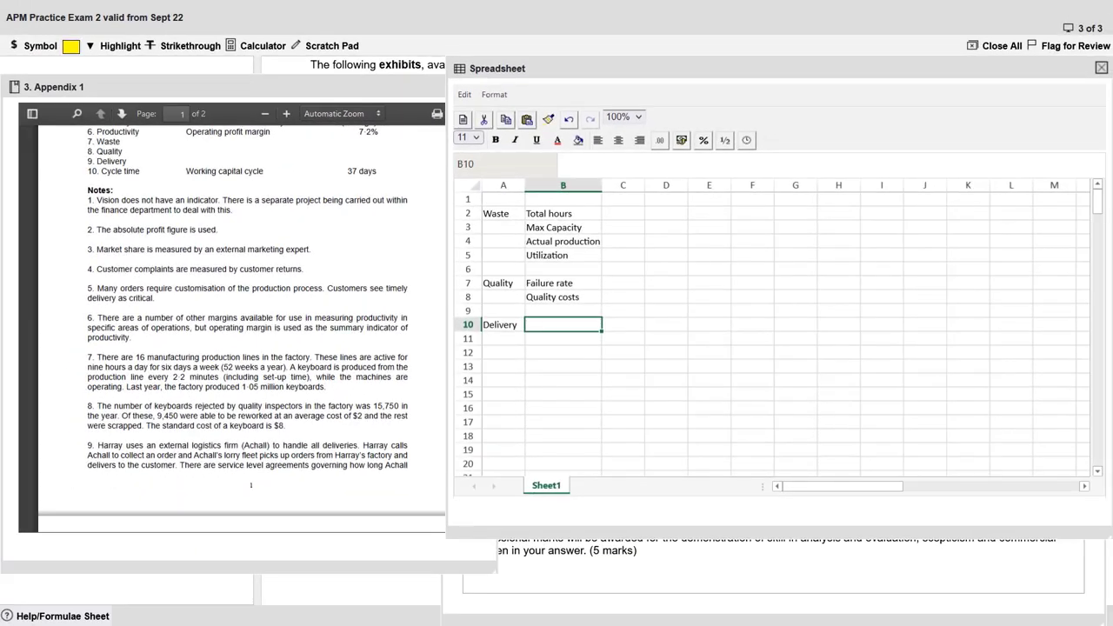
# Step: Consult the delivery data in Appendix 1 and enter the label "On-time delivery rate" in B10 beside the Delivery heading
pyautogui.click(414, 268)
pyautogui.scroll(-5, 475, 264)
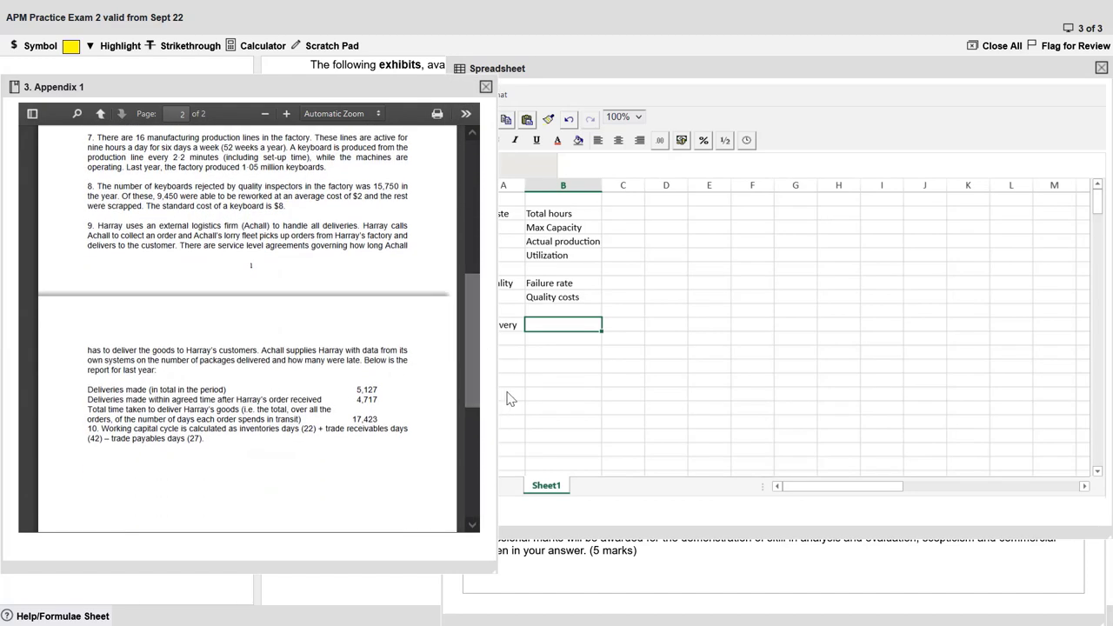
pyautogui.click(557, 366)
pyautogui.click(555, 326)
pyautogui.write('On-time delivery rate')
pyautogui.press('Return')
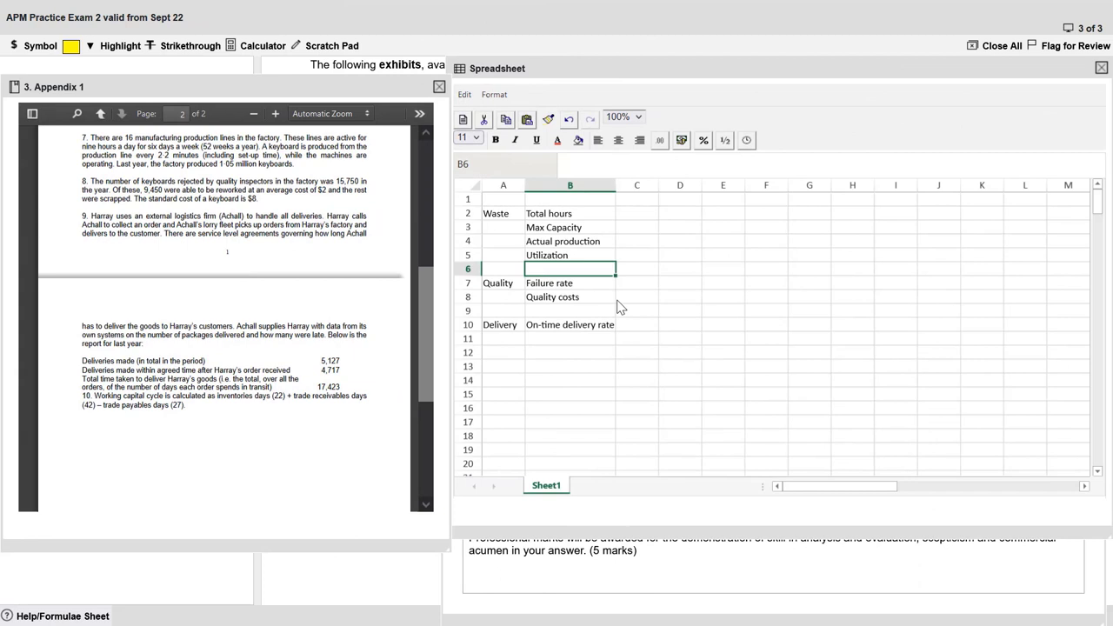
# Step: Calculate the total available production time in C2 with the formula =16*9*6*52*60
pyautogui.press('Up')
pyautogui.press('Up')
pyautogui.press('Up')
pyautogui.press('Up')
pyautogui.press('Right')
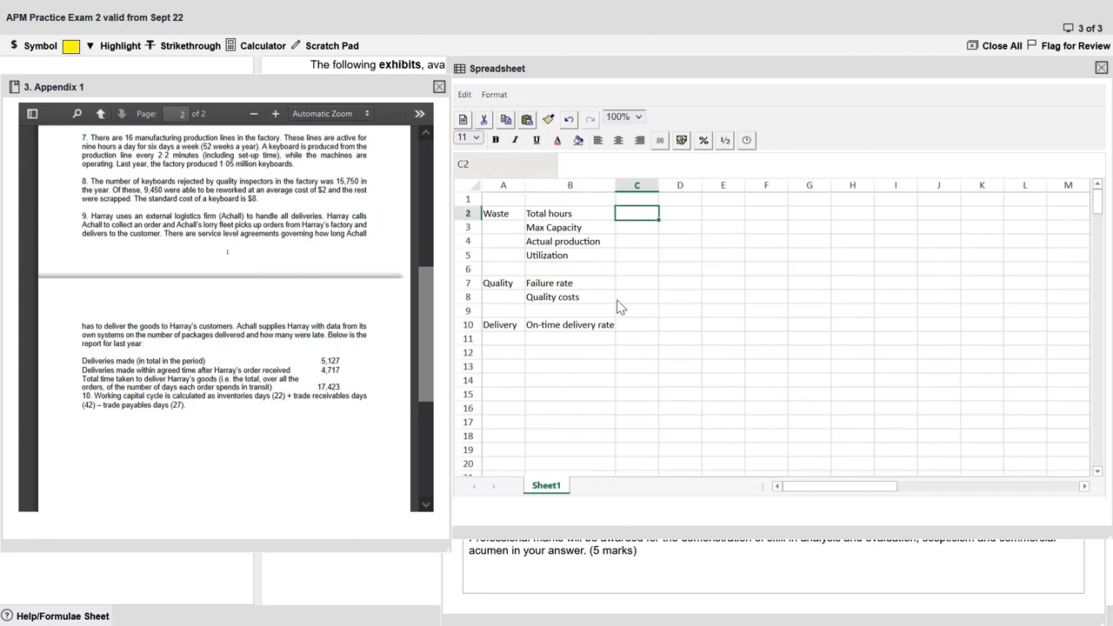
pyautogui.write('=')
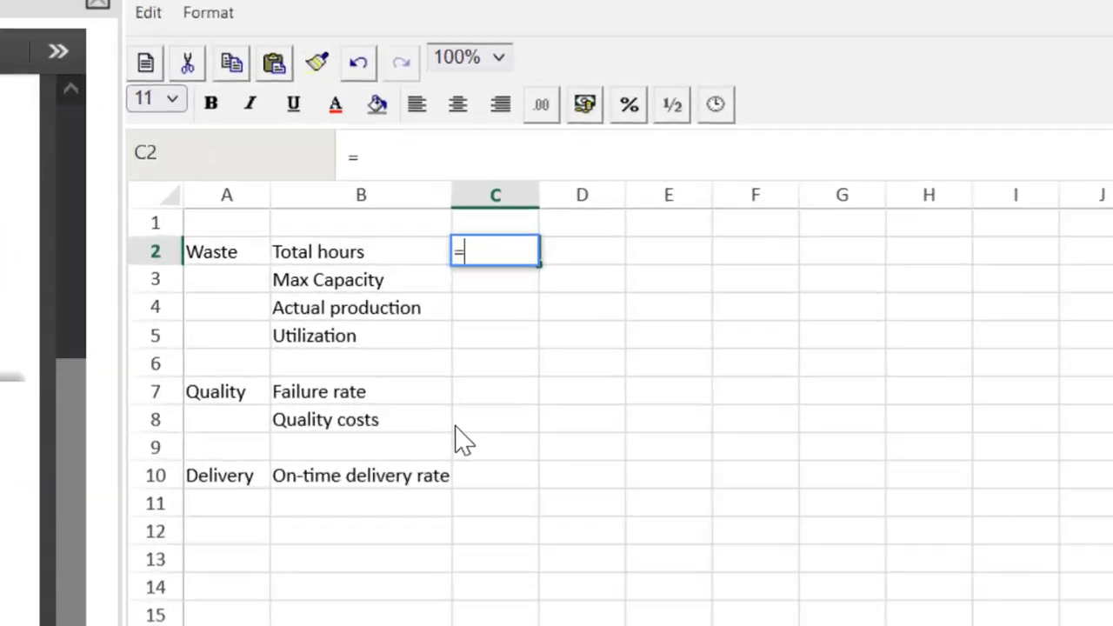
pyautogui.write('16*')
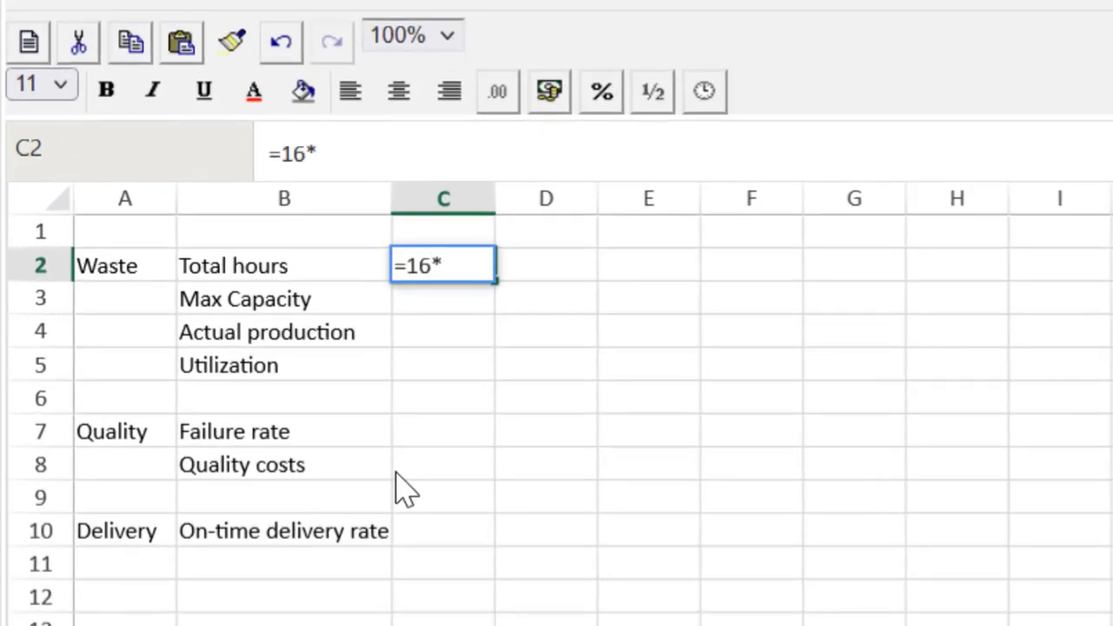
pyautogui.write('9*6')
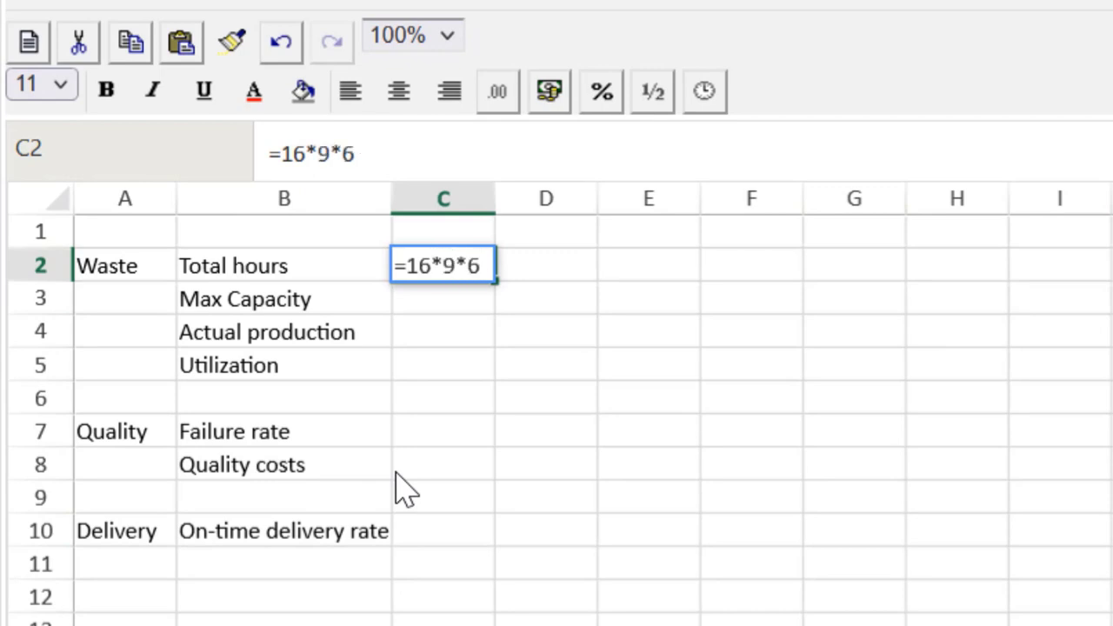
pyautogui.write('*')
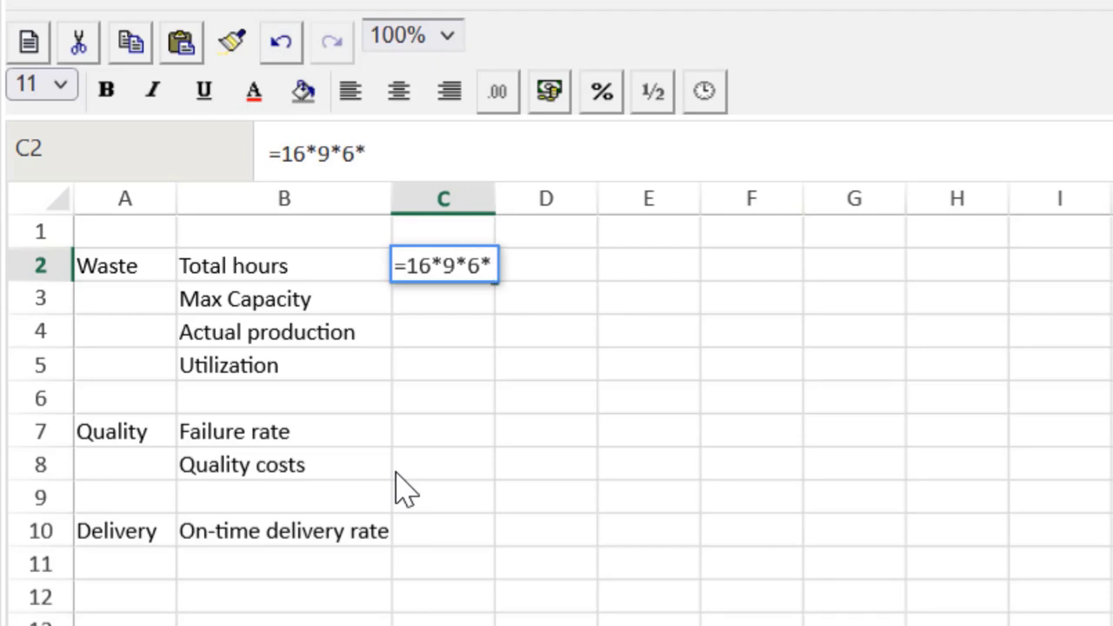
pyautogui.write('52')
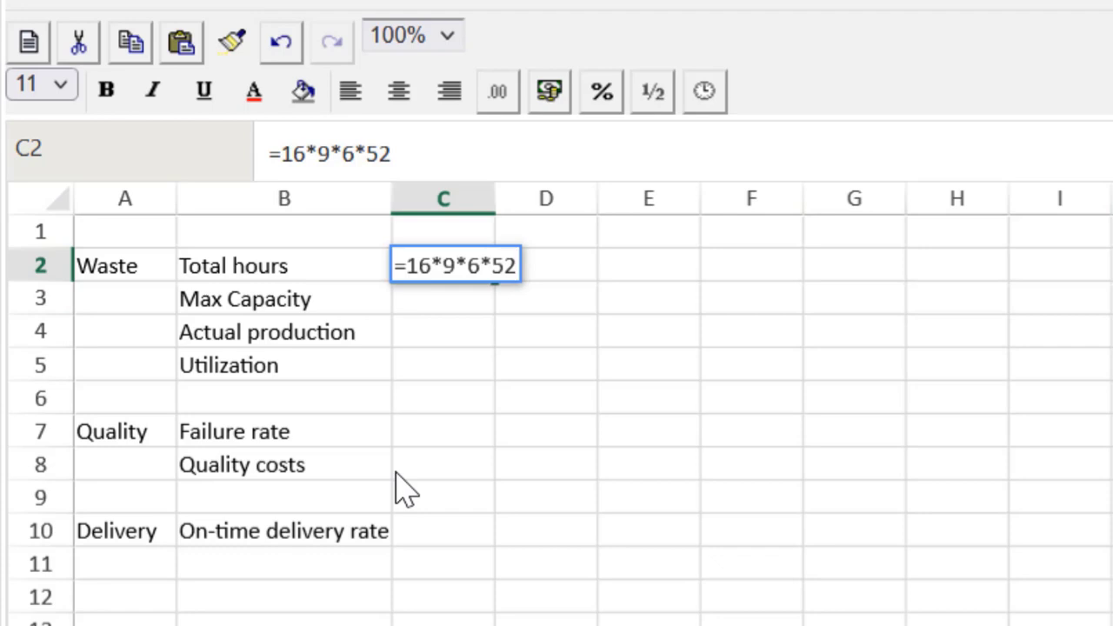
pyautogui.write('*')
pyautogui.write('60')
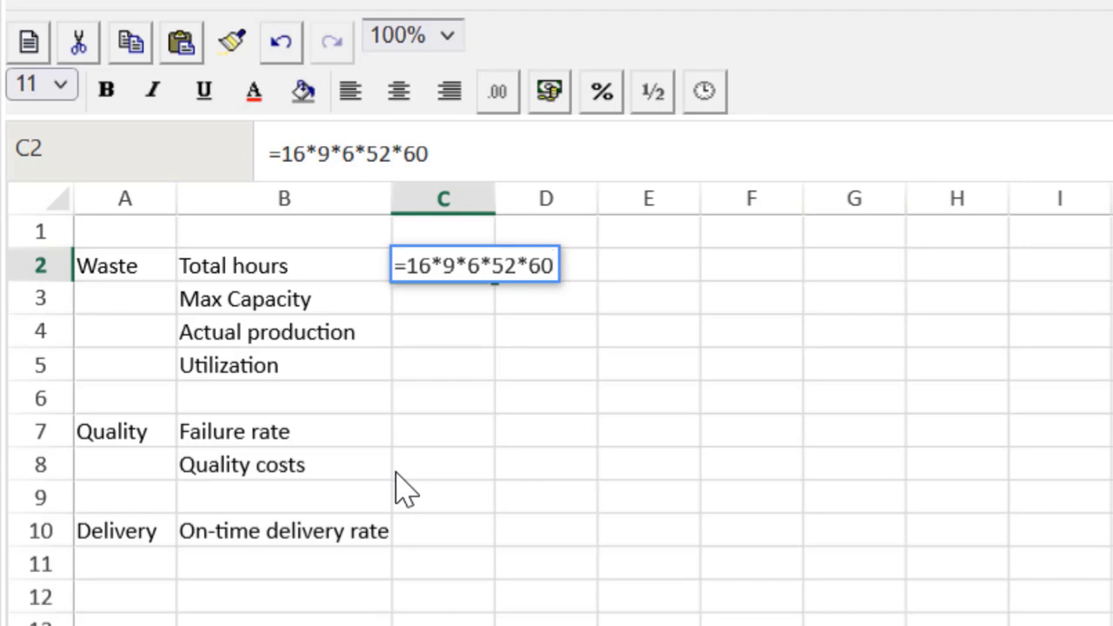
pyautogui.press('Return')
# Step: Change the label in B2 to "Total Minutes"
pyautogui.press('Up')
pyautogui.press('Left')
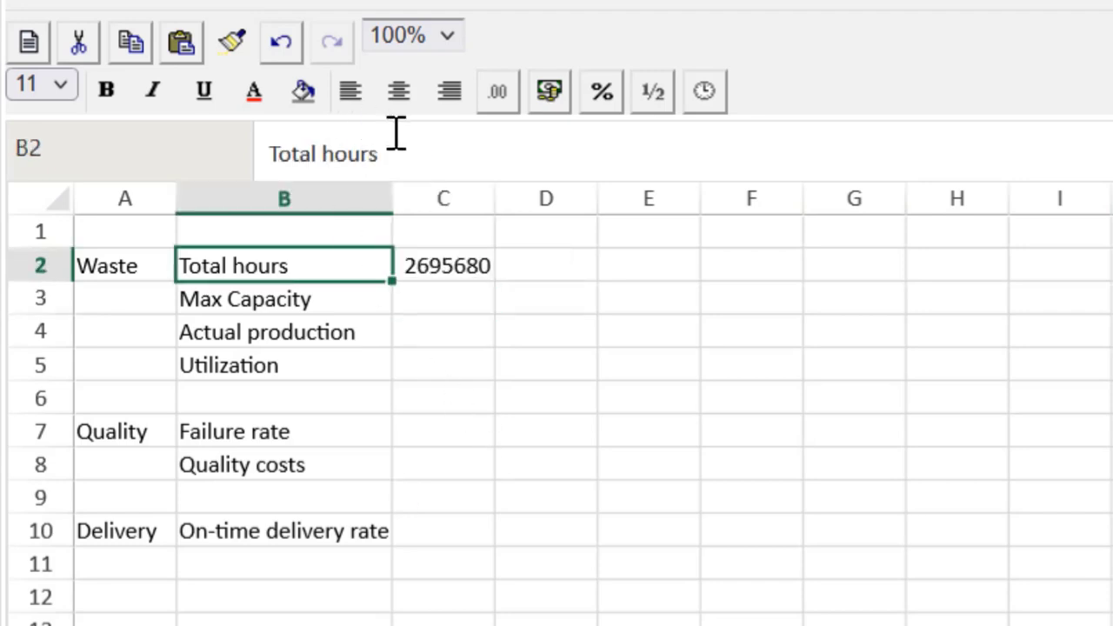
pyautogui.click(473, 172)
pyautogui.press('BackSpace')
pyautogui.press('BackSpace')
pyautogui.press('BackSpace')
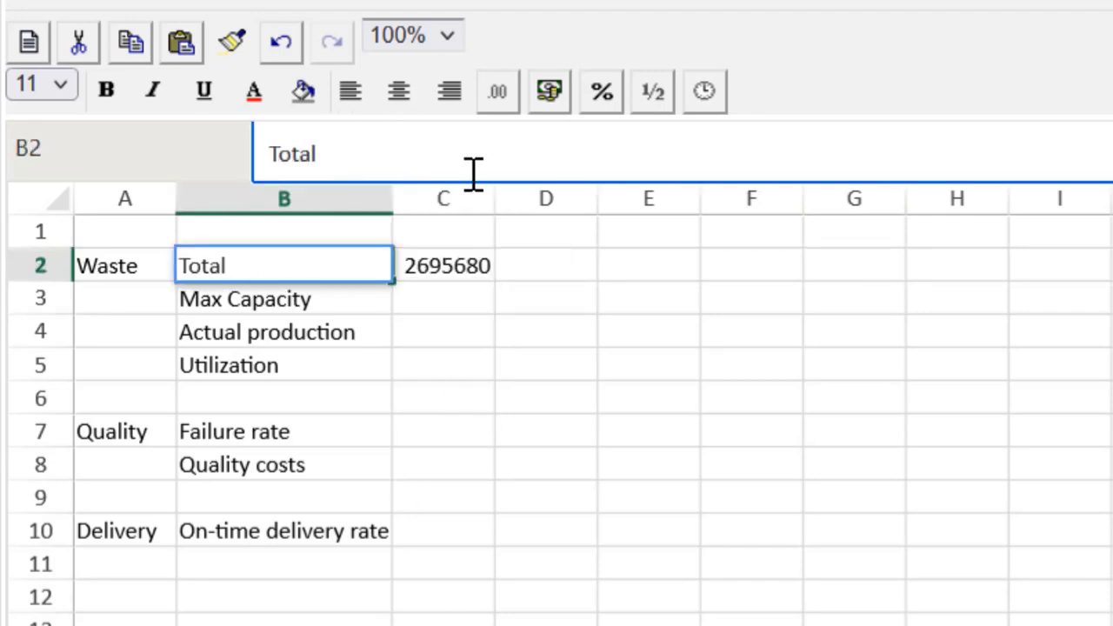
pyautogui.write('Minutes')
pyautogui.press('Return')
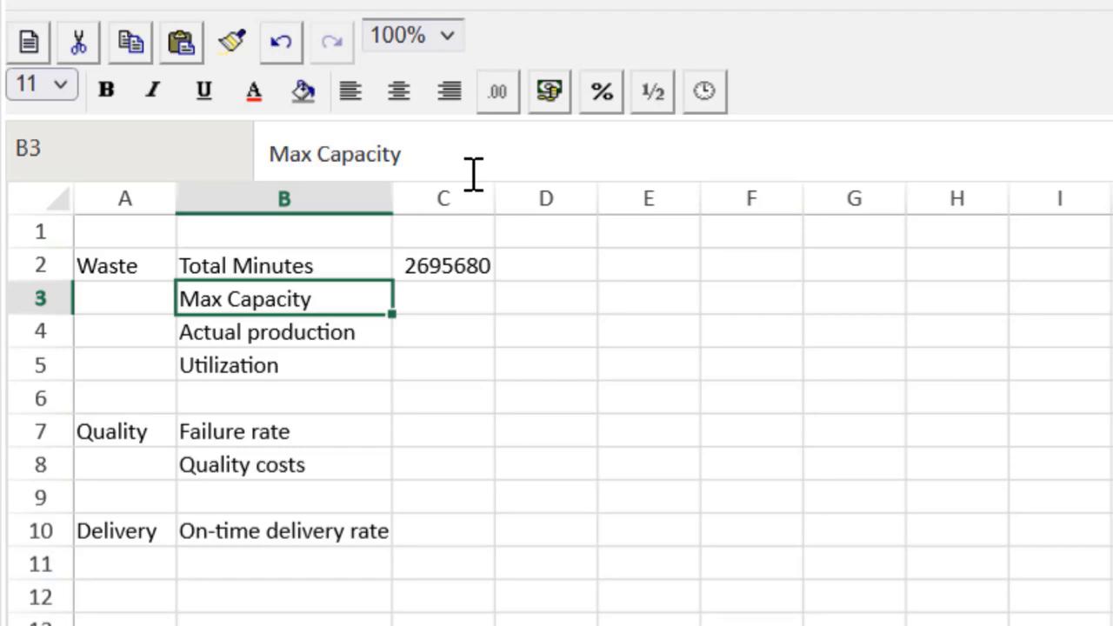
# Step: Calculate the maximum capacity in C3 by dividing the total minutes by 2.2, using =C2/2.2
pyautogui.press('Right')
pyautogui.write('=')
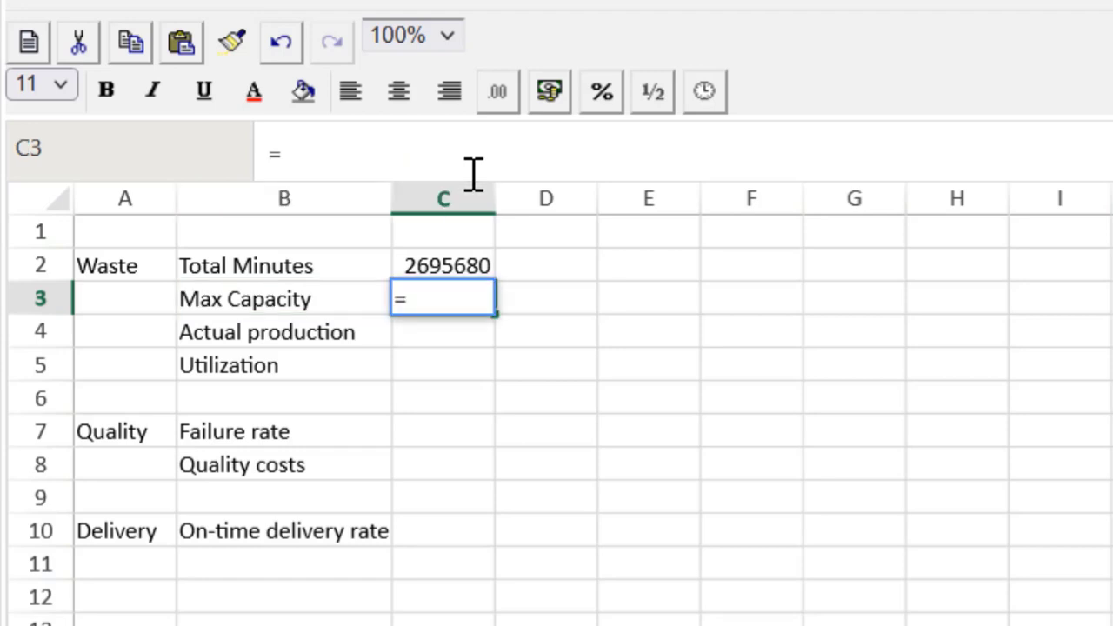
pyautogui.click(437, 261)
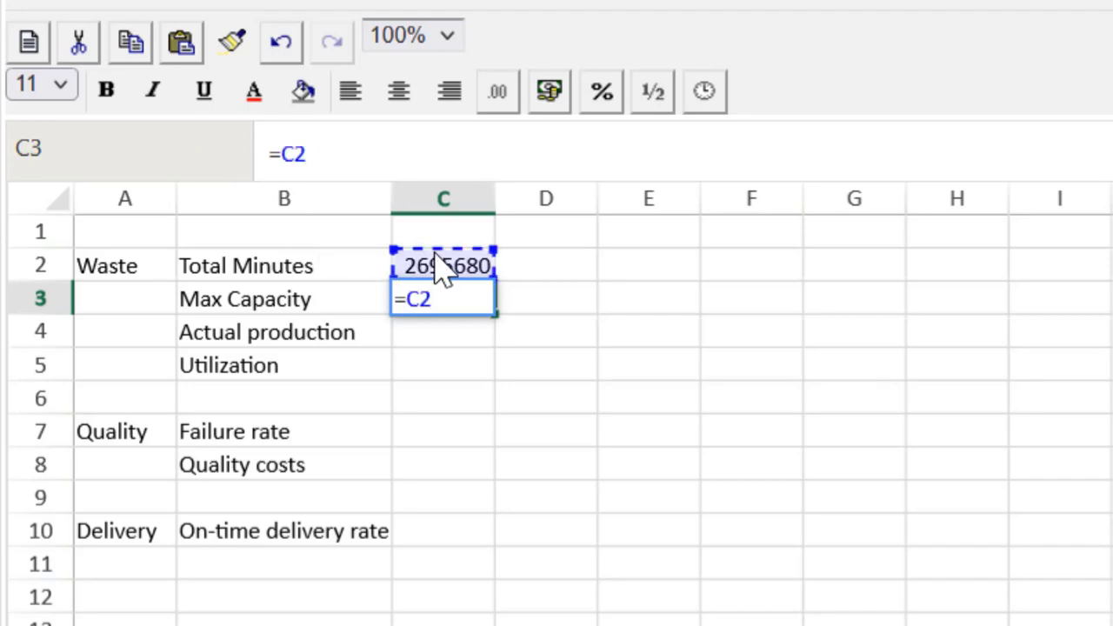
pyautogui.write('/2.2')
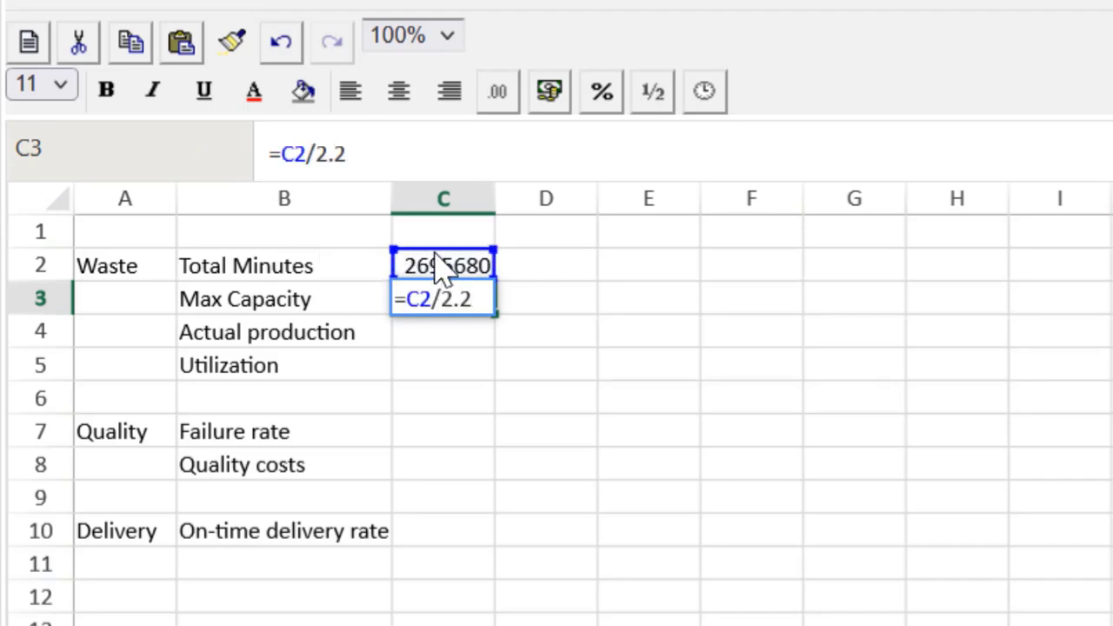
pyautogui.press('Return')
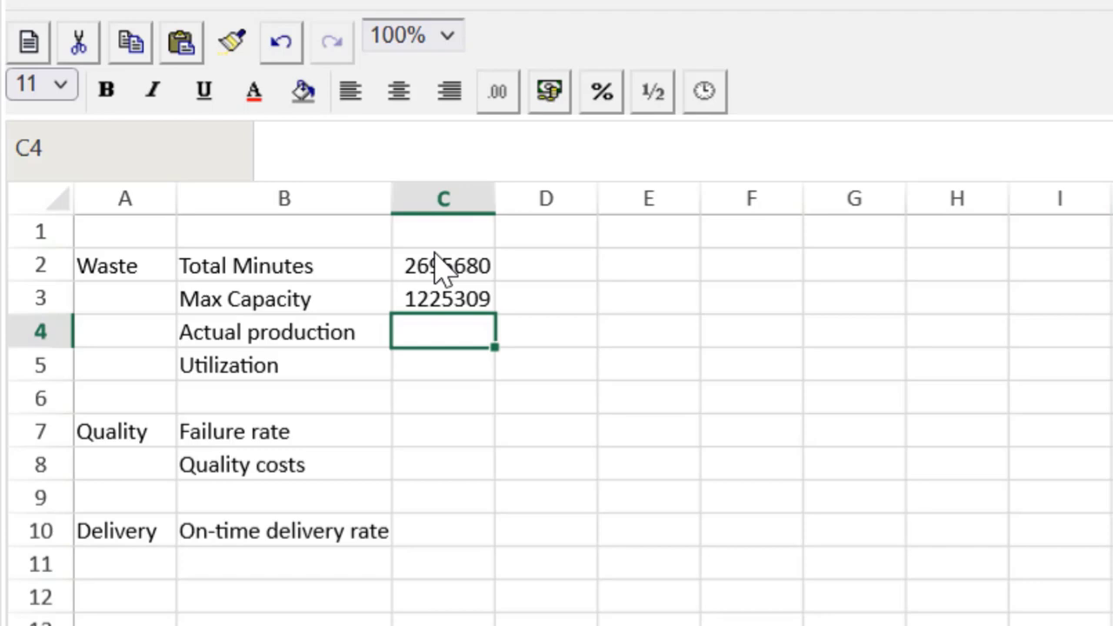
# Step: Enter the actual production of 1050000 keyboards in C4
pyautogui.write('10')
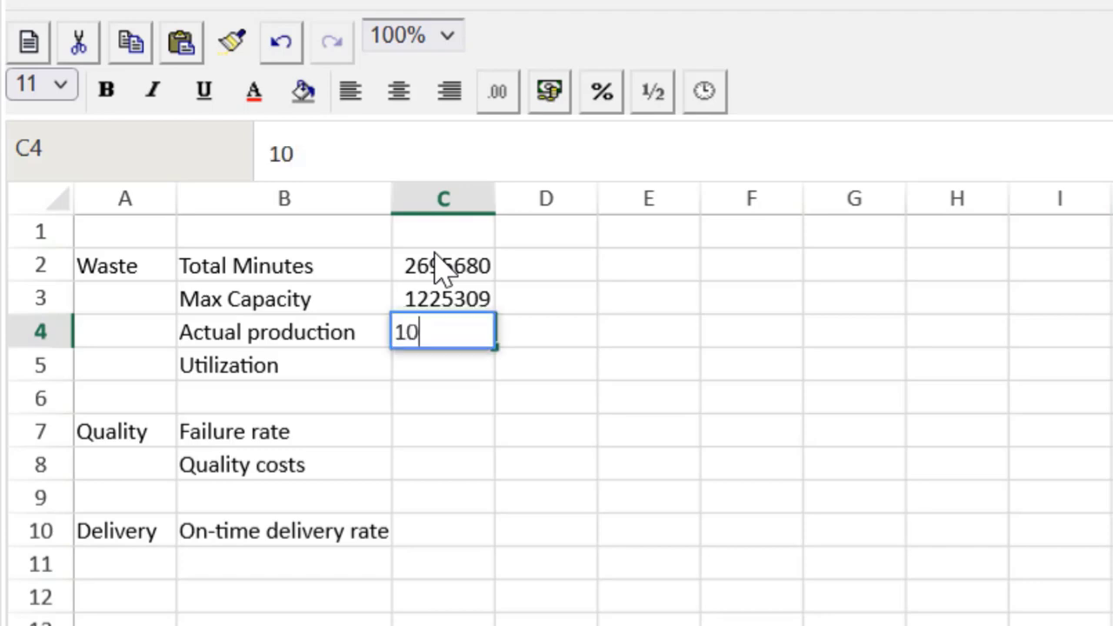
pyautogui.write('5000')
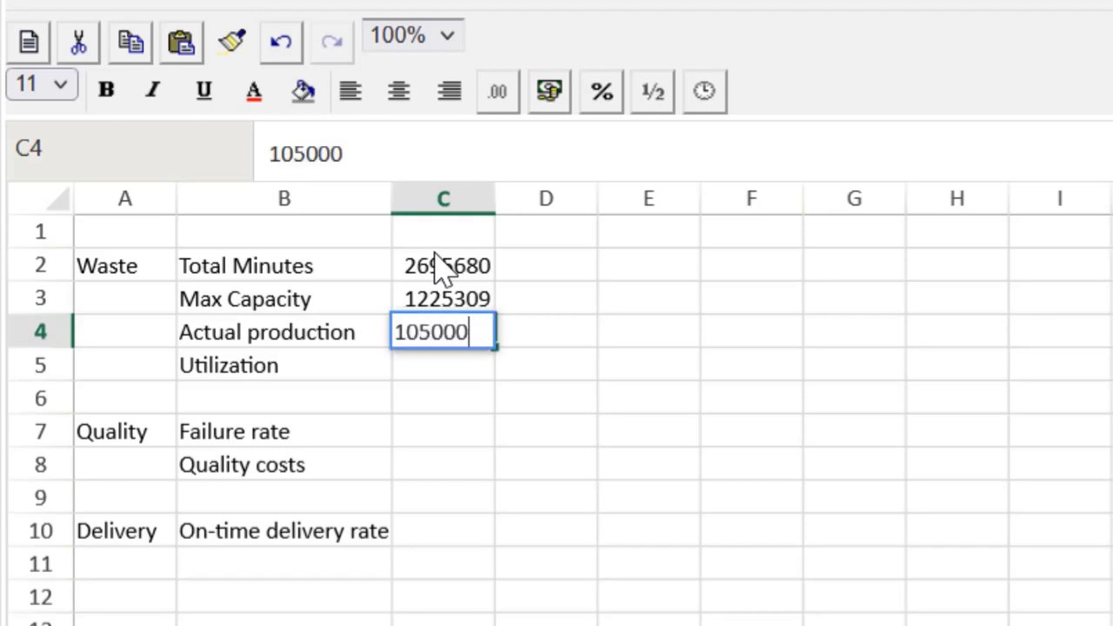
pyautogui.write('0')
pyautogui.press('Return')
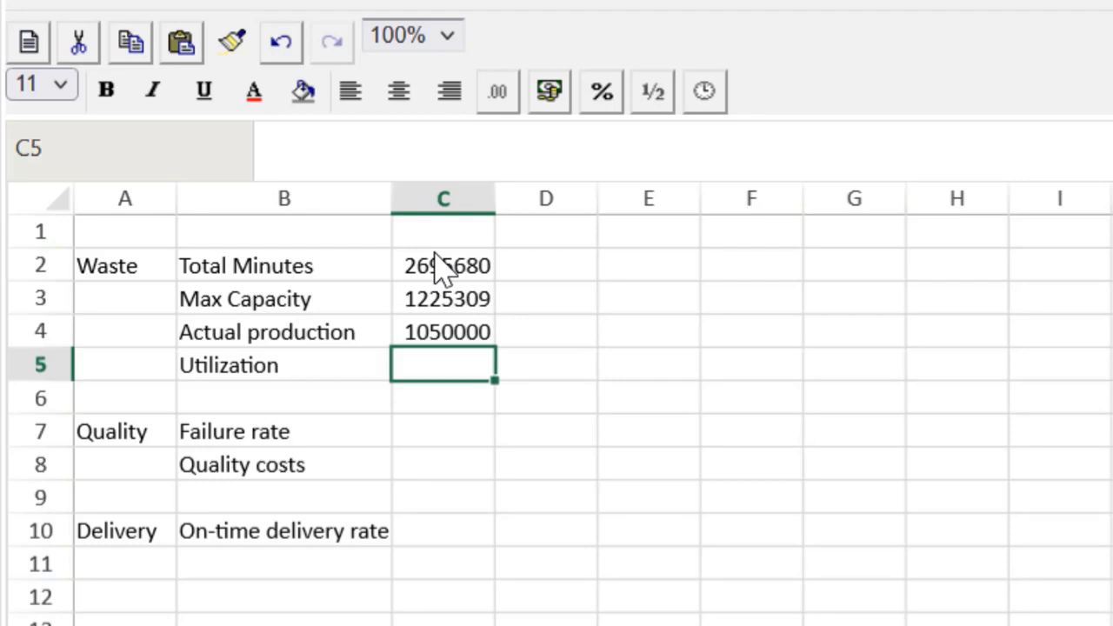
# Step: Calculate utilization in C5 as actual production divided by maximum capacity, using =C4/C3
pyautogui.write('=')
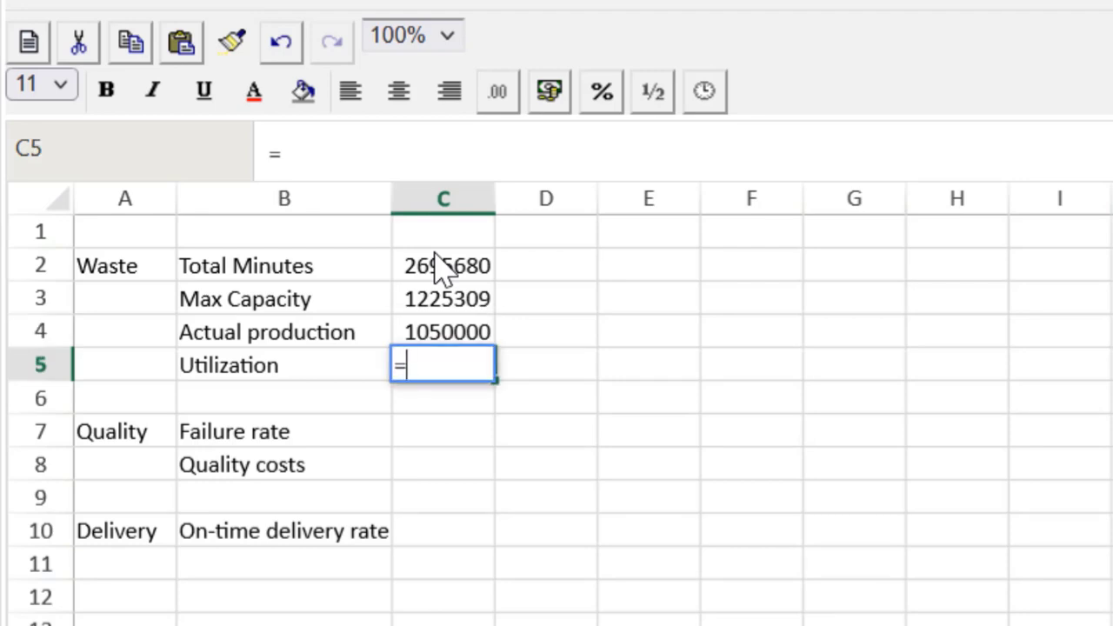
pyautogui.click(456, 339)
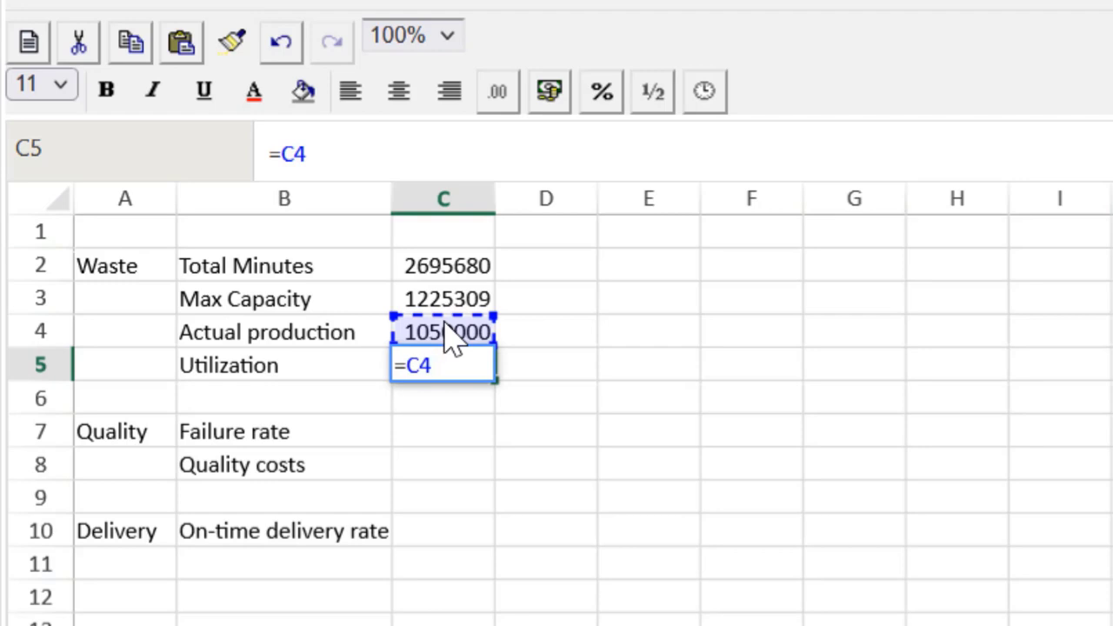
pyautogui.write('/')
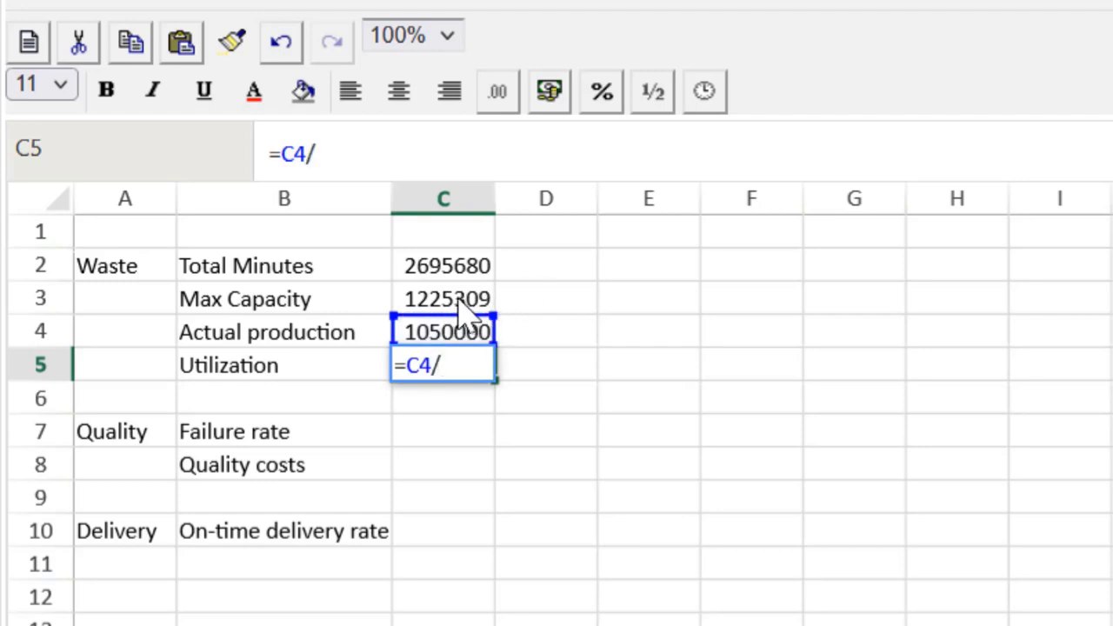
pyautogui.click(477, 300)
pyautogui.press('Return')
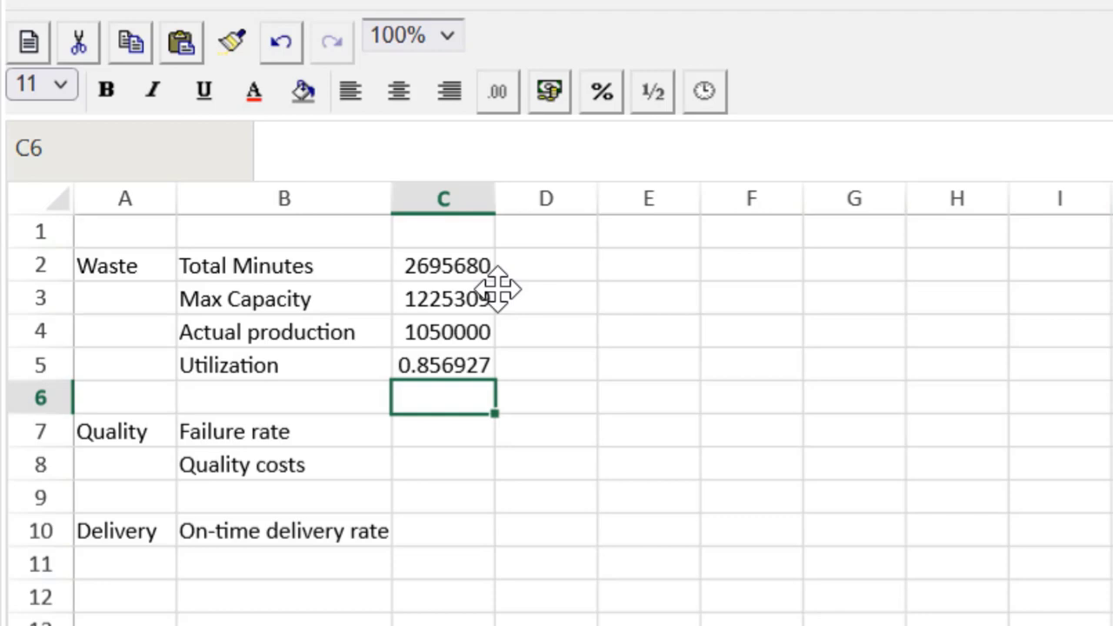
# Step: Calculate the failure rate in C7 from rejected and produced keyboards with the formula =15750/1050000
pyautogui.press('Down')
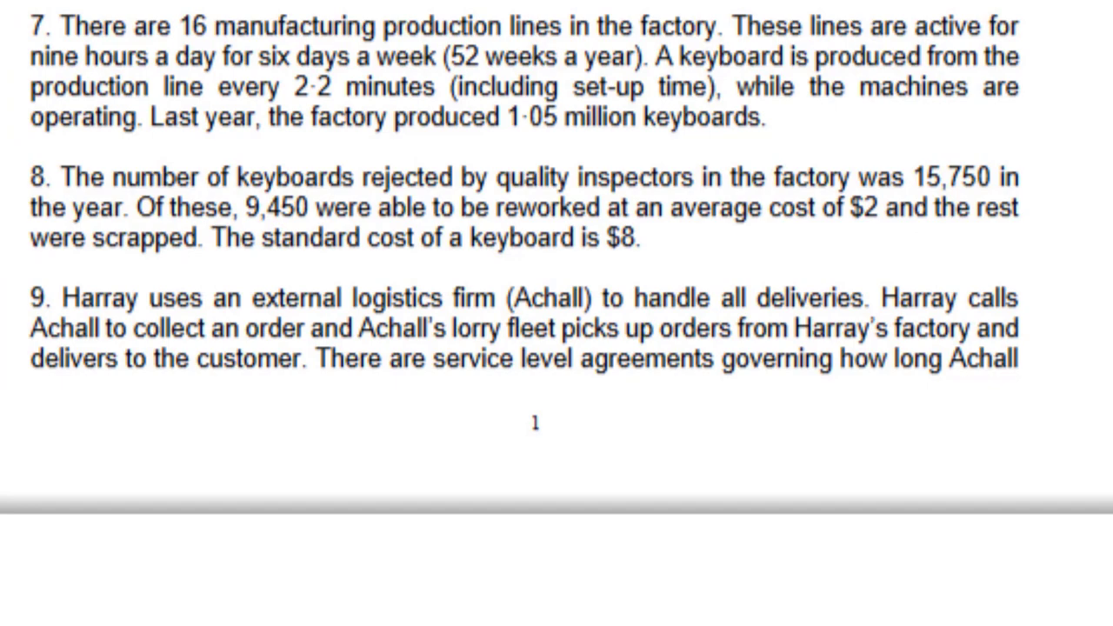
pyautogui.write('=1')
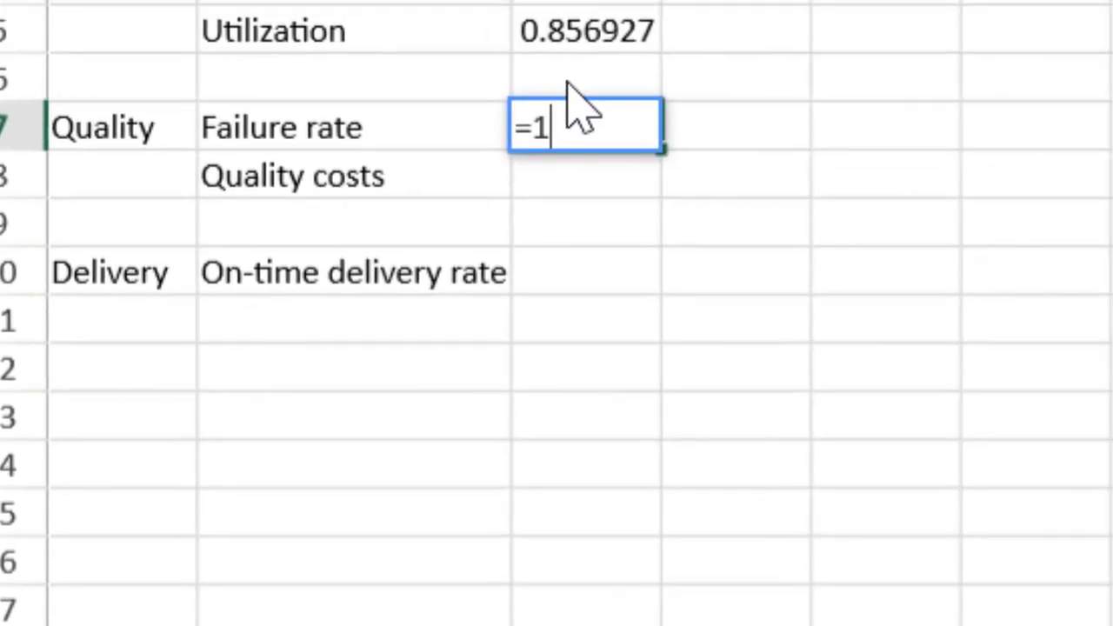
pyautogui.write('5/')
pyautogui.write('50/')
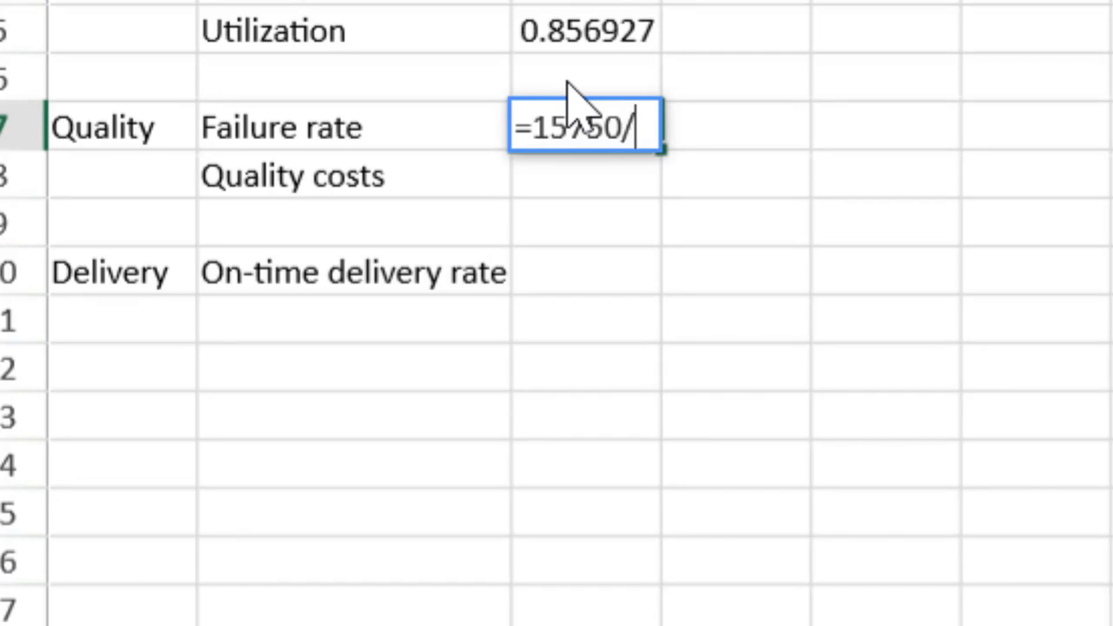
pyautogui.write('1050')
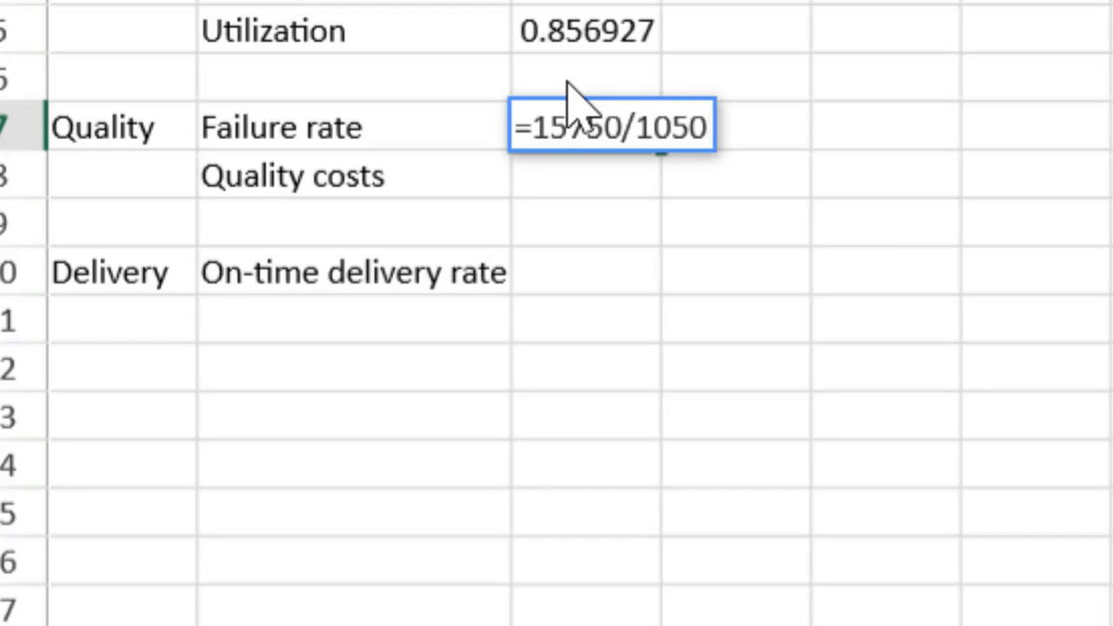
pyautogui.write('000')
pyautogui.press('Return')
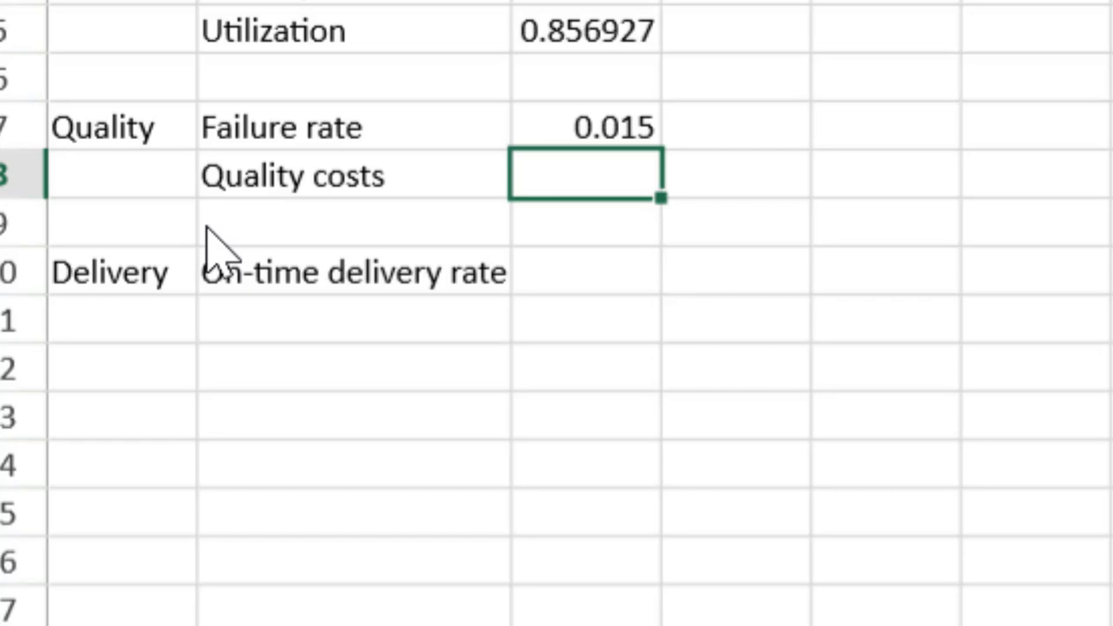
# Step: Begin the quality costs formula in C8 with the parenthesised term =(9450*2)
pyautogui.write('=')
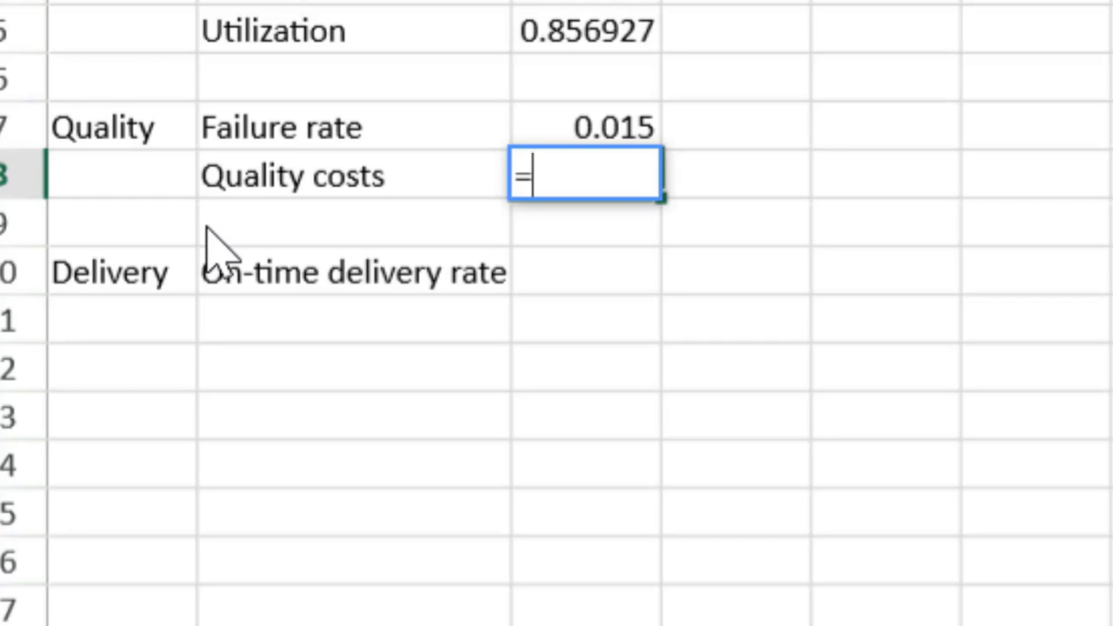
pyautogui.write('9450*')
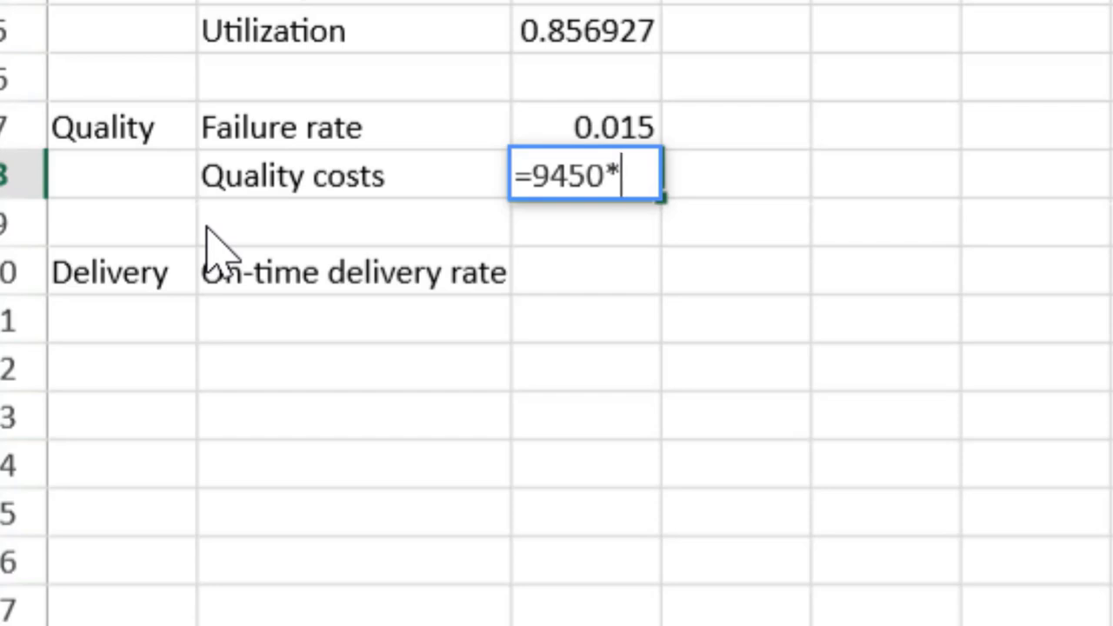
pyautogui.write('*')
pyautogui.press('BackSpace')
pyautogui.write('2)')
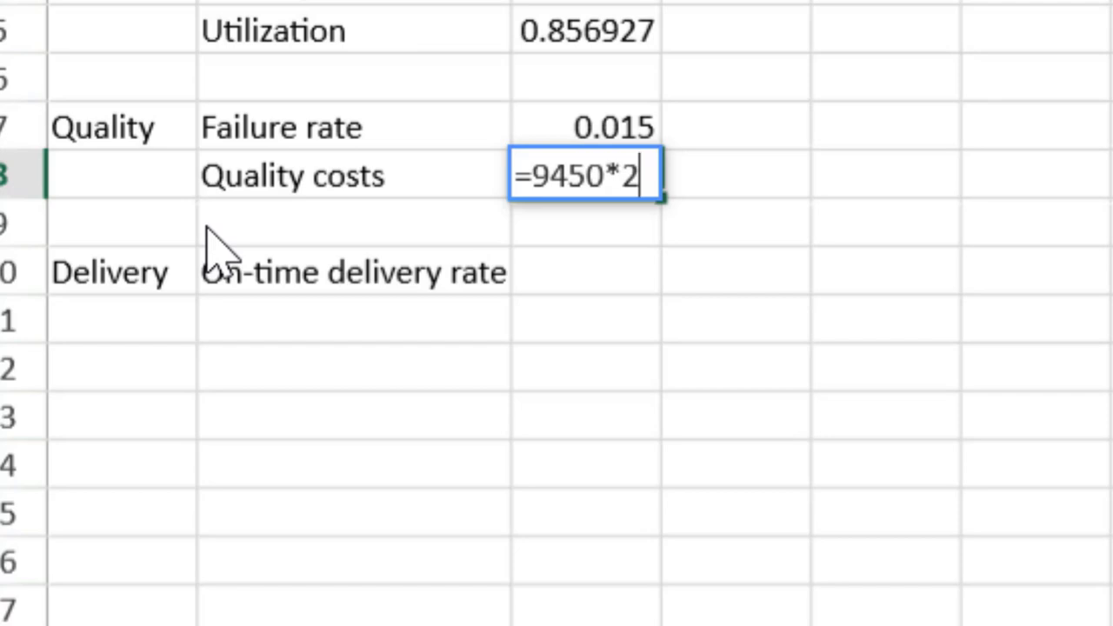
pyautogui.click(553, 184)
pyautogui.press('Left')
pyautogui.write('(')
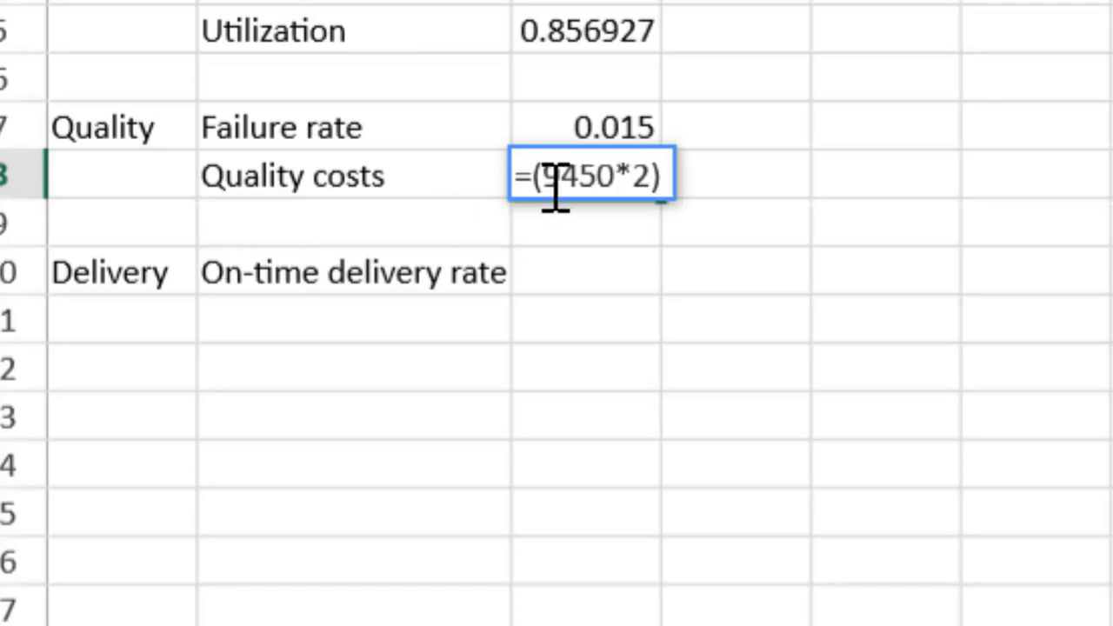
pyautogui.press('Right')
pyautogui.press('Right')
pyautogui.press('Right')
pyautogui.press('Right')
pyautogui.press('Right')
pyautogui.press('Right')
pyautogui.press('Right')
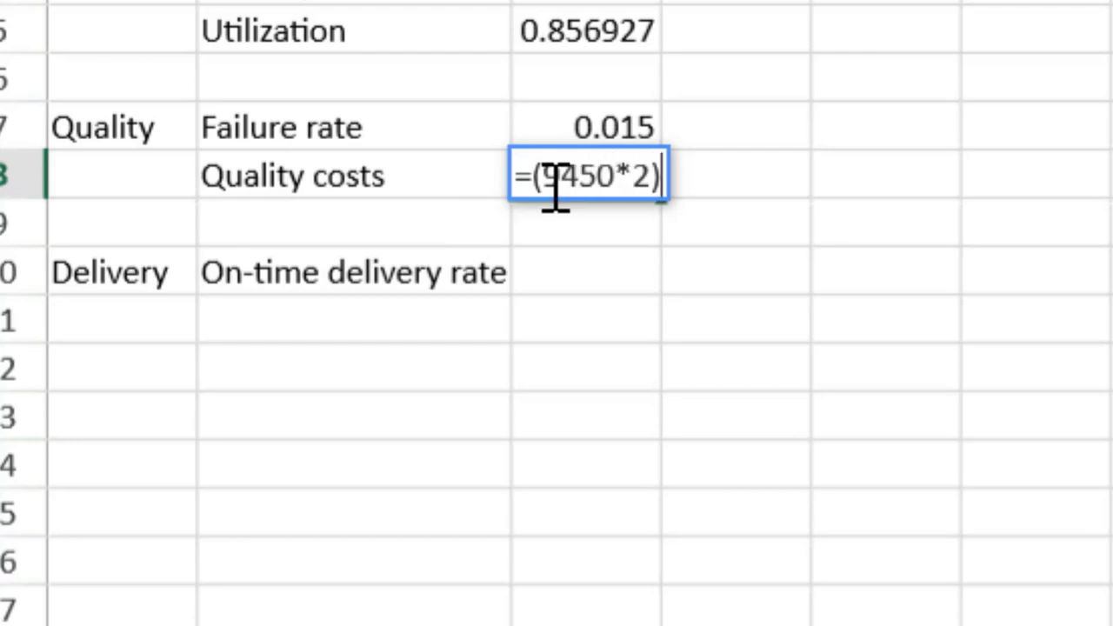
# Step: Add the second cost term ((15750-9450)*8) to the C8 quality costs formula and enter it
pyautogui.write('+(')
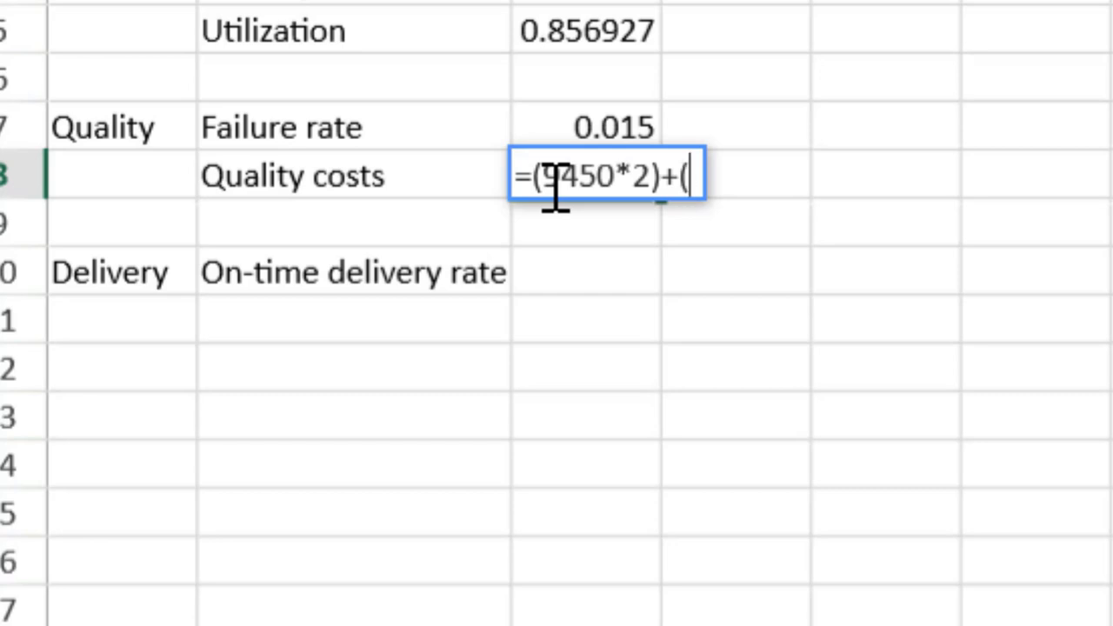
pyautogui.write('1750')
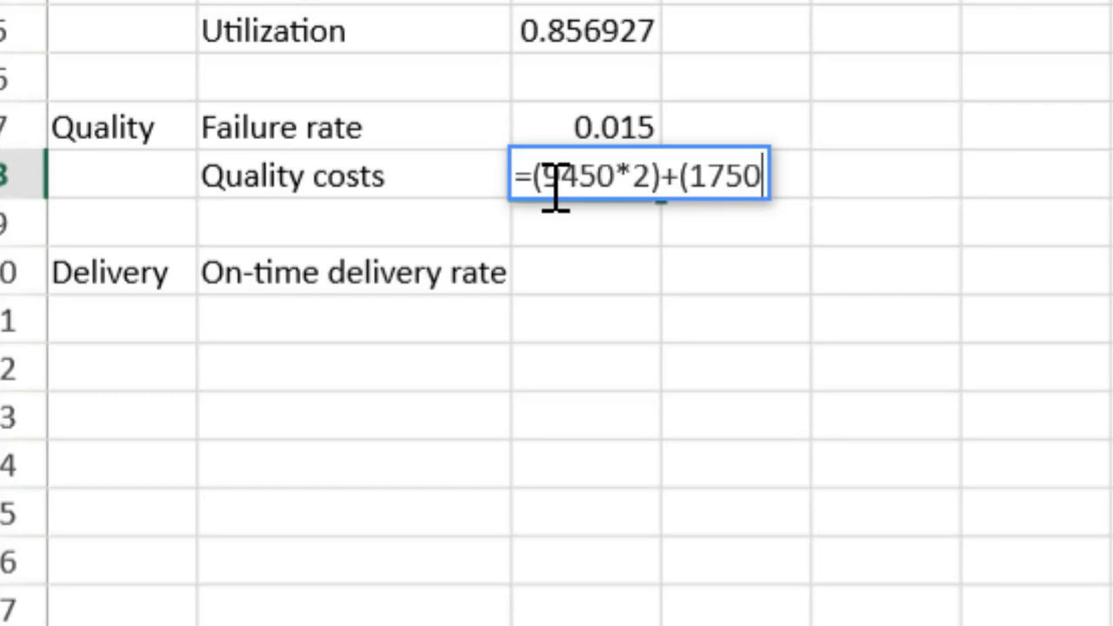
pyautogui.press('BackSpace')
pyautogui.press('BackSpace')
pyautogui.press('BackSpace')
pyautogui.write('5750-')
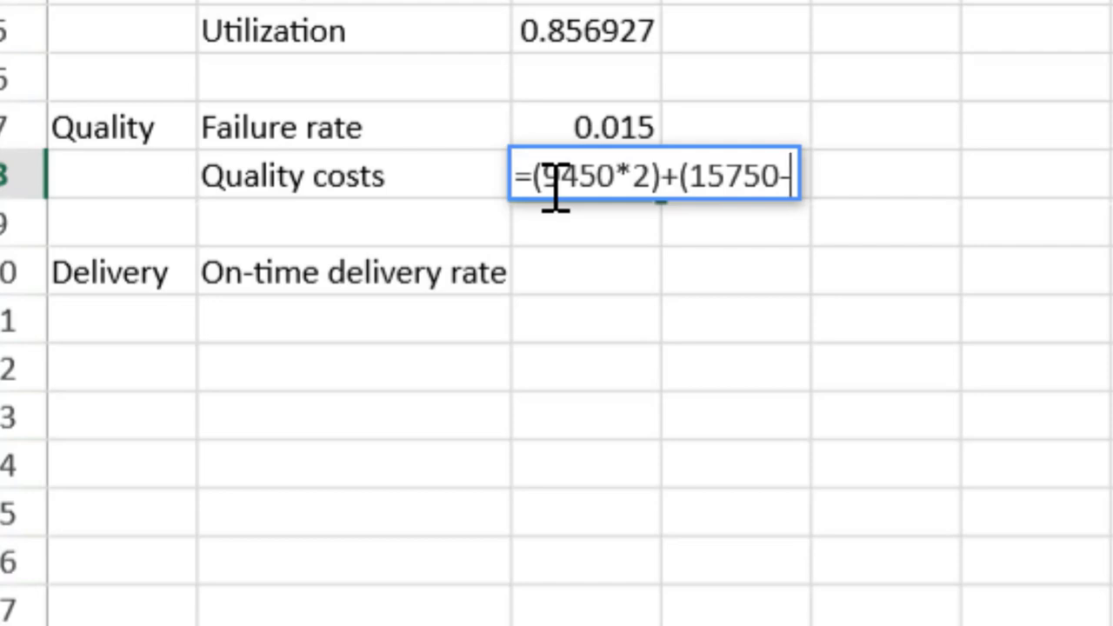
pyautogui.write('9450)*')
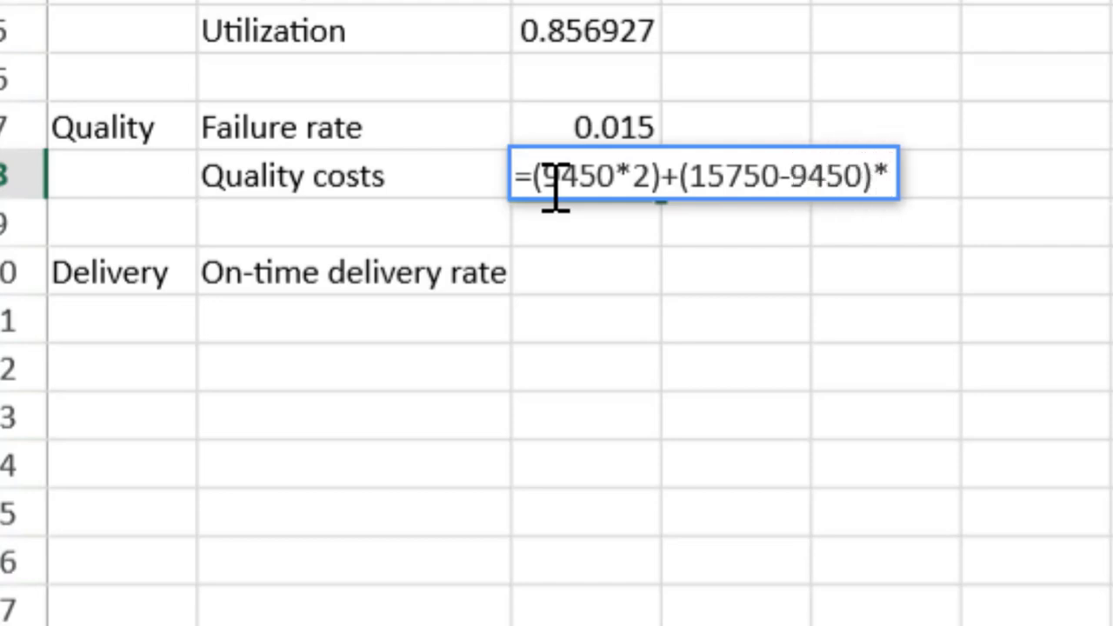
pyautogui.write('8')
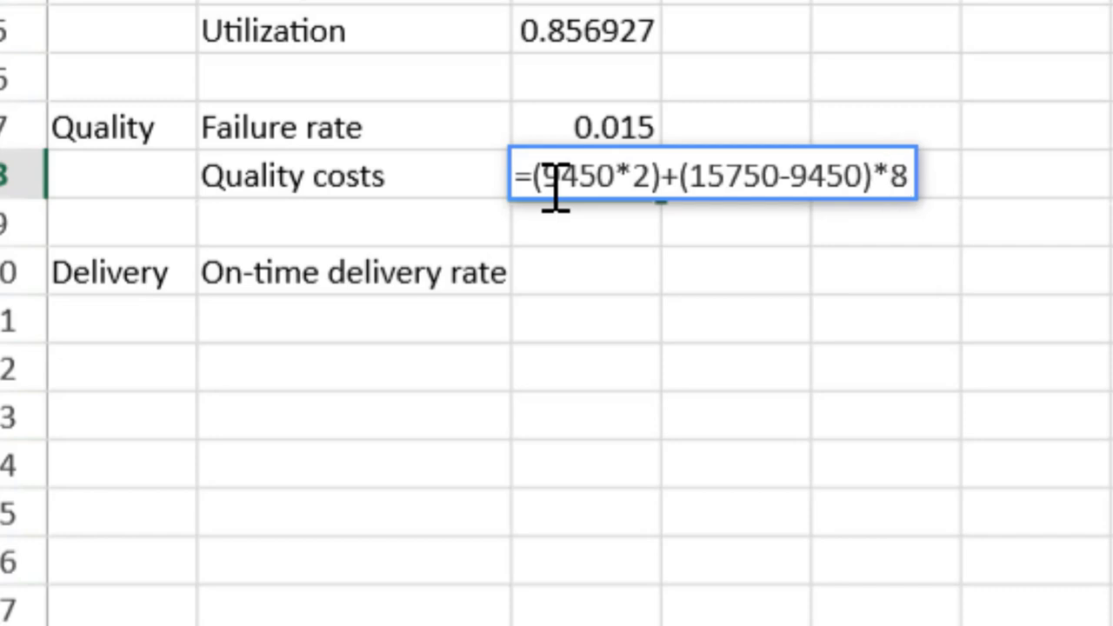
pyautogui.write(')')
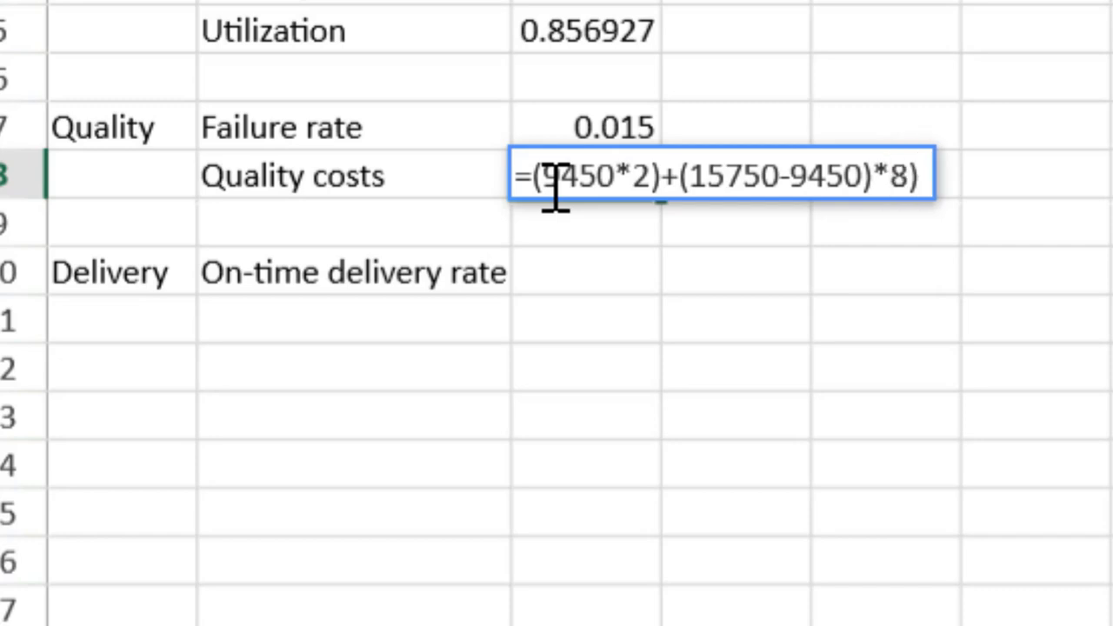
pyautogui.click(702, 189)
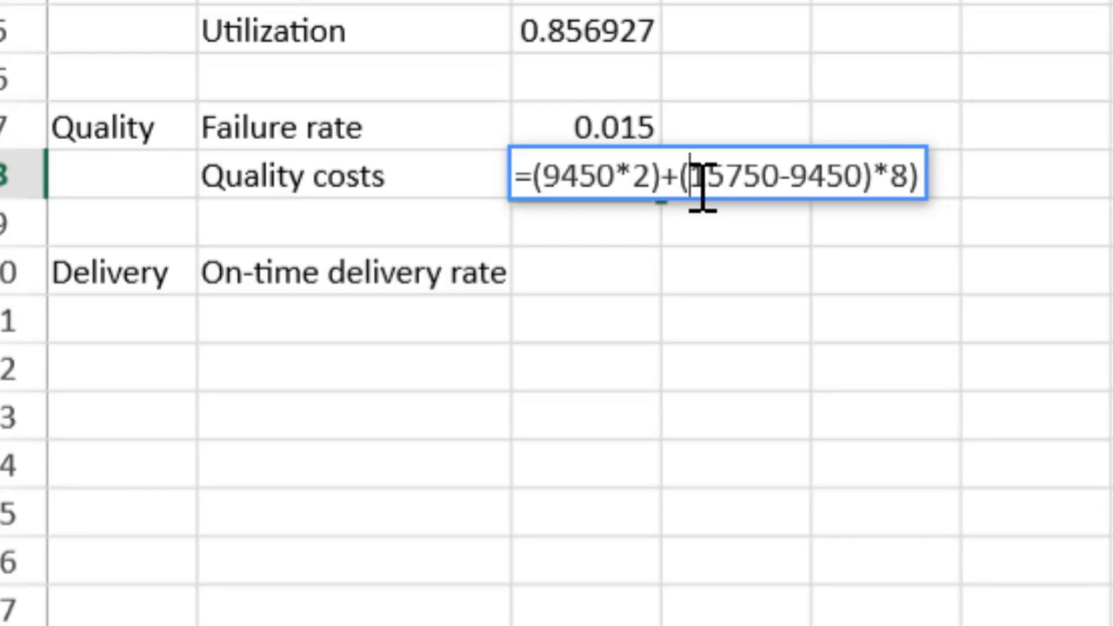
pyautogui.write('(')
pyautogui.press('Return')
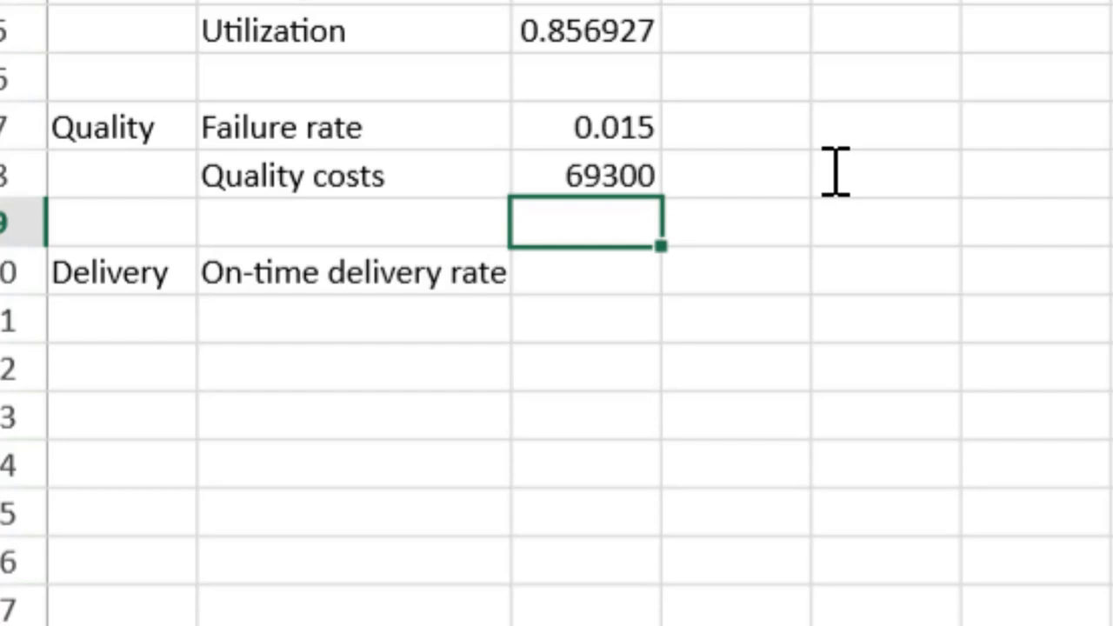
# Step: Calculate the on-time delivery rate in C10 with the formula =4717/5127
pyautogui.press('Return')
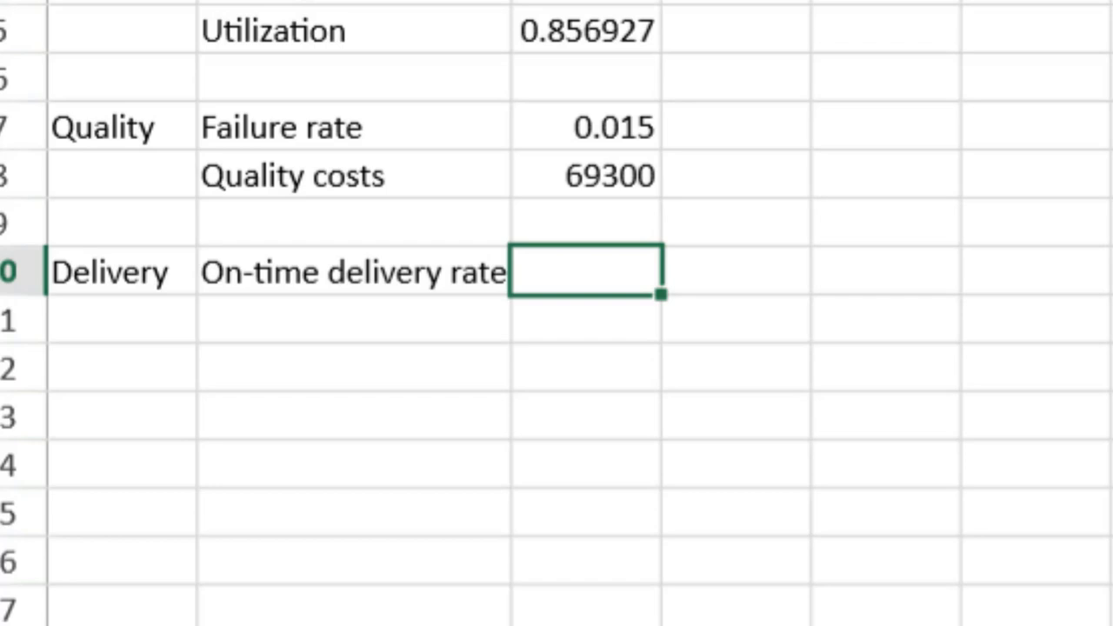
pyautogui.click(606, 423)
pyautogui.click(610, 254)
pyautogui.write('=47')
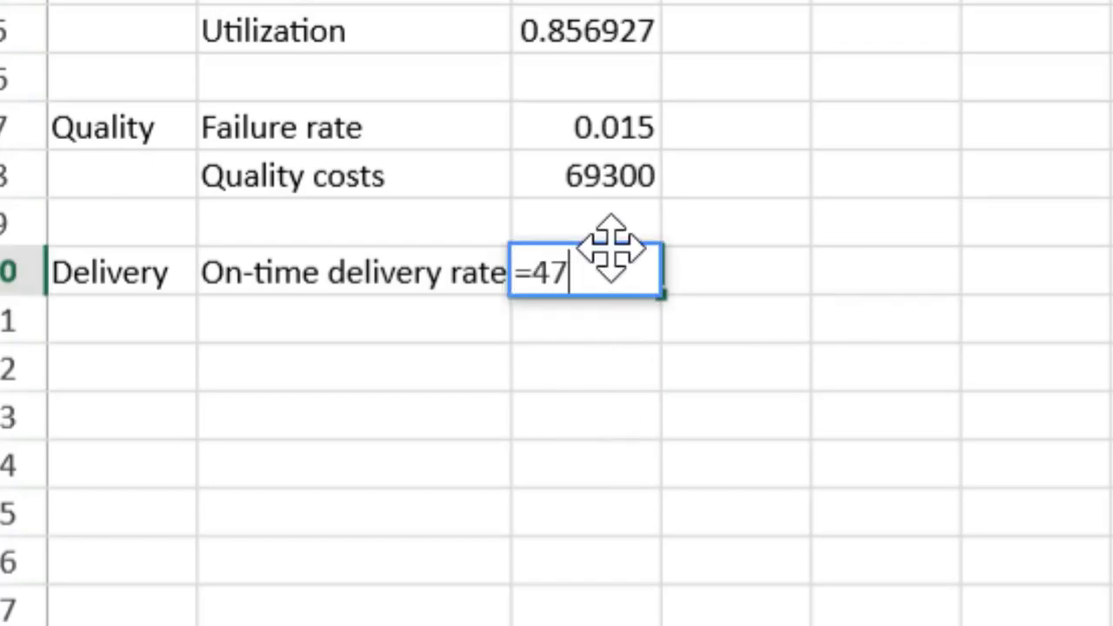
pyautogui.write('17/512')
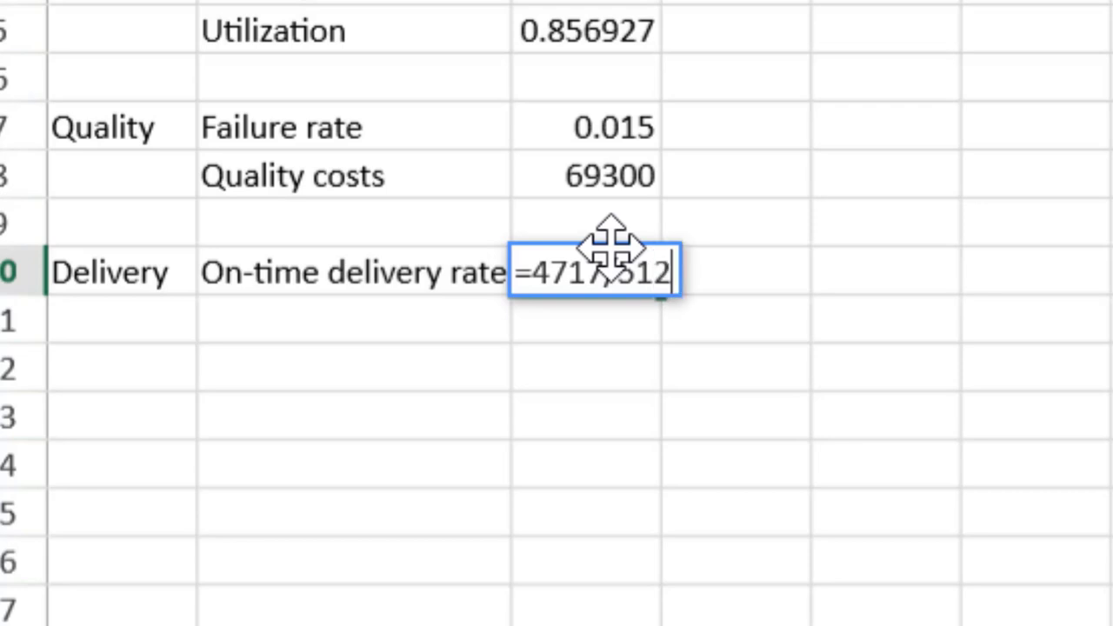
pyautogui.write('7')
pyautogui.press('Return')
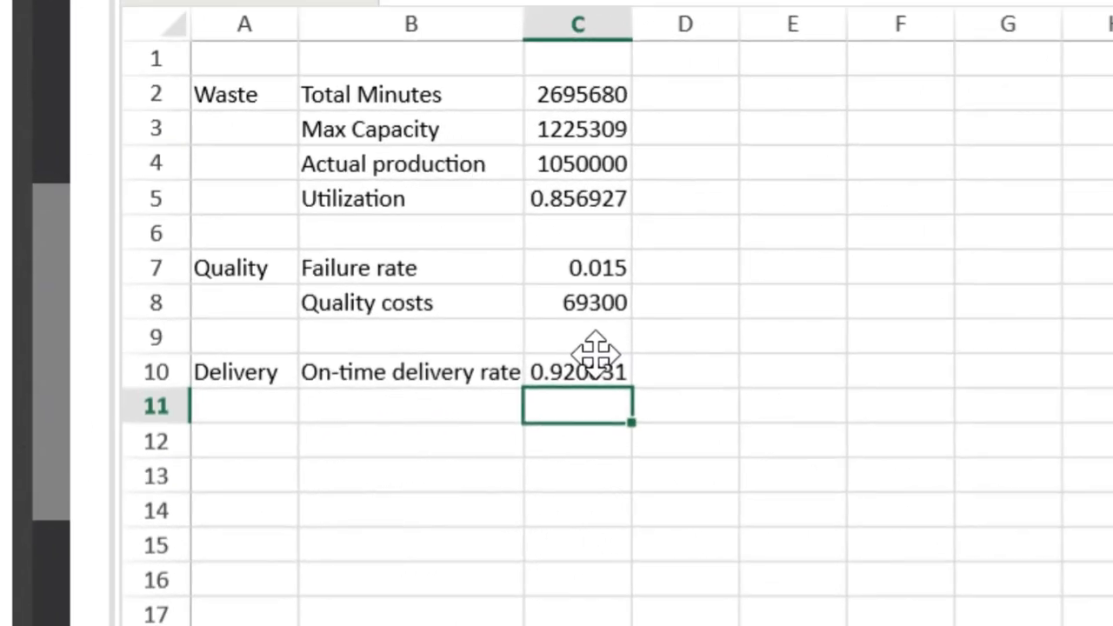
# Step: Add the note "(internal failure)" in D8 beside the quality costs value
pyautogui.press('Return')
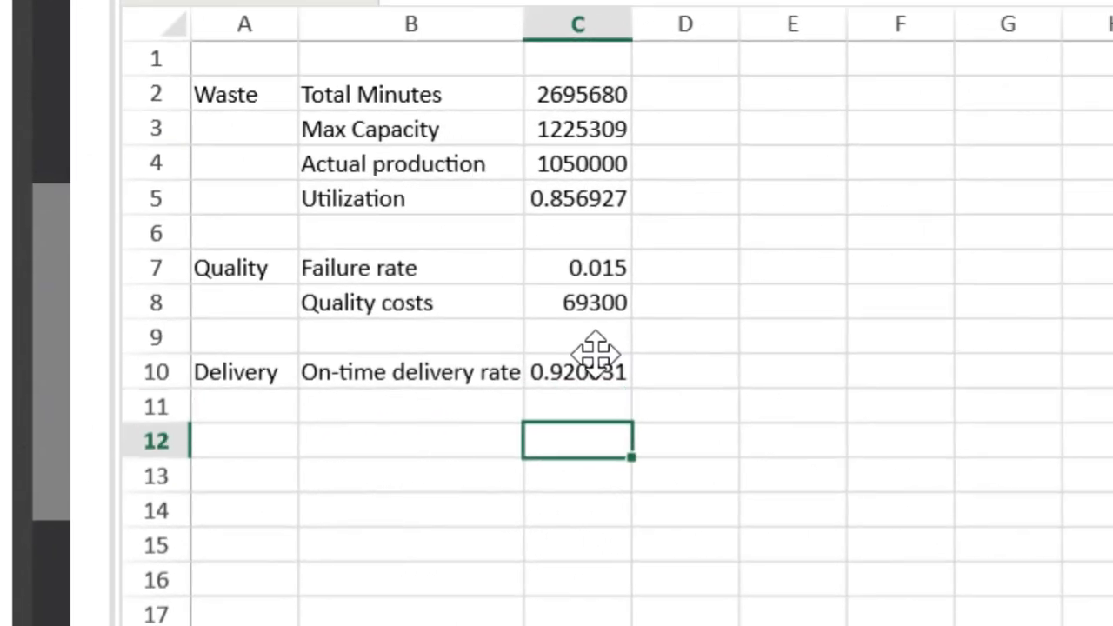
pyautogui.press('Up')
pyautogui.press('Up')
pyautogui.press('Up')
pyautogui.press('Up')
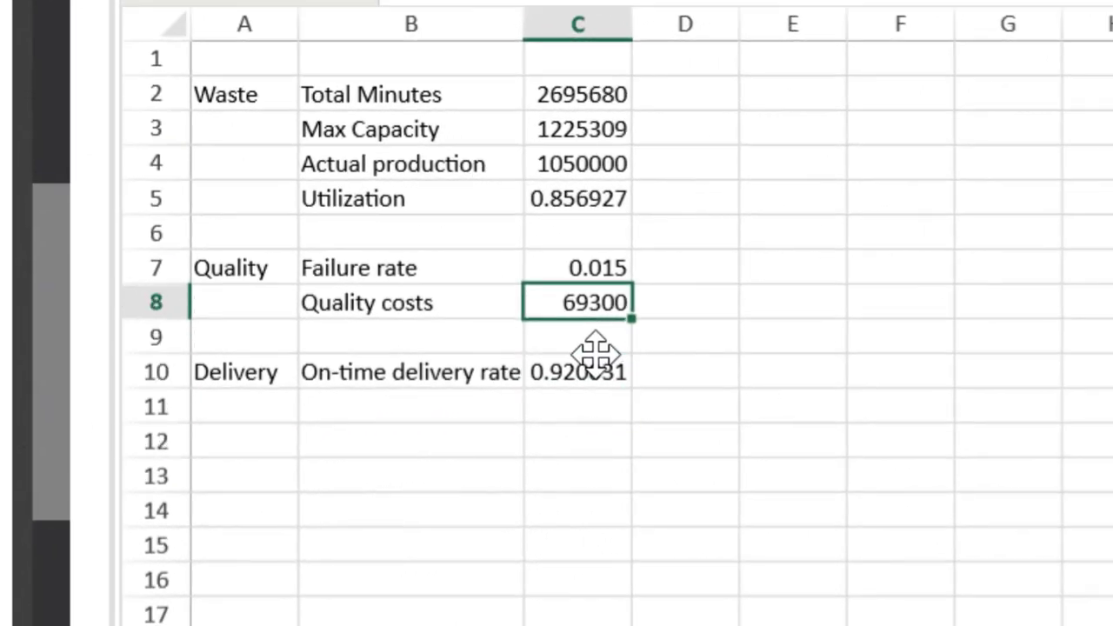
pyautogui.press('Right')
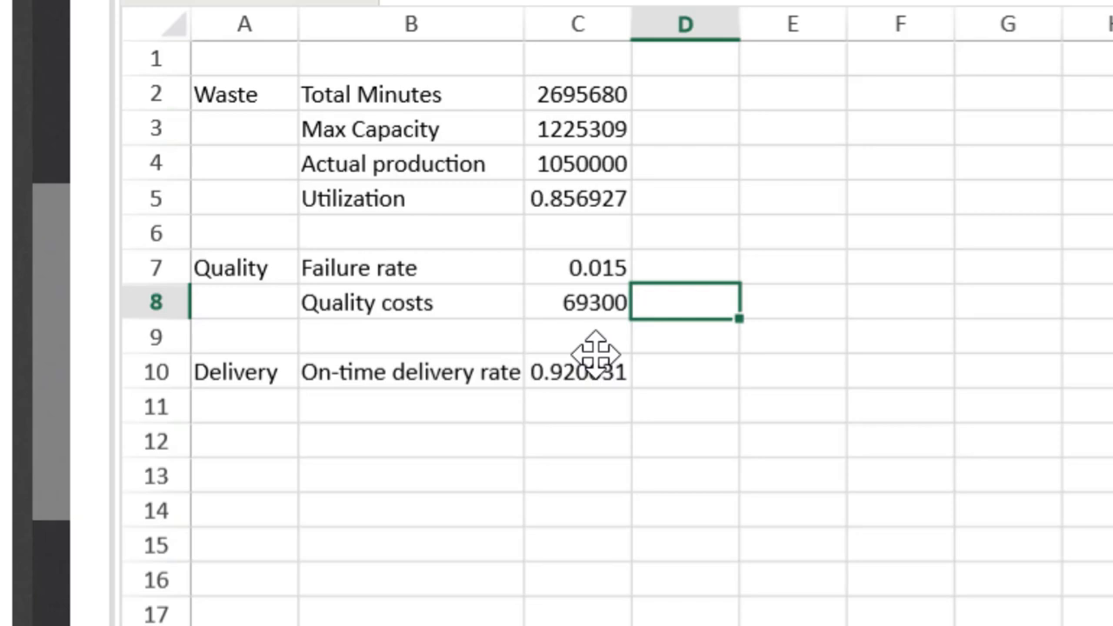
pyautogui.write('Inte')
pyautogui.press('BackSpace')
pyautogui.press('BackSpace')
pyautogui.press('BackSpace')
pyautogui.press('BackSpace')
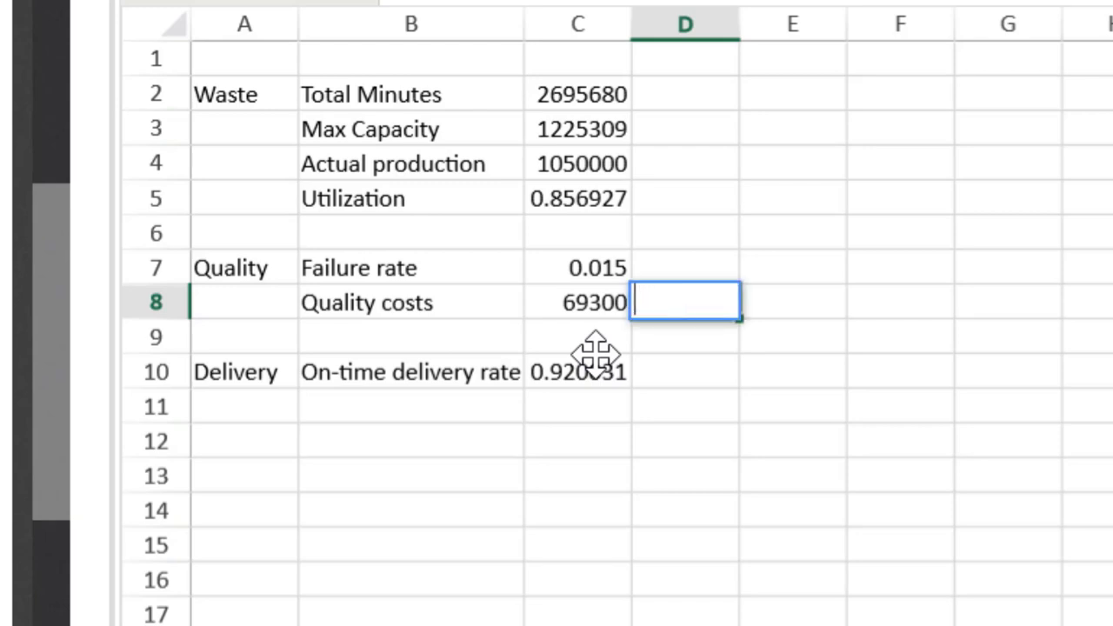
pyautogui.write('(interna')
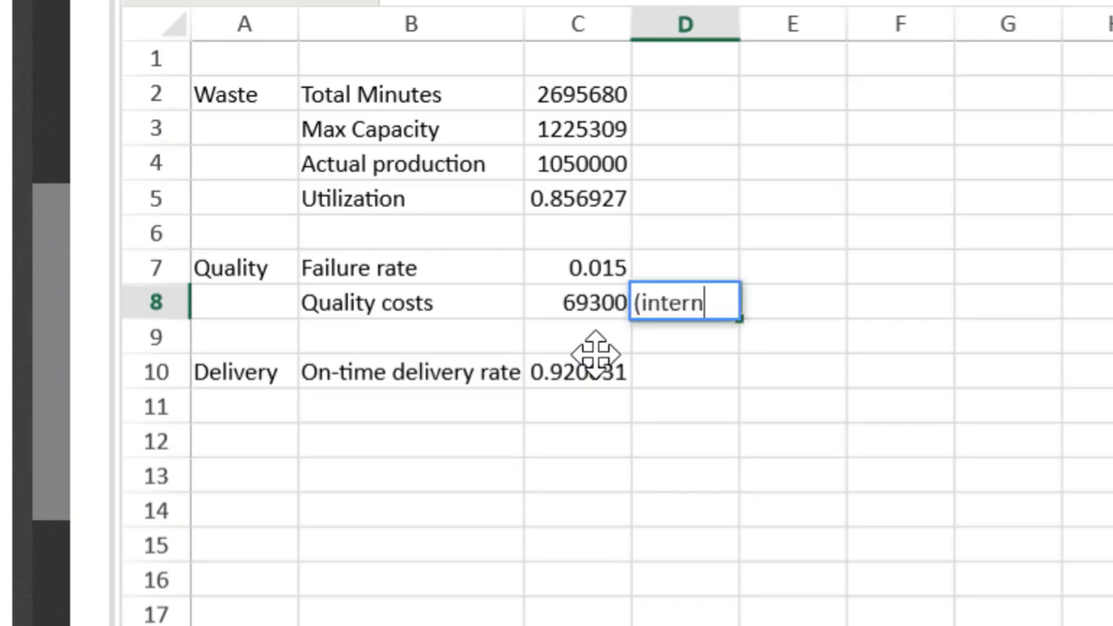
pyautogui.write('l failure)')
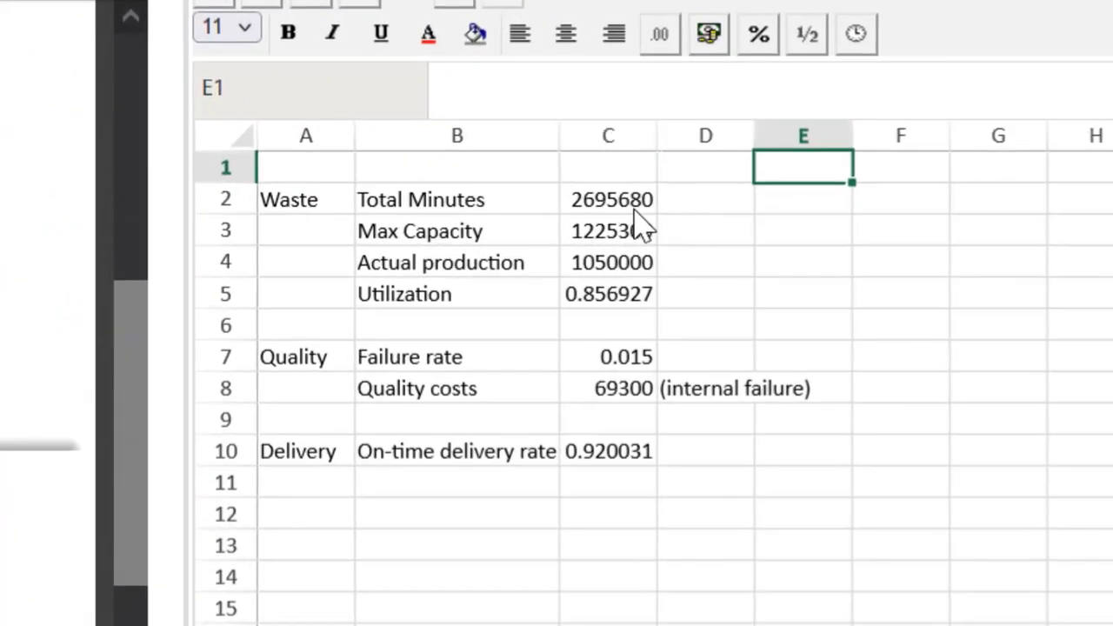
# Step: Apply the #,##0 number format to C2:C4 and auto-fit the width of column C
pyautogui.click(642, 218)
pyautogui.moveTo(624, 212); pyautogui.dragTo(645, 277)
pyautogui.click(675, 49)
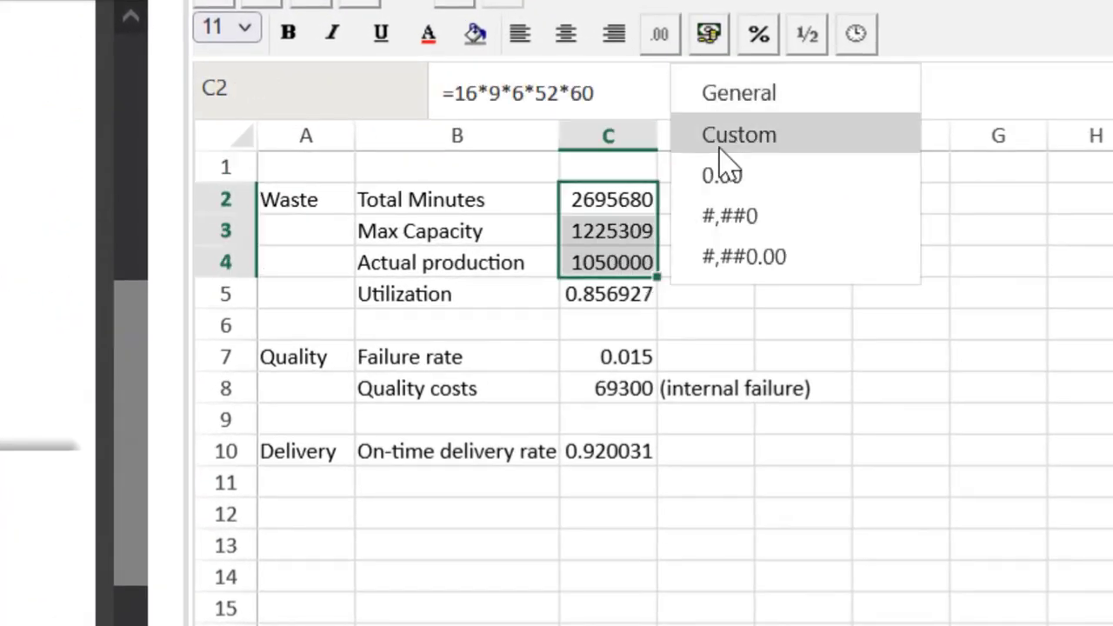
pyautogui.click(731, 222)
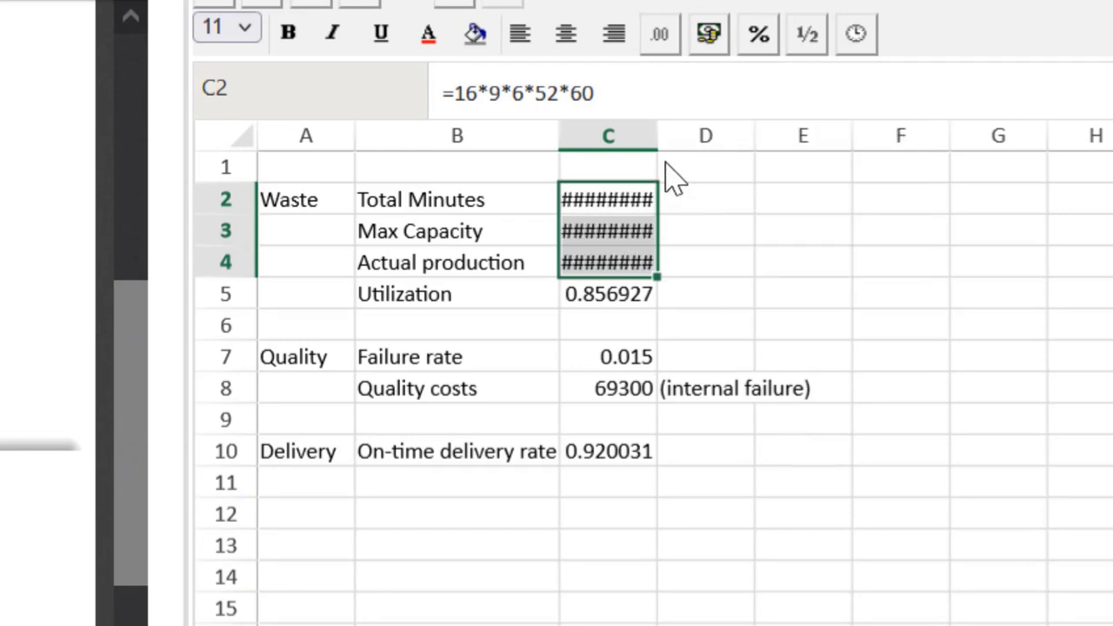
pyautogui.click(664, 42)
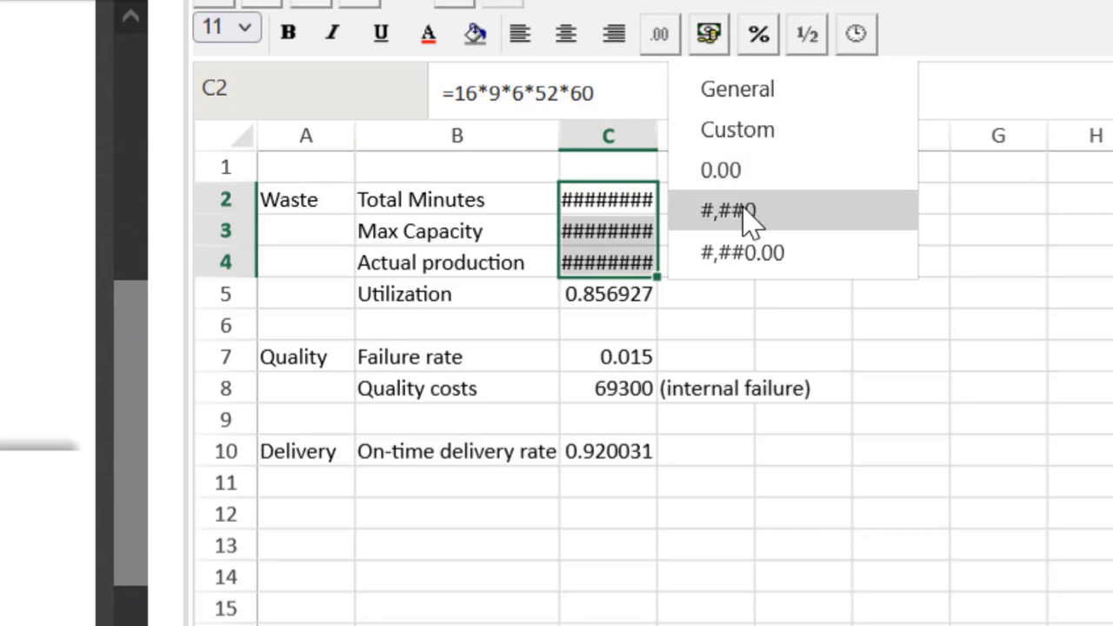
pyautogui.click(649, 167)
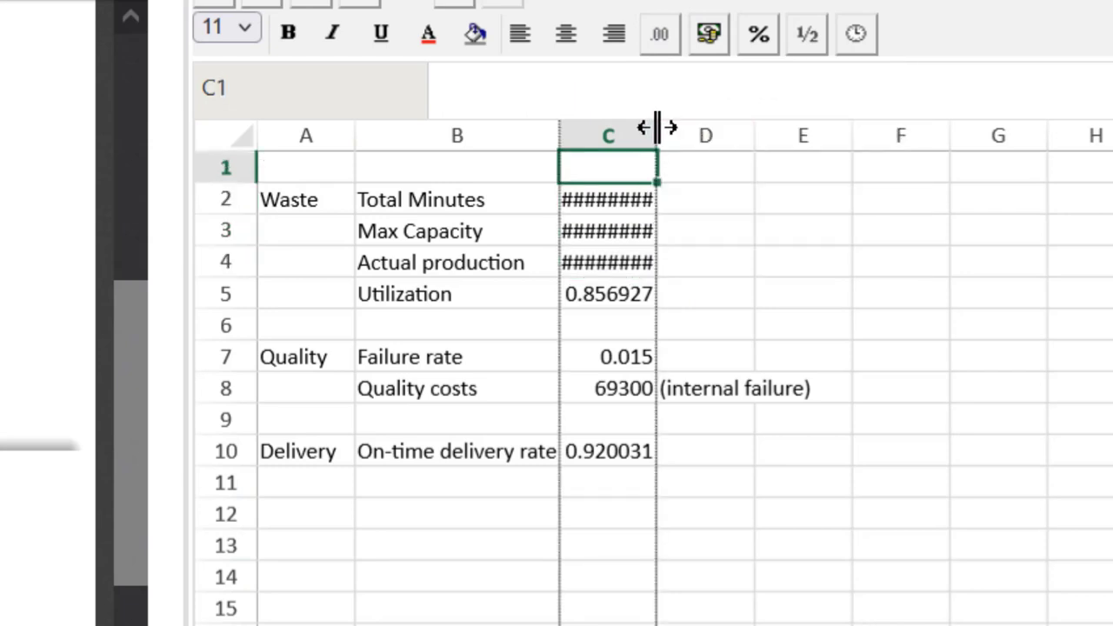
pyautogui.doubleClick(659, 136)
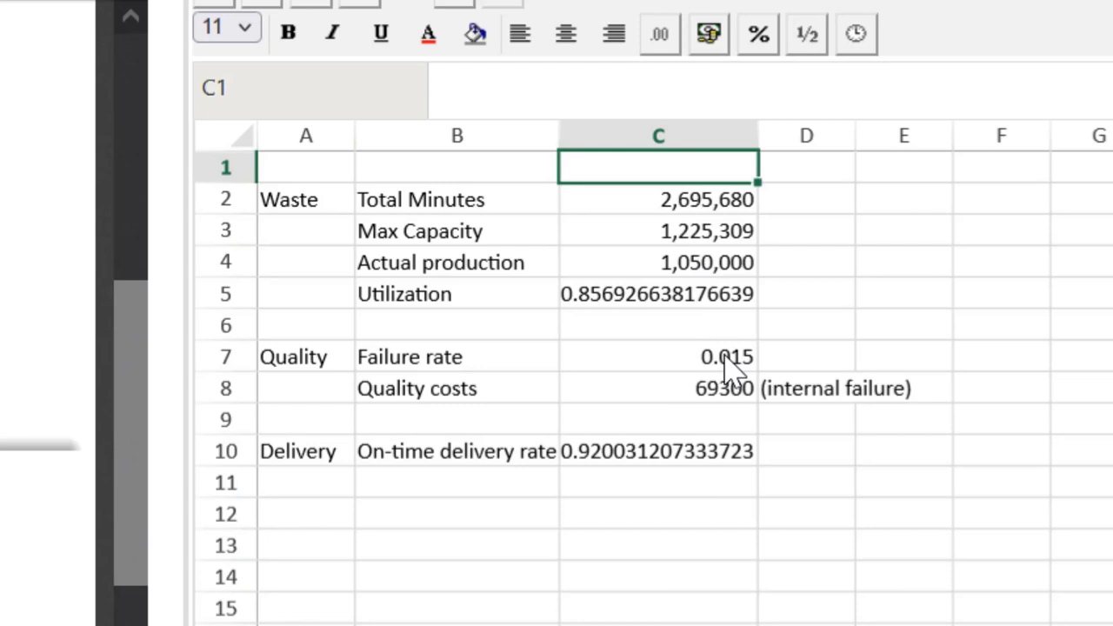
# Step: Format the utilization value in C5 as a percentage with one decimal, 0.0%
pyautogui.click(649, 304)
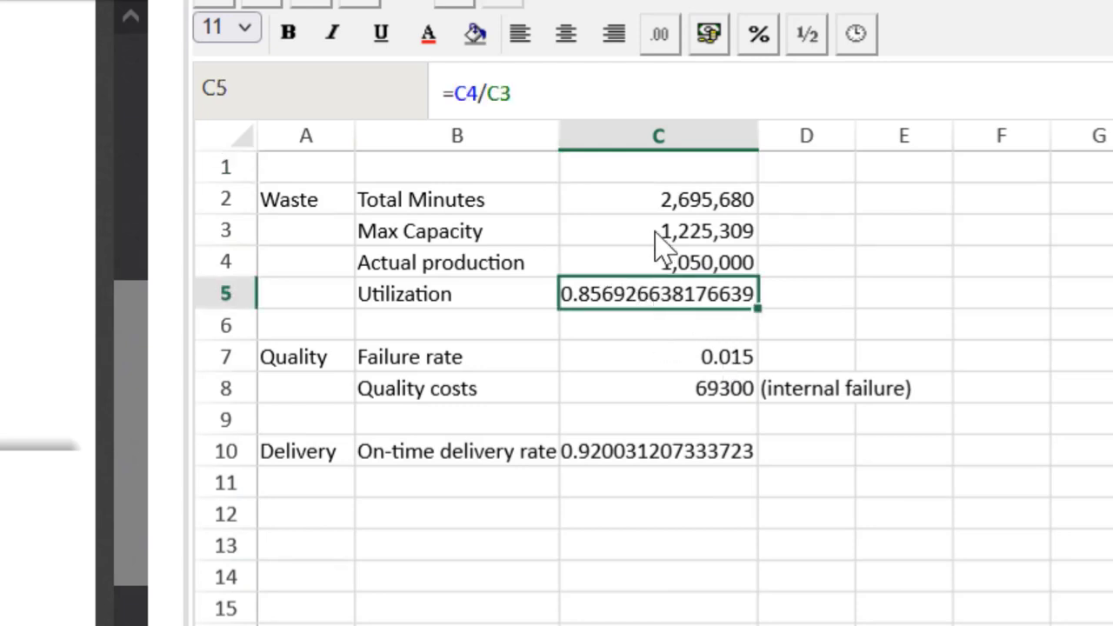
pyautogui.click(755, 44)
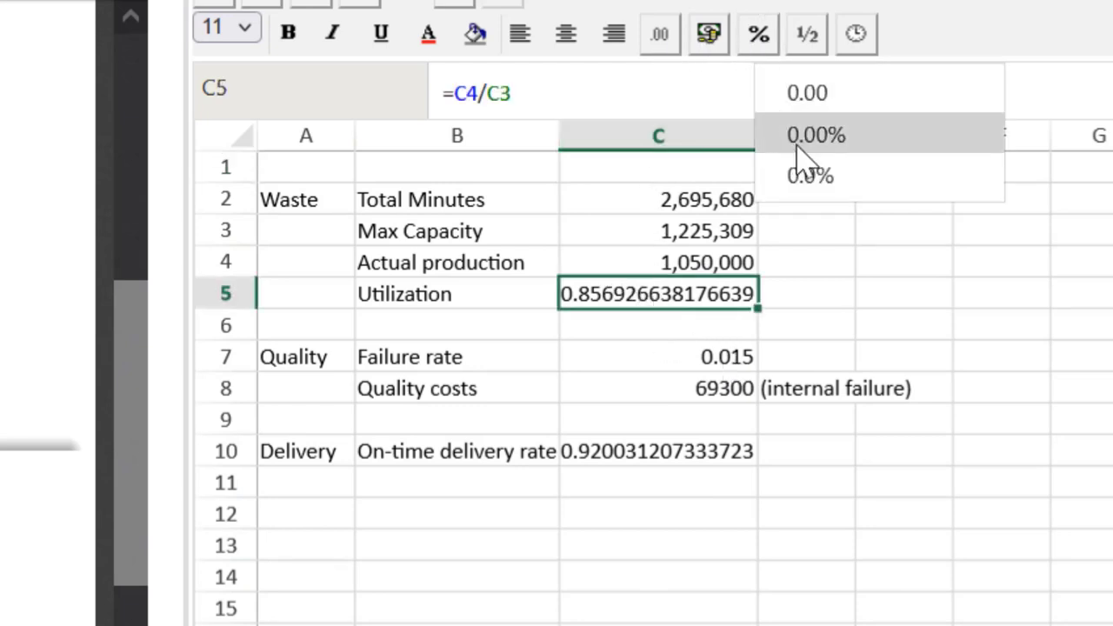
pyautogui.click(791, 178)
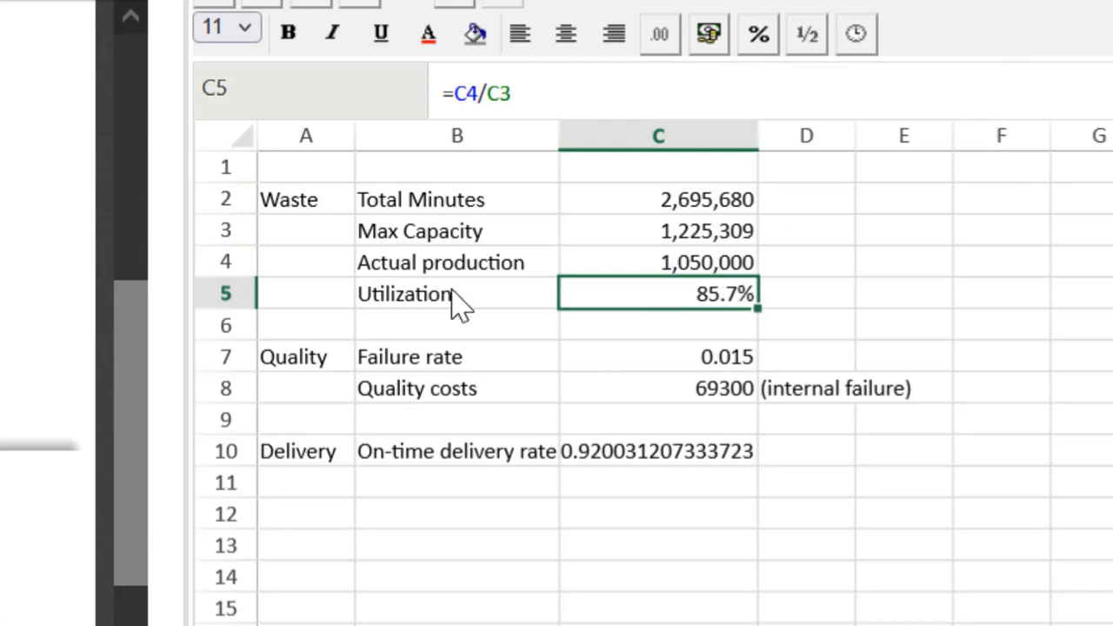
pyautogui.click(687, 457)
pyautogui.click(748, 45)
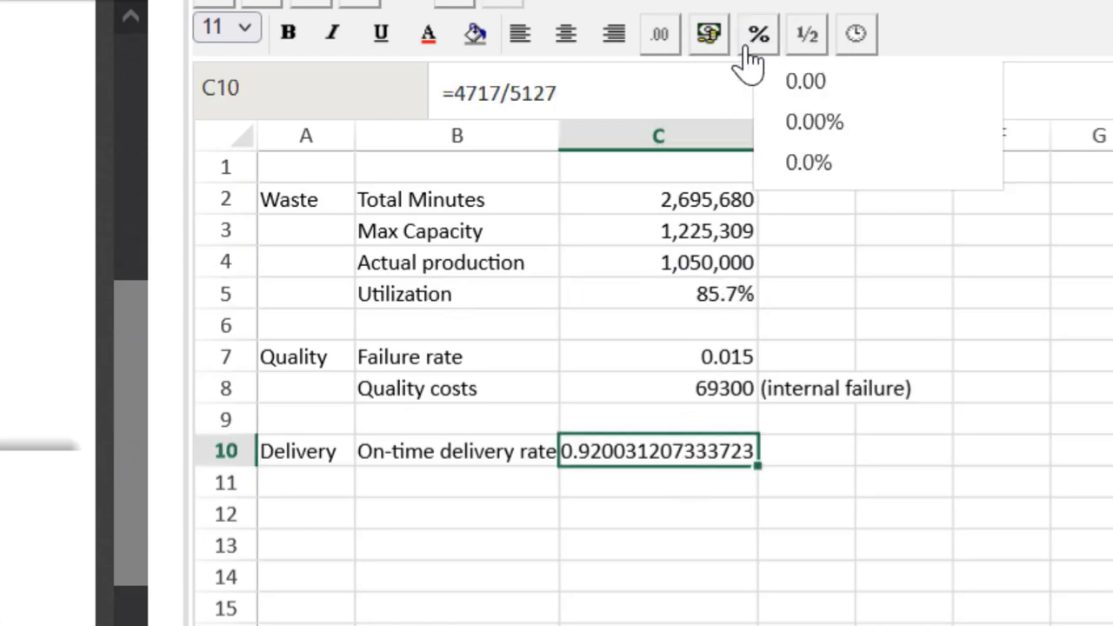
pyautogui.click(787, 495)
# Step: Format the failure rate in C7 as a percentage with one decimal, 0.0%
pyautogui.click(700, 358)
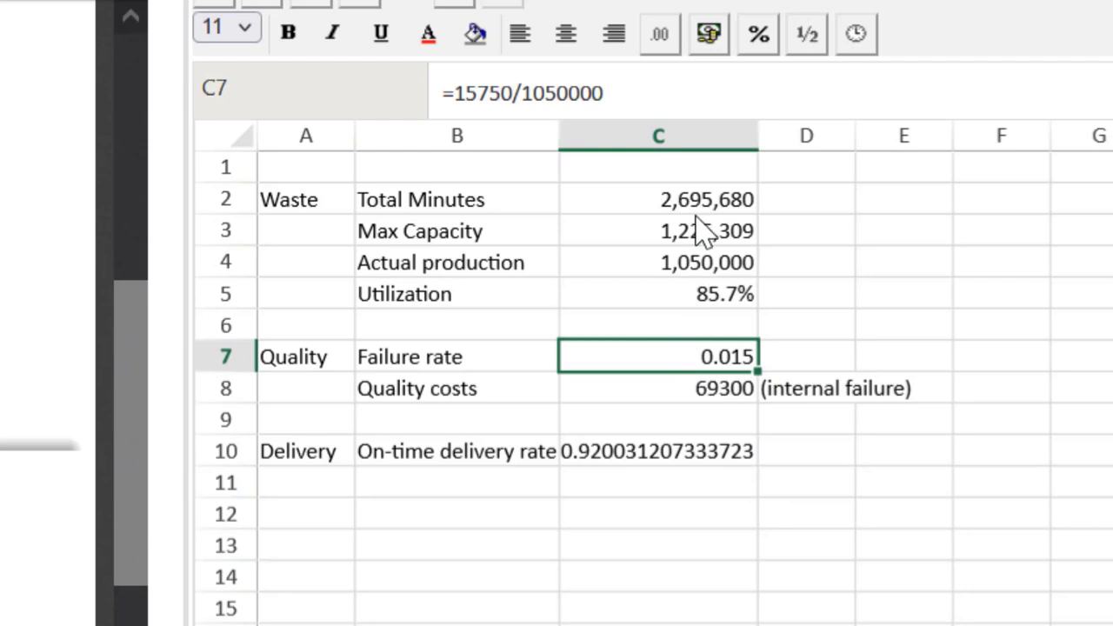
pyautogui.click(759, 37)
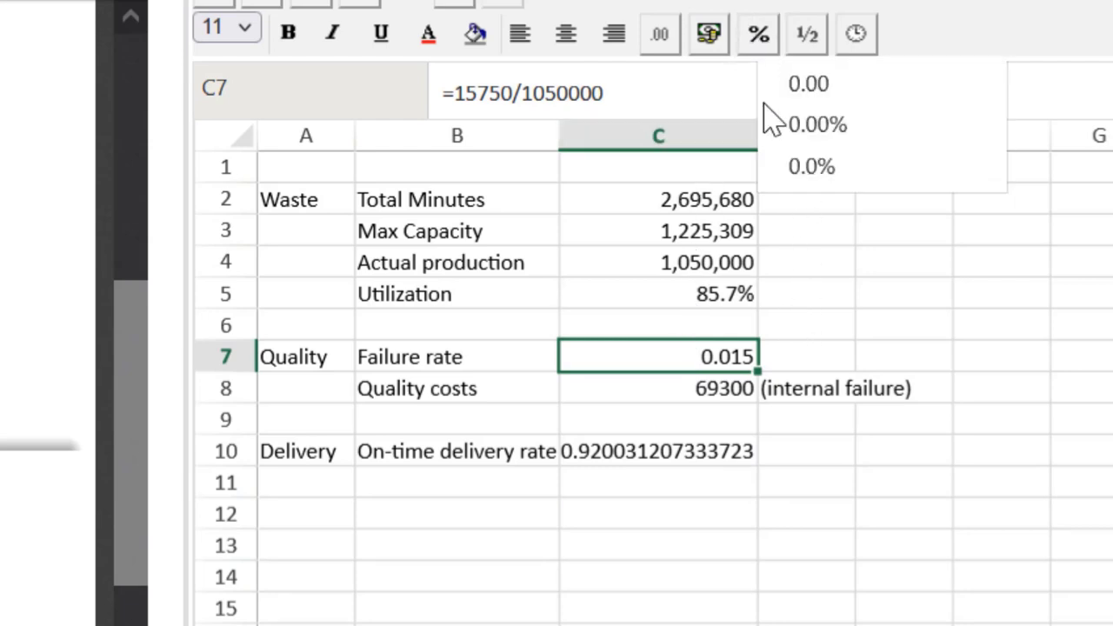
pyautogui.click(802, 178)
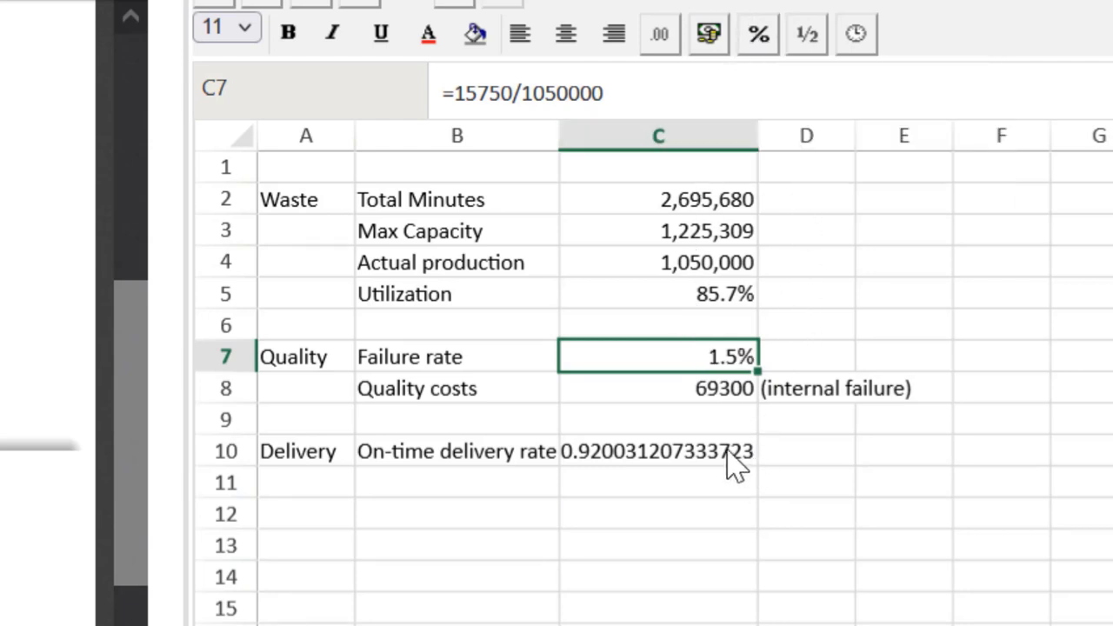
# Step: Format the quality costs value in C8 with the #,##0 number format
pyautogui.click(712, 391)
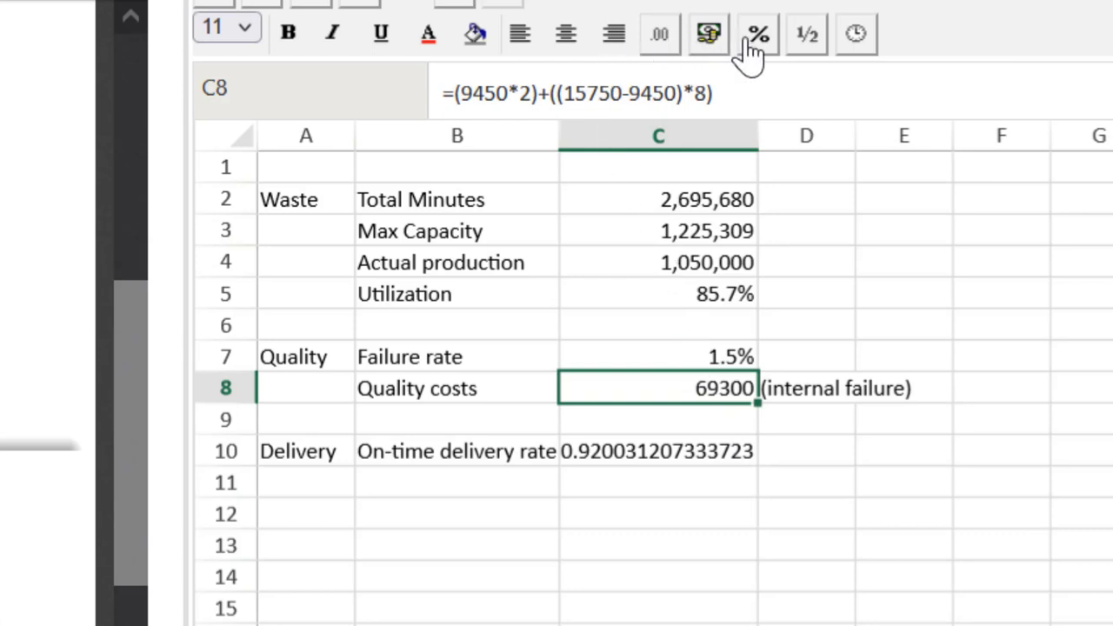
pyautogui.click(661, 44)
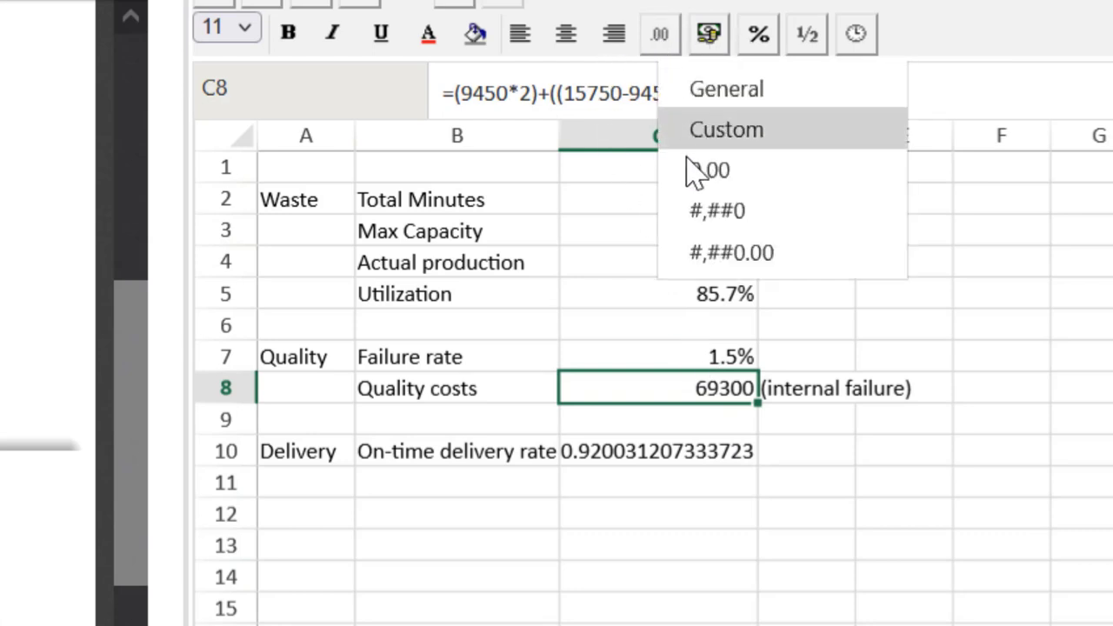
pyautogui.click(710, 216)
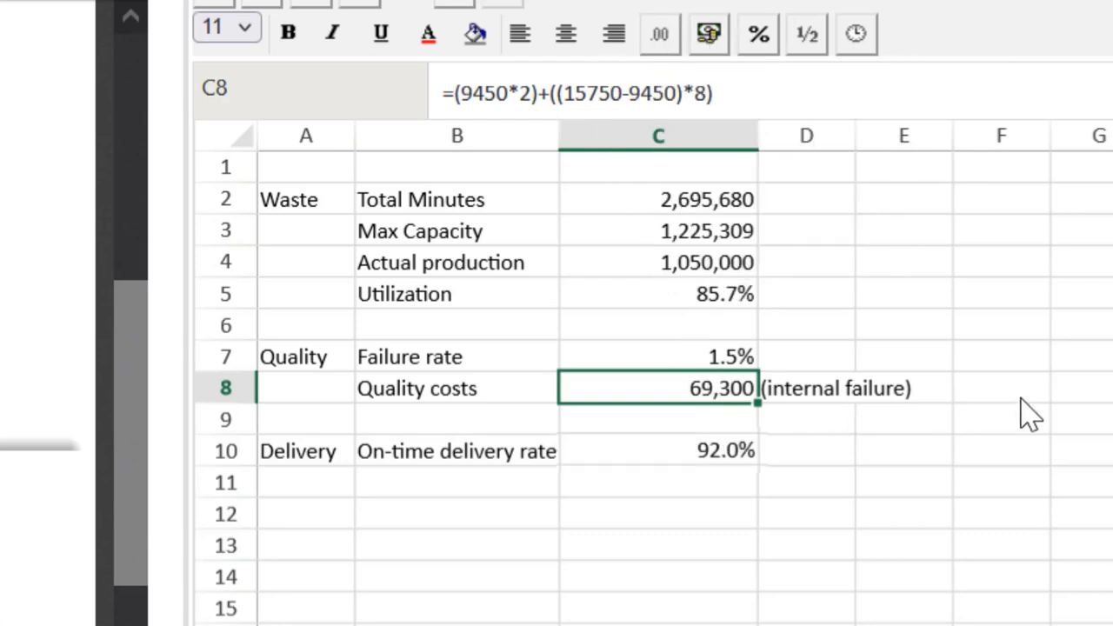
pyautogui.click(1054, 391)
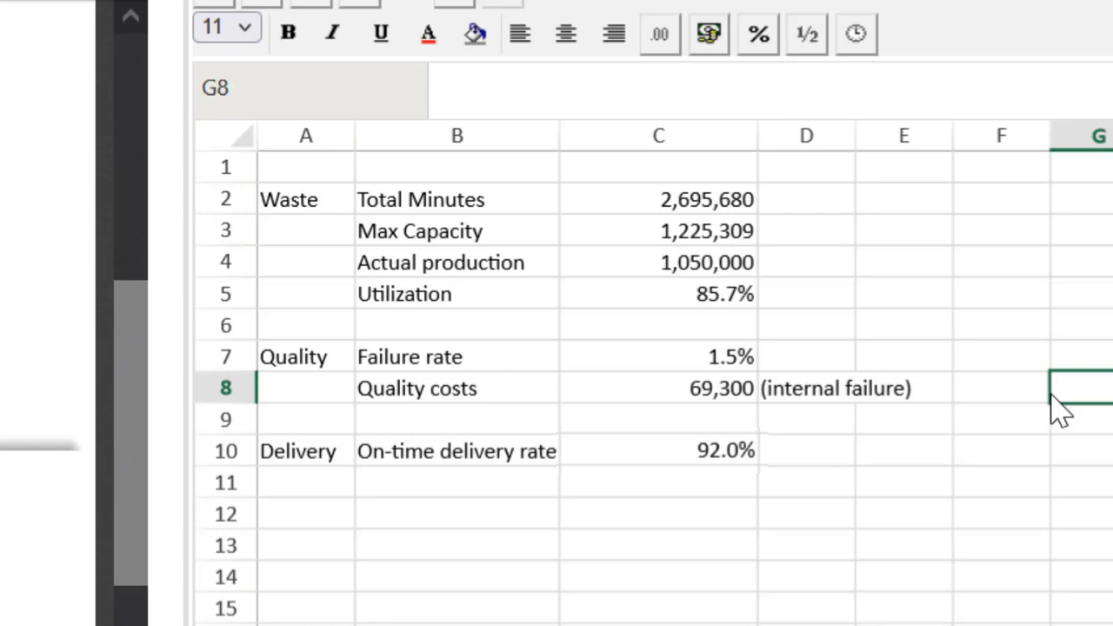
# Step: Enter the title "Appendix" in A1 above the calculations
pyautogui.click(317, 172)
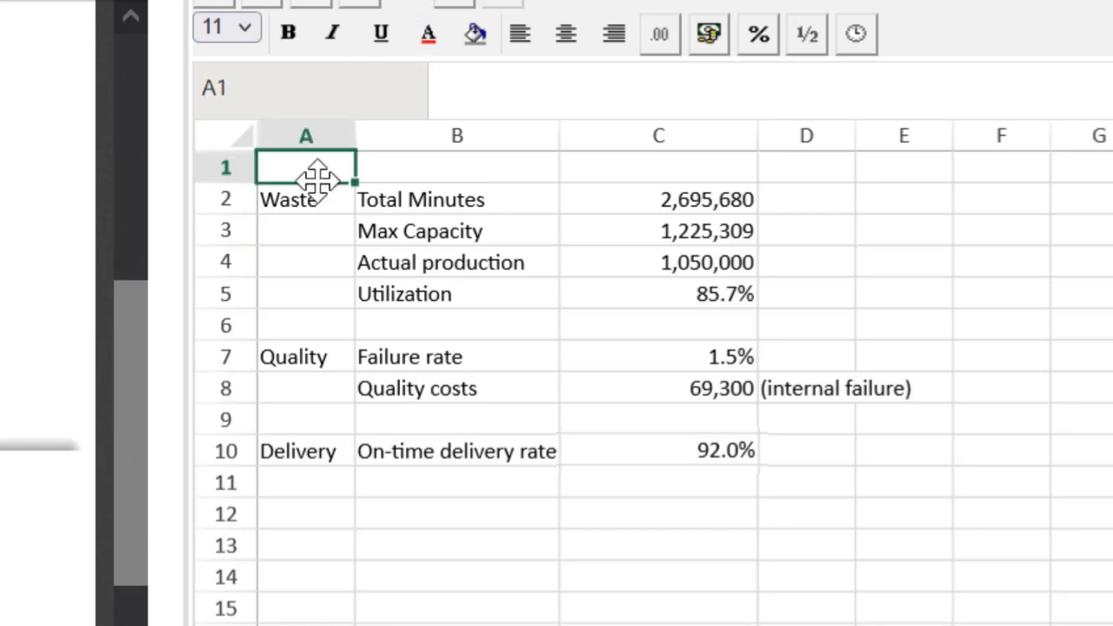
pyautogui.write('Appendix')
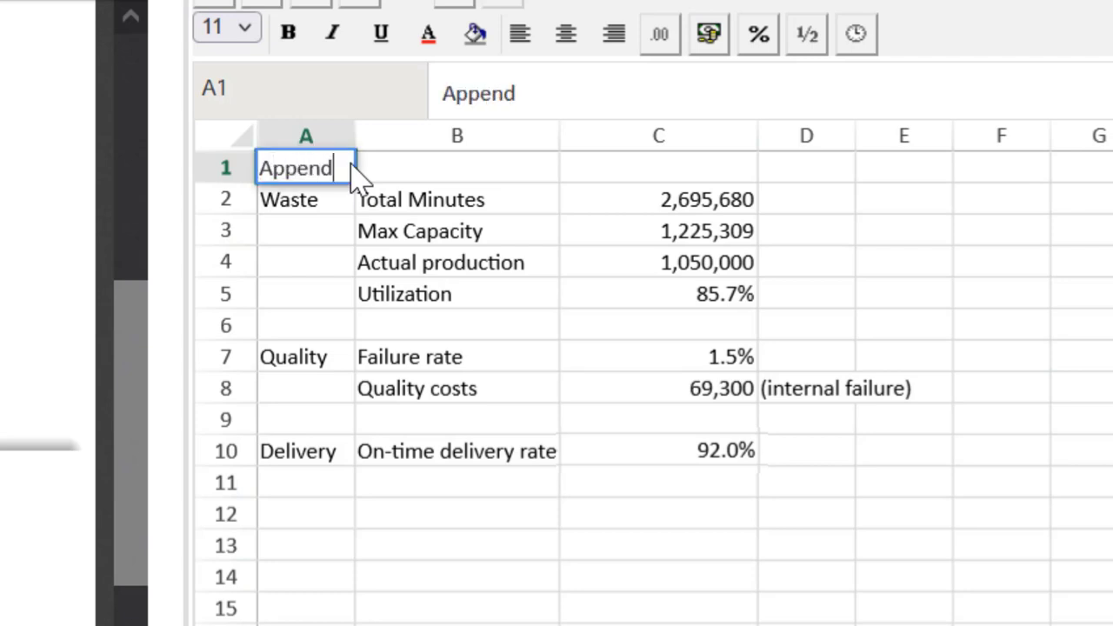
pyautogui.press('Return')
pyautogui.press('Return')
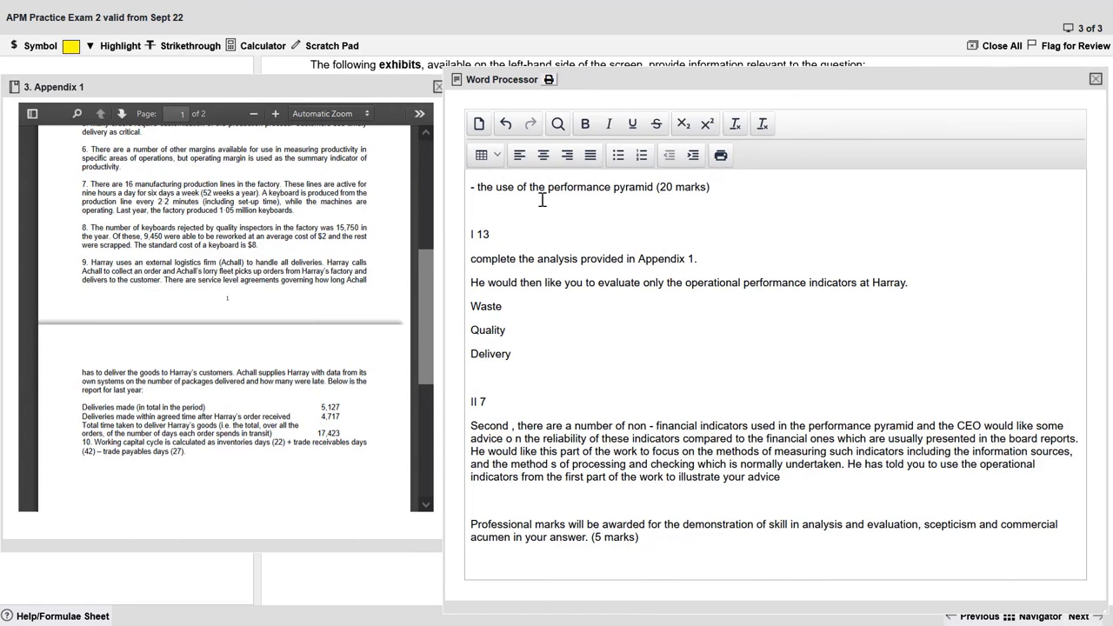
# Step: In the Word Processor, delete the "use of the performance pyramid (20 marks)" line and the two requirement sentences under "I 13"
pyautogui.moveTo(713, 187); pyautogui.dragTo(467, 189)
pyautogui.press('Delete')
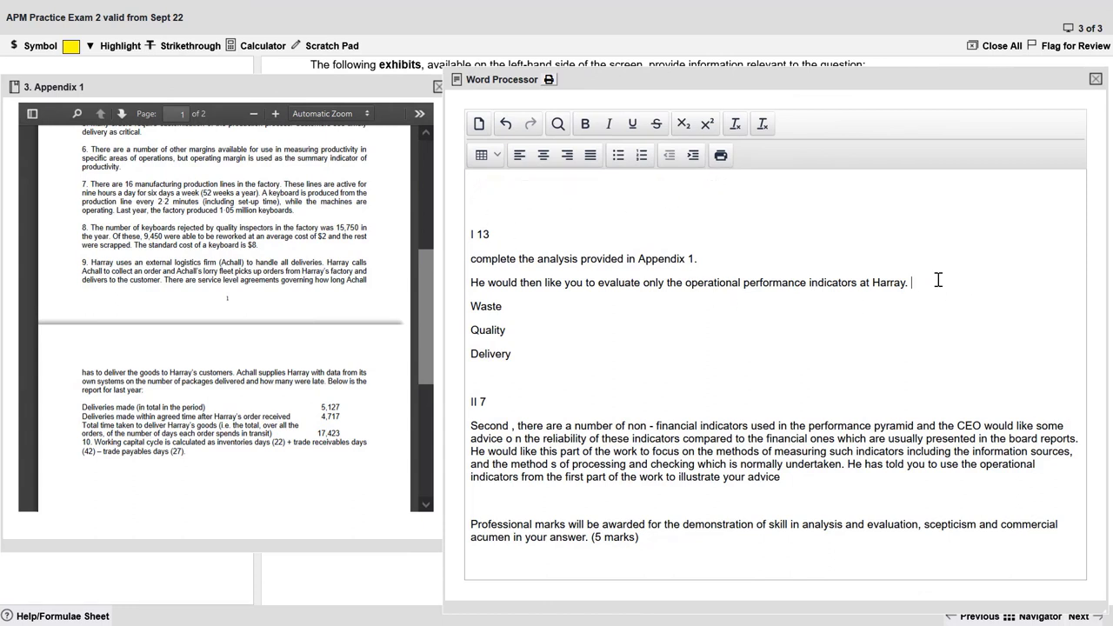
pyautogui.moveTo(925, 279); pyautogui.dragTo(449, 261)
pyautogui.press('Delete')
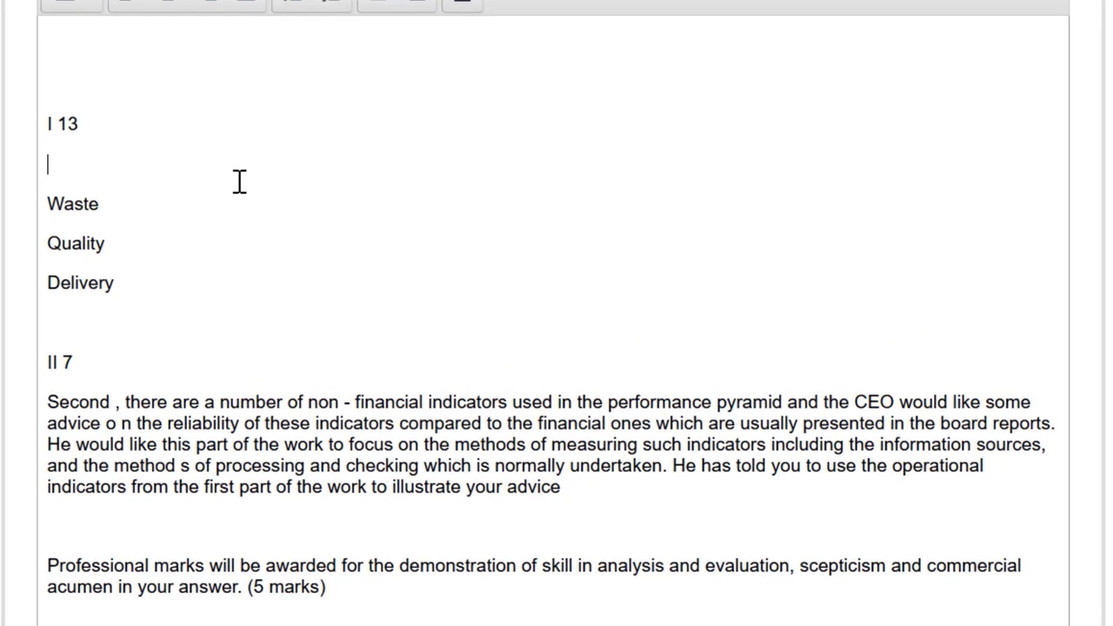
# Step: Under "I 13", add the heading "Harray's Strategic Position" and a paragraph linking the cost leadership vision to margins, customers' strategy and operational metrics
pyautogui.write("Harray's Strategic Position")
pyautogui.press('Return')
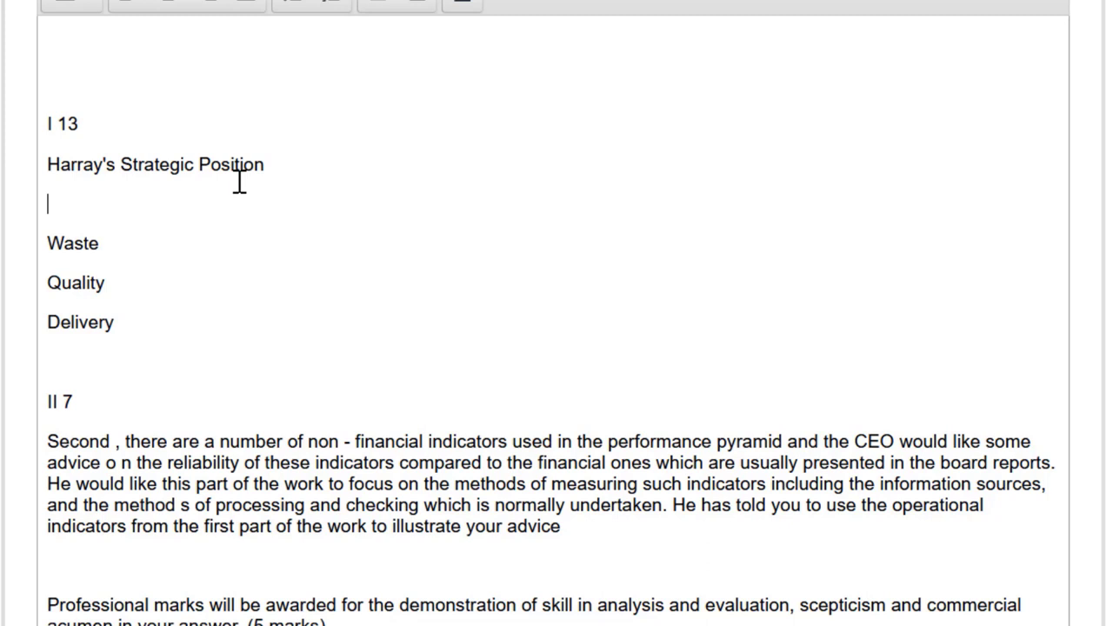
pyautogui.write('Harray has')
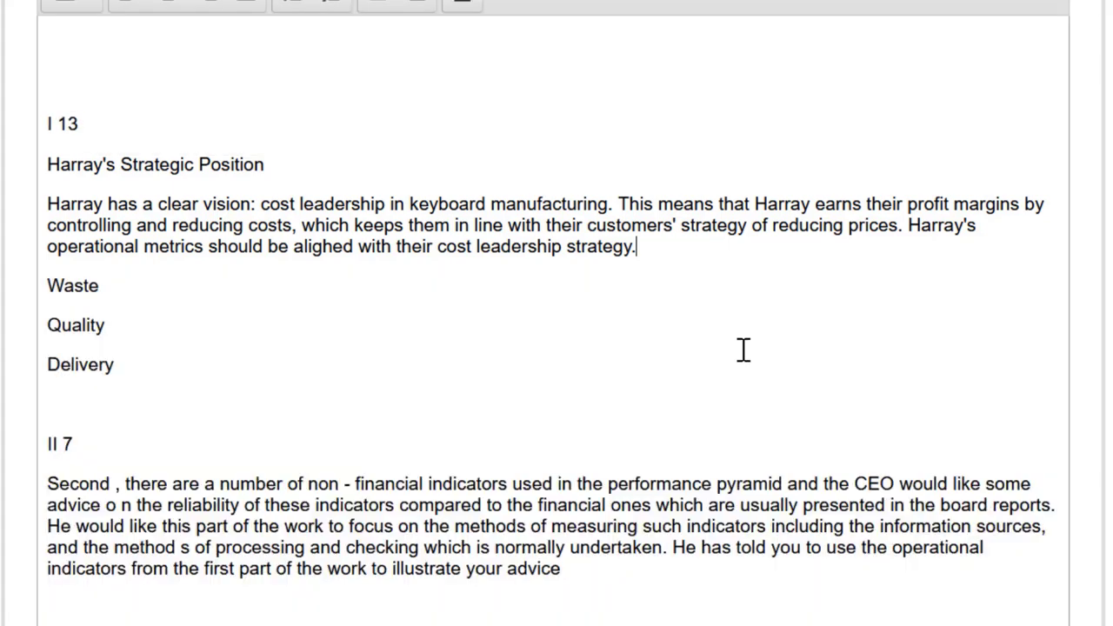
# Step: Add the line "Utilisation of factory hours" beneath the Waste heading
pyautogui.press('Down')
pyautogui.press('Return')
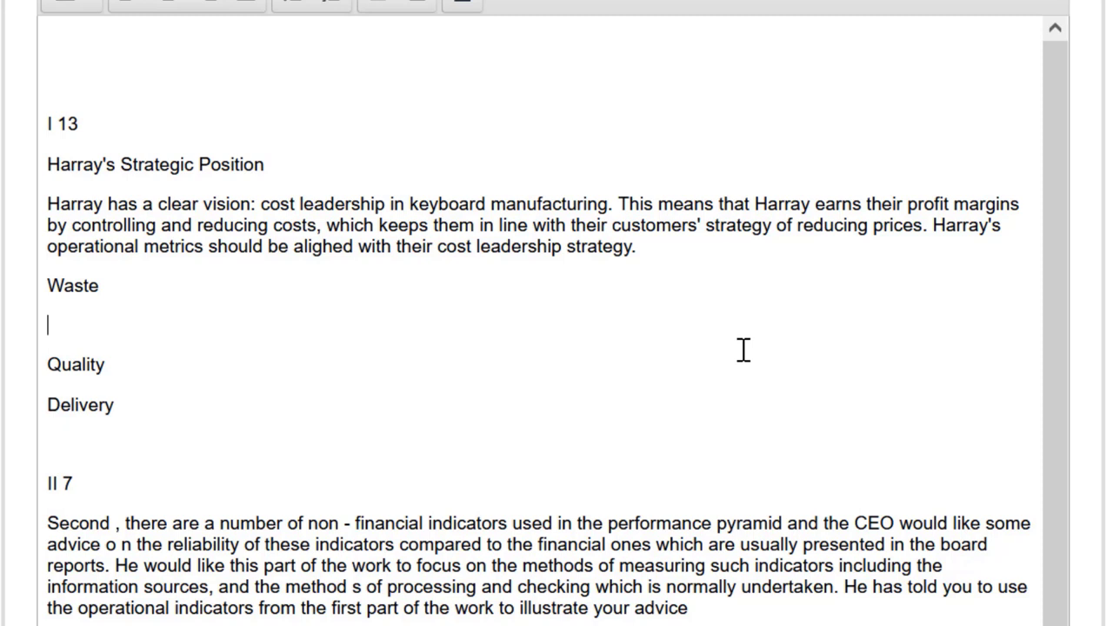
pyautogui.write('Utilisatio')
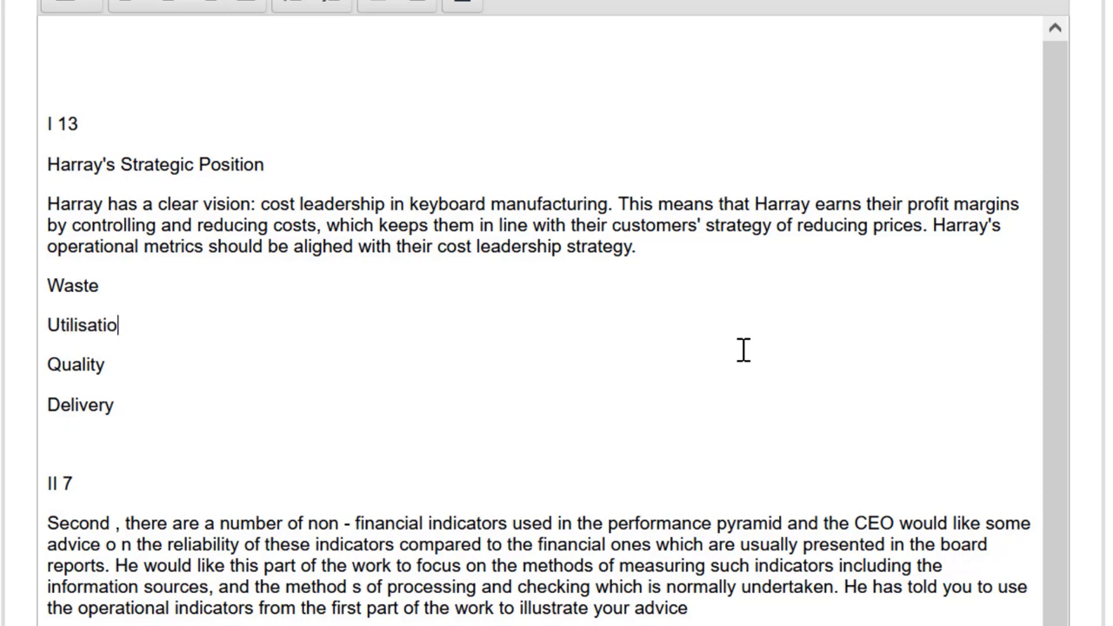
pyautogui.write('n of factory')
pyautogui.write('s')
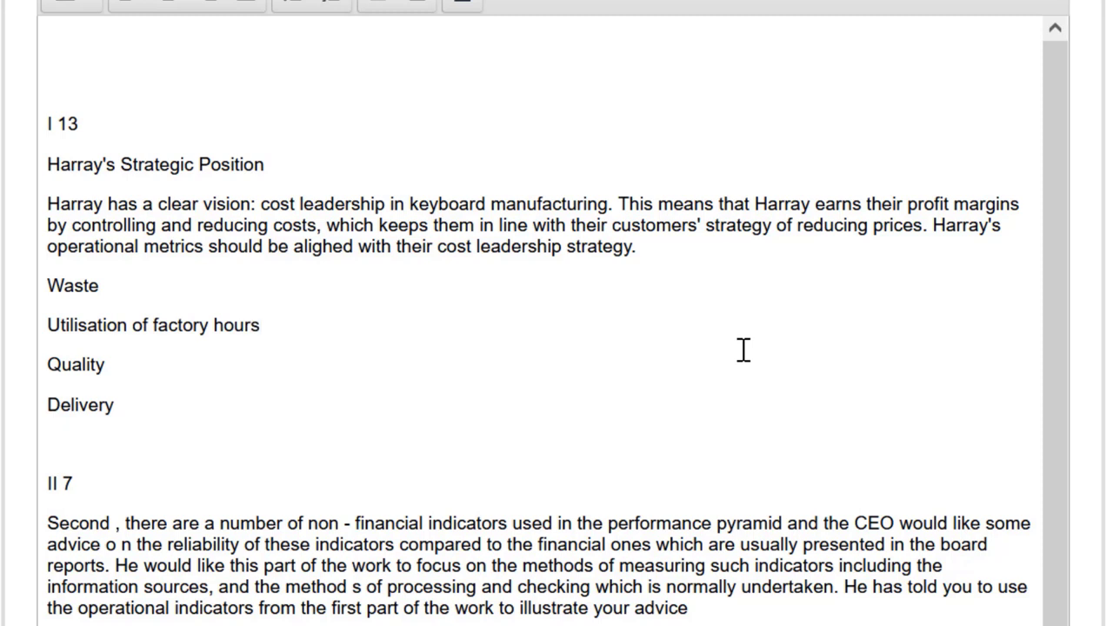
# Step: Add the line "Failure rate" beneath the Quality heading
pyautogui.press('Down')
pyautogui.press('Down')
pyautogui.press('Down')
pyautogui.press('Up')
pyautogui.press('Up')
pyautogui.press('Return')
pyautogui.write('Failure rate')
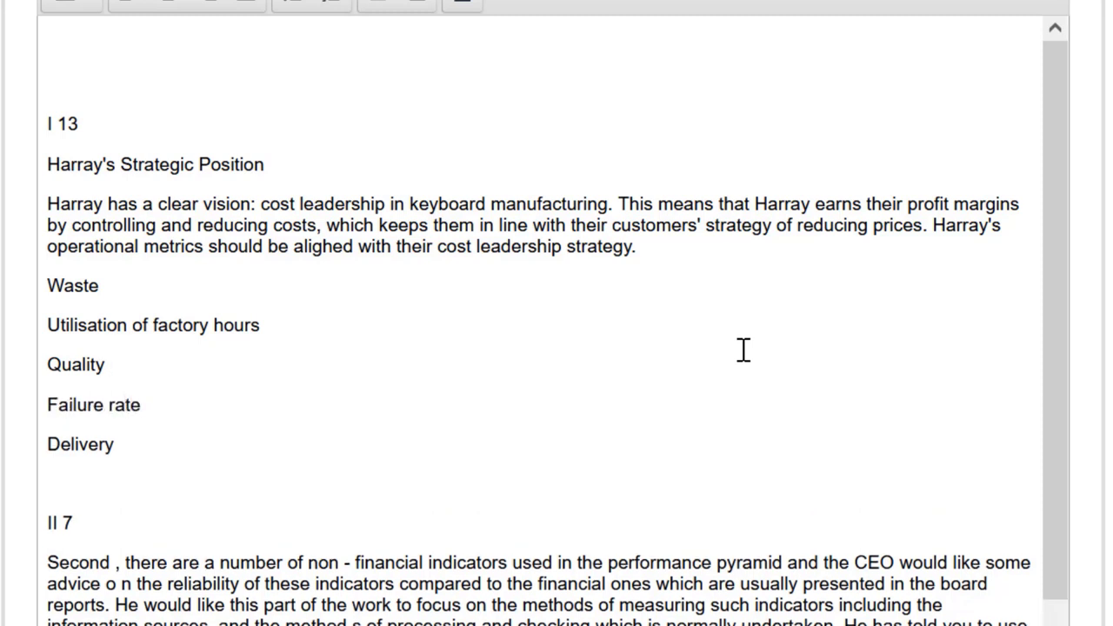
# Step: Add "Internal failure costs" below the failure rate line and "Ontime Delivery Rate" beneath the Delivery heading
pyautogui.press('Return')
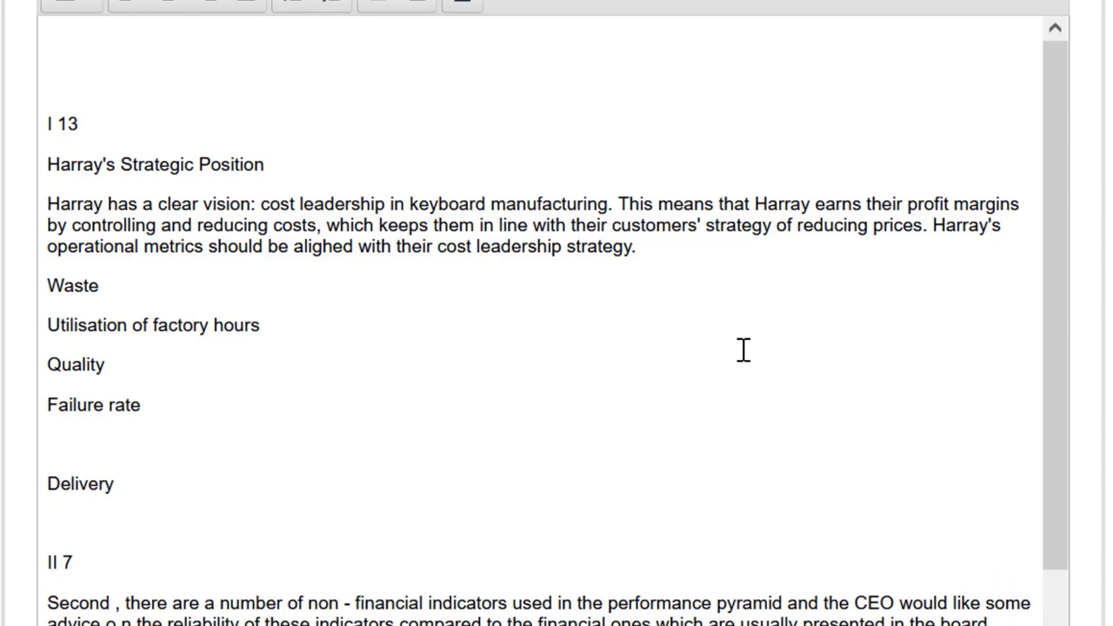
pyautogui.write('Internal')
pyautogui.press('BackSpace')
pyautogui.press('BackSpace')
pyautogui.write('nal failure costs')
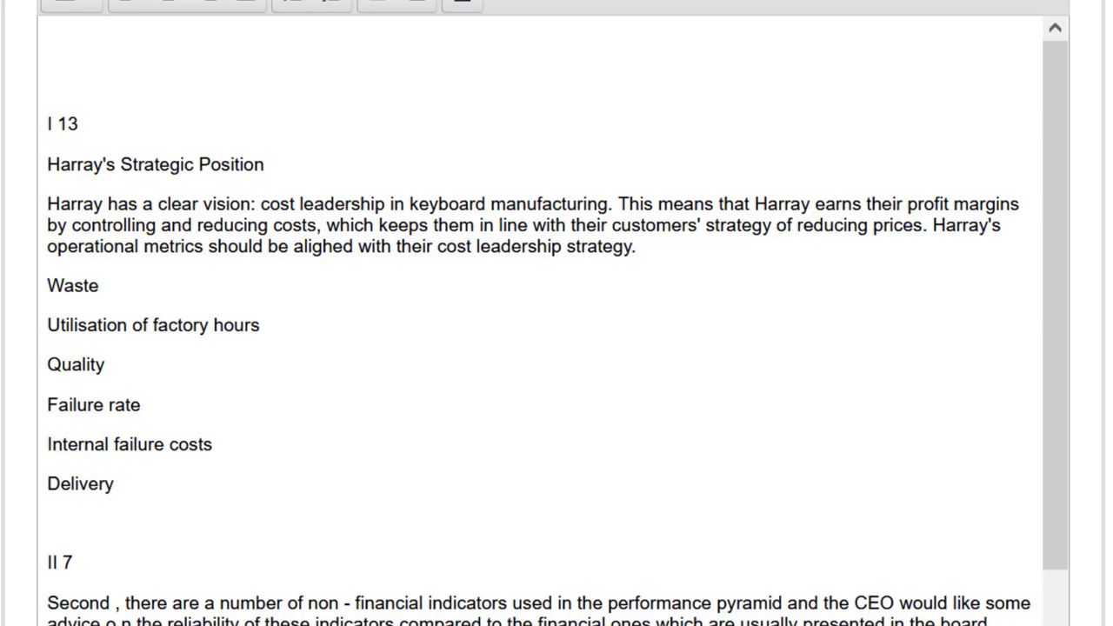
pyautogui.write('Ontime Delivery')
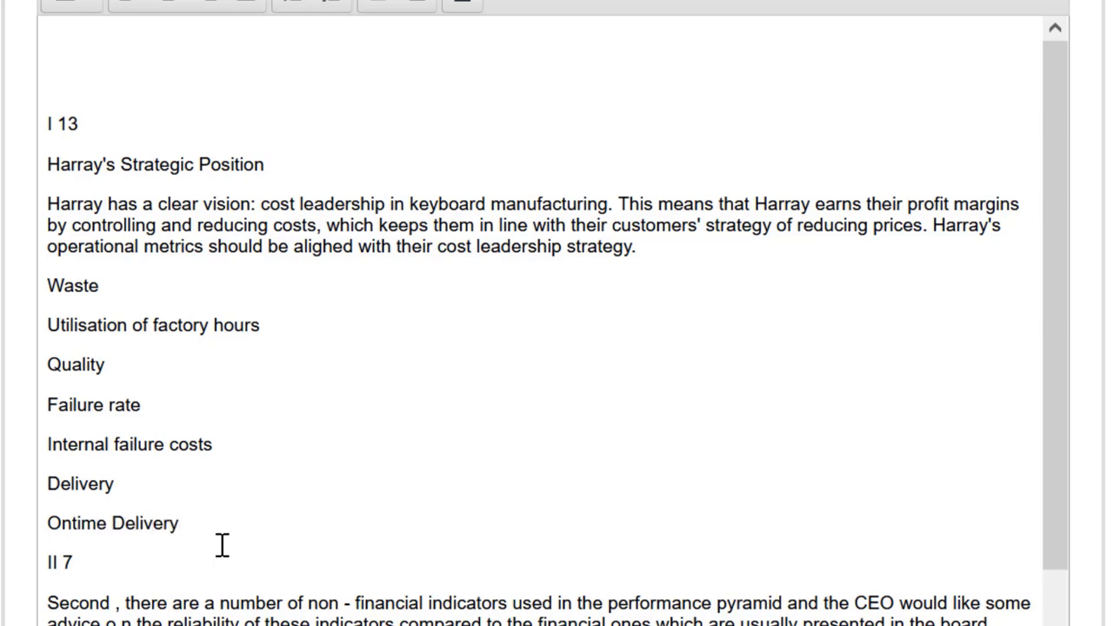
pyautogui.write(' Rate')
# Step: Underline the headings "Harray's Strategic Position", "Waste", "Quality" and "Delivery"
pyautogui.moveTo(288, 175); pyautogui.dragTo(54, 157)
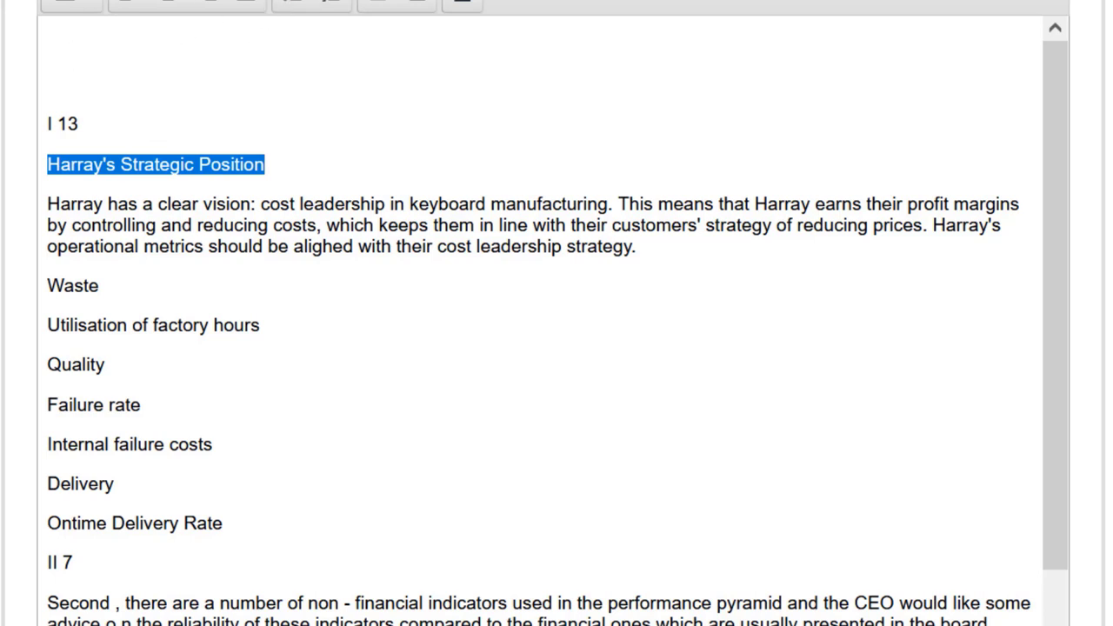
pyautogui.click(248, 5)
pyautogui.click(251, 293)
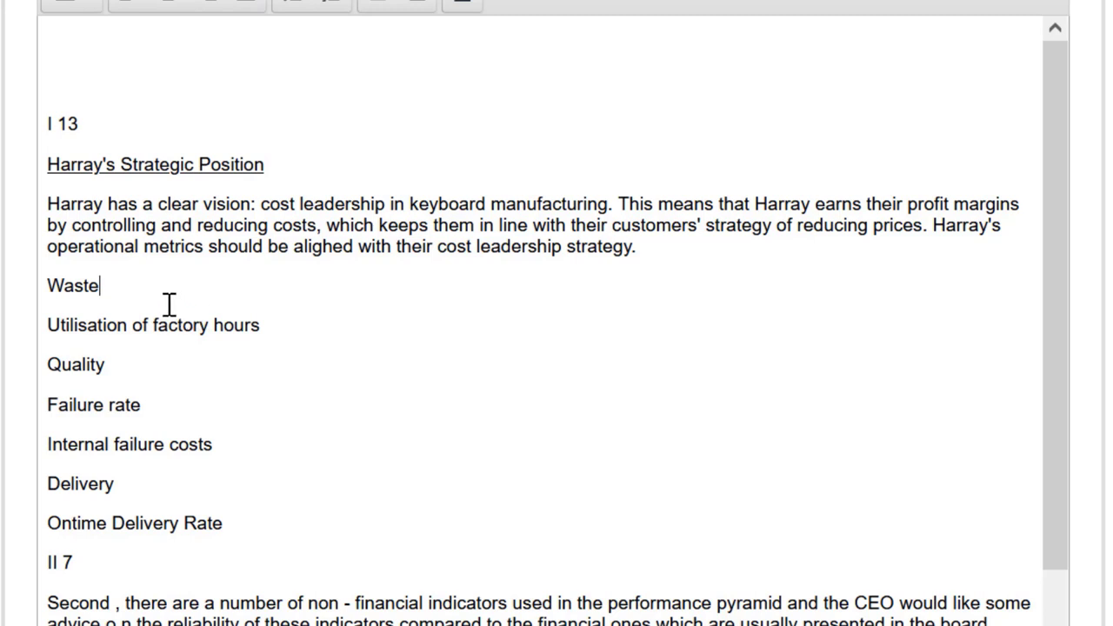
pyautogui.moveTo(101, 288); pyautogui.dragTo(48, 288)
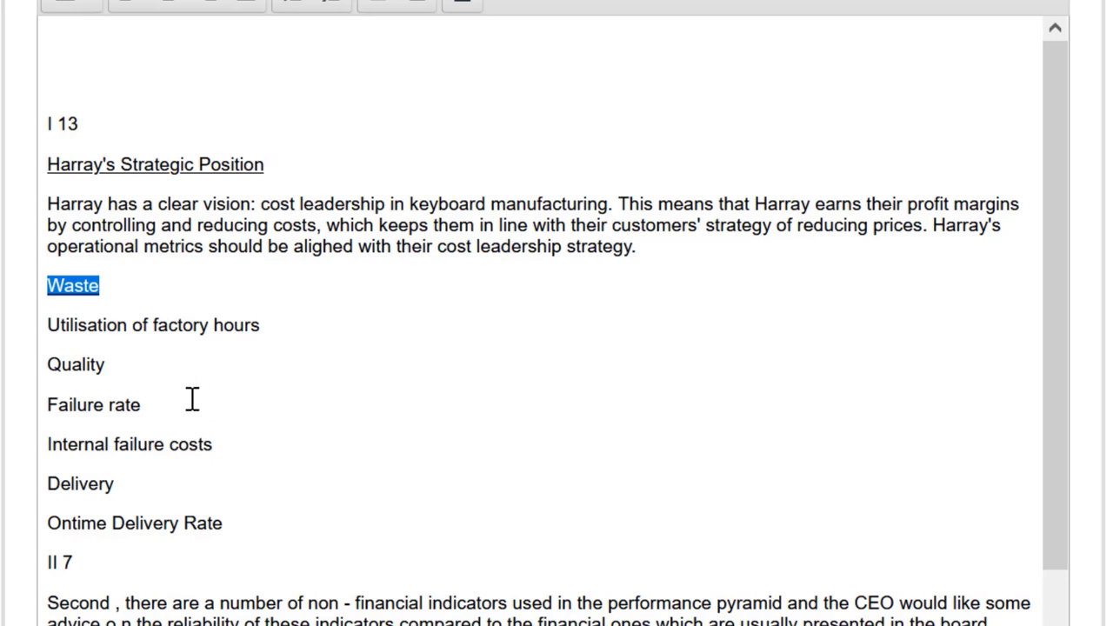
pyautogui.moveTo(161, 361); pyautogui.dragTo(25, 373)
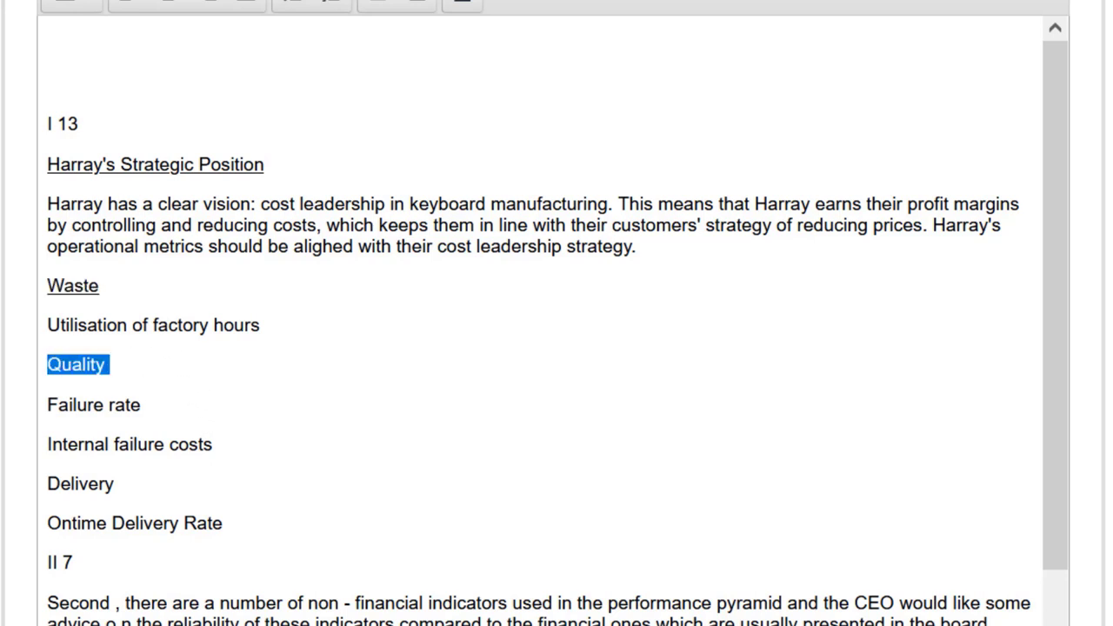
pyautogui.hotkey('ctrl', 'u')
pyautogui.click(182, 496)
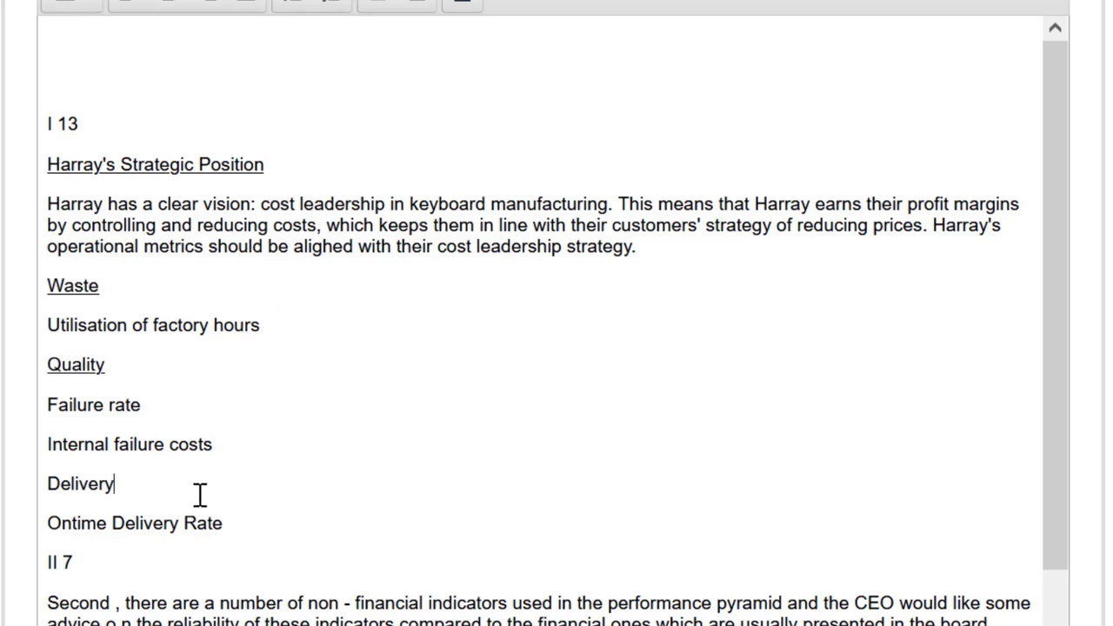
pyautogui.keyDown('shift'); pyautogui.click(35, 500); pyautogui.keyUp('shift')
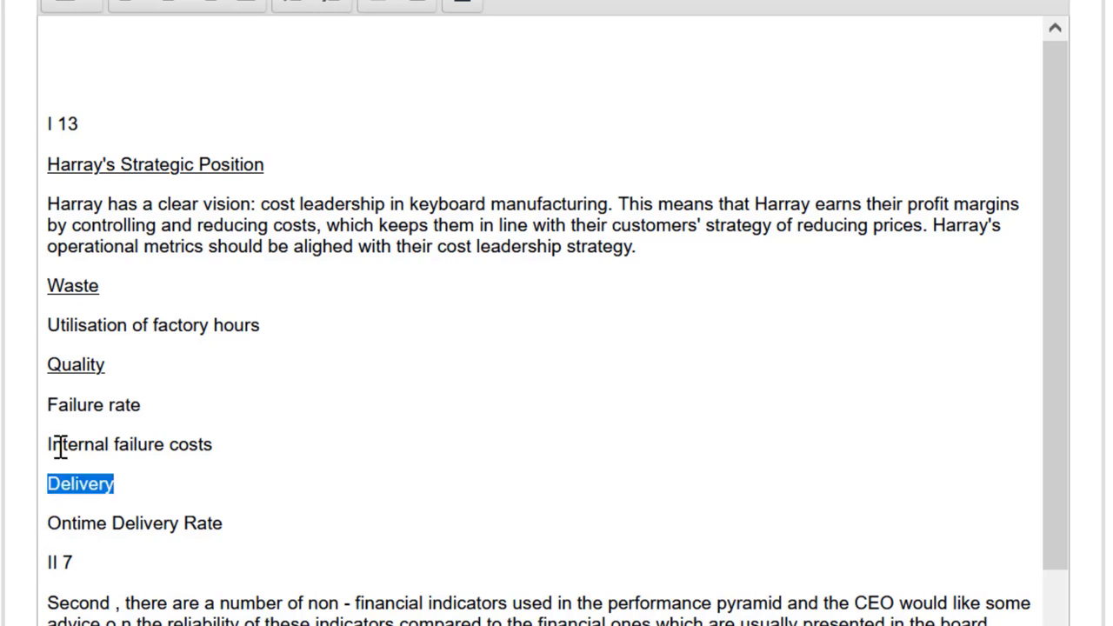
pyautogui.hotkey('ctrl', 'u')
pyautogui.click(514, 296)
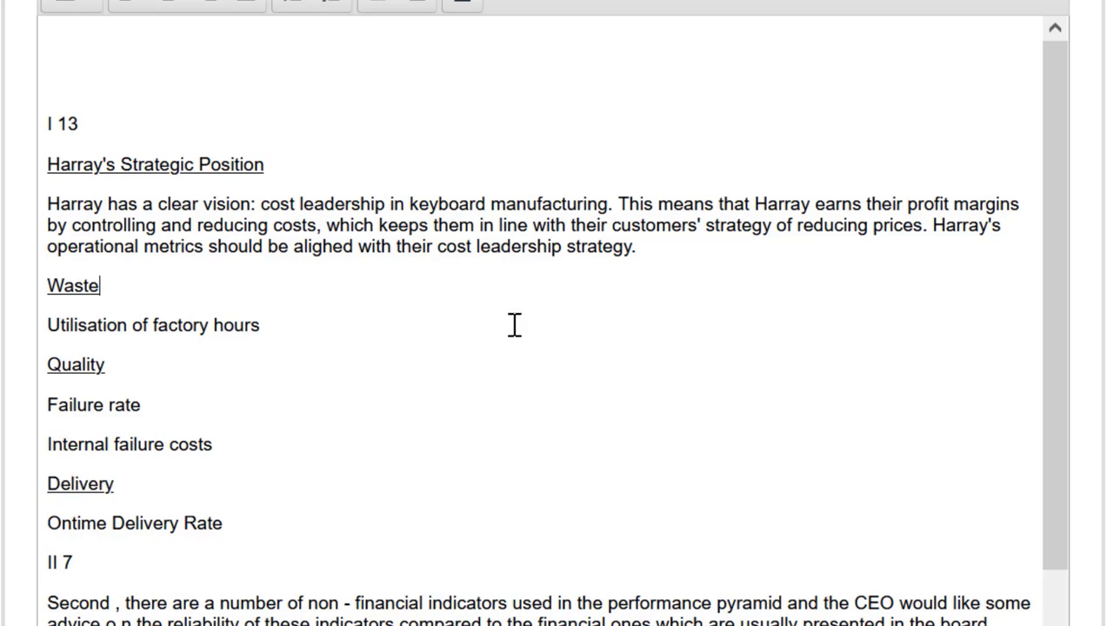
# Step: Add the value 1.9% to the "Utilisation of factory hours" line
pyautogui.click(322, 339)
pyautogui.write('1.')
pyautogui.write('8')
pyautogui.press('BackSpace')
pyautogui.write('(')
pyautogui.press('BackSpace')
pyautogui.write('9%')
# Step: Add 1.5% to the "Failure rate" line and $69,300 to the "Internal failure costs" line
pyautogui.press('Down')
pyautogui.press('Down')
pyautogui.write('1.5%')
pyautogui.press('Down')
pyautogui.press('Right')
pyautogui.press('Right')
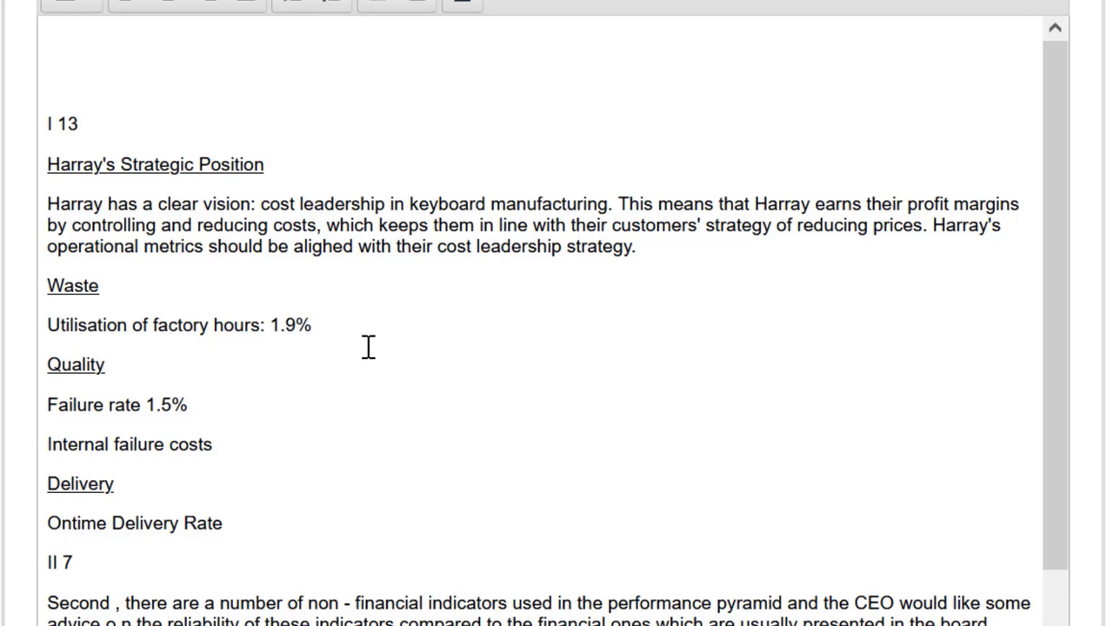
pyautogui.write('$69,300')
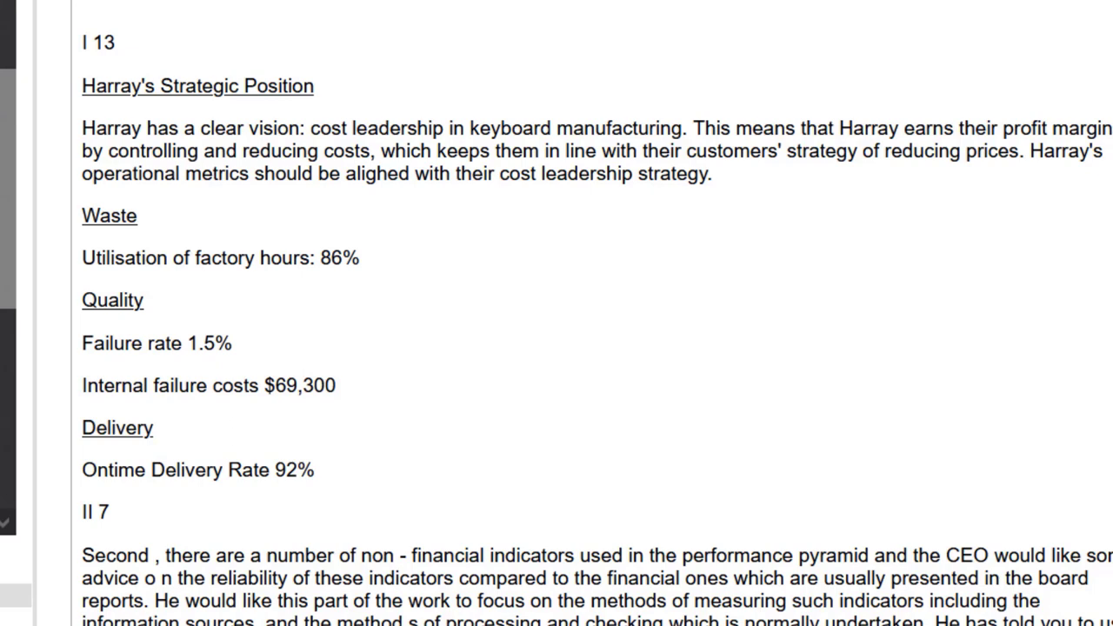
# Step: Beneath the Waste heading, insert a sentence saying measuring waste is important to increase efficiency and improve Harray's cost-per-unit
pyautogui.click(215, 231)
pyautogui.press('Return')
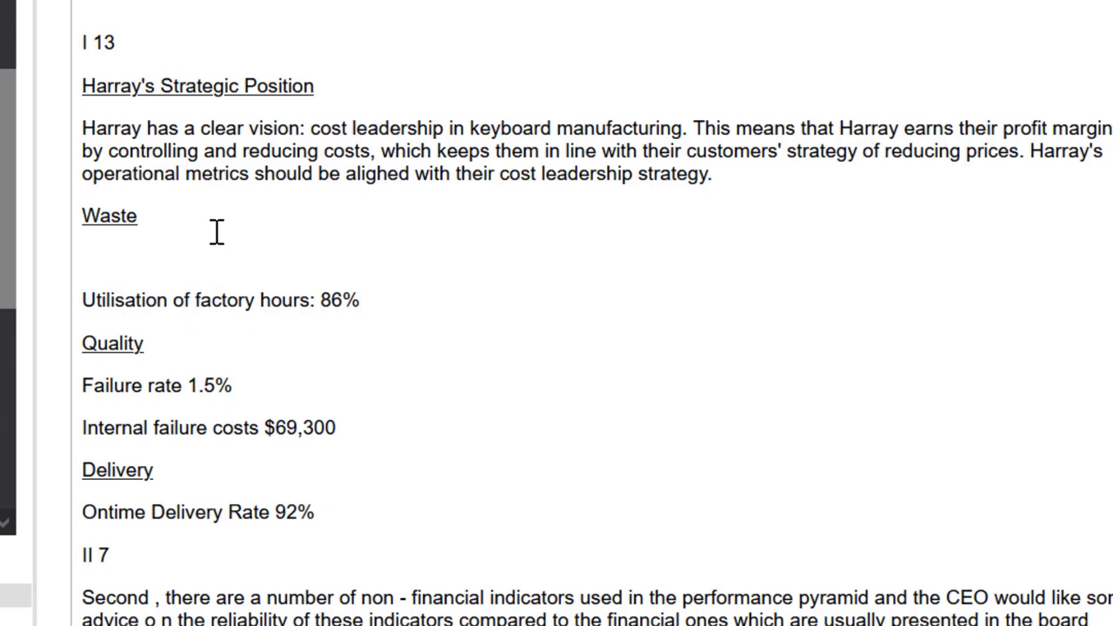
pyautogui.write('it')
pyautogui.press('BackSpace')
pyautogui.press('BackSpace')
pyautogui.write("It's impor")
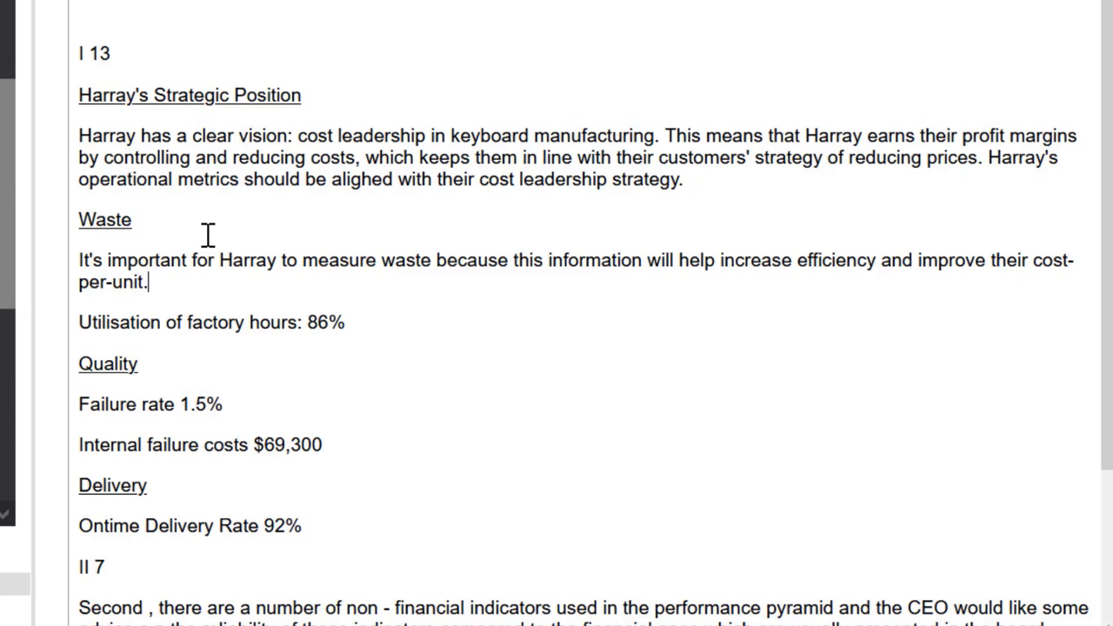
# Step: Below the utilisation line, write that Harray is 14% short of standard time per unit (1-0.86), with possible causes and process improvement opportunities
pyautogui.press('Down')
pyautogui.press('Down')
pyautogui.press('Up')
pyautogui.press('Right')
pyautogui.press('Right')
pyautogui.press('Right')
pyautogui.press('Right')
pyautogui.press('Right')
pyautogui.press('Right')
pyautogui.press('Right')
pyautogui.press('Right')
pyautogui.press('Right')
pyautogui.press('Right')
pyautogui.press('Right')
pyautogui.press('Right')
pyautogui.press('Right')
pyautogui.press('Right')
pyautogui.press('Right')
pyautogui.press('Right')
pyautogui.press('Right')
pyautogui.press('Right')
pyautogui.press('Right')
pyautogui.press('Right')
pyautogui.press('Right')
pyautogui.press('Return')
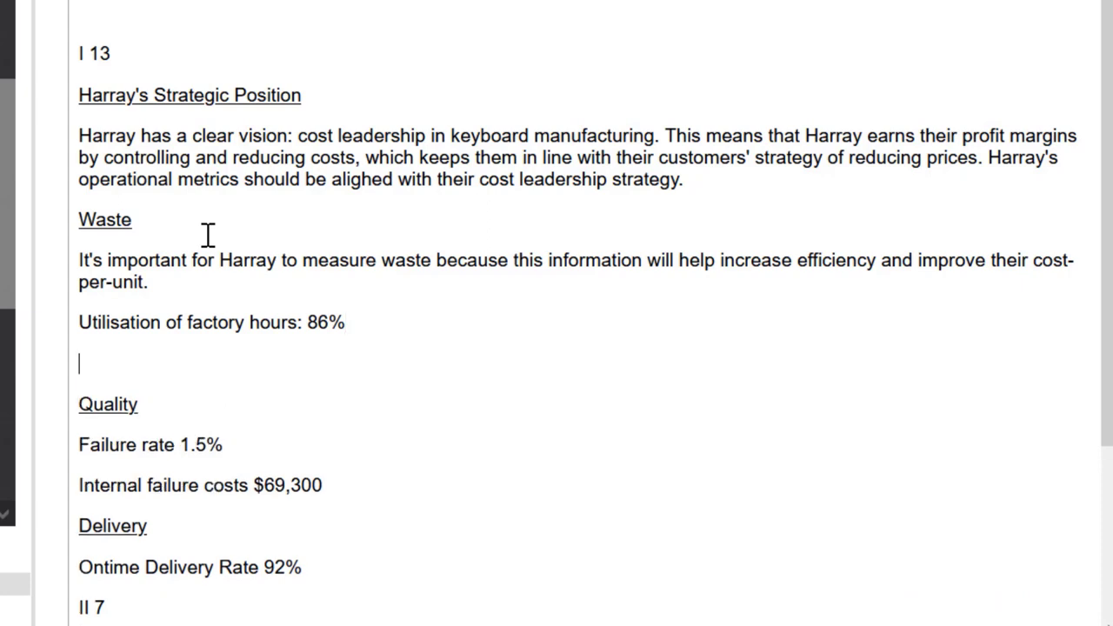
pyautogui.write('We see they a')
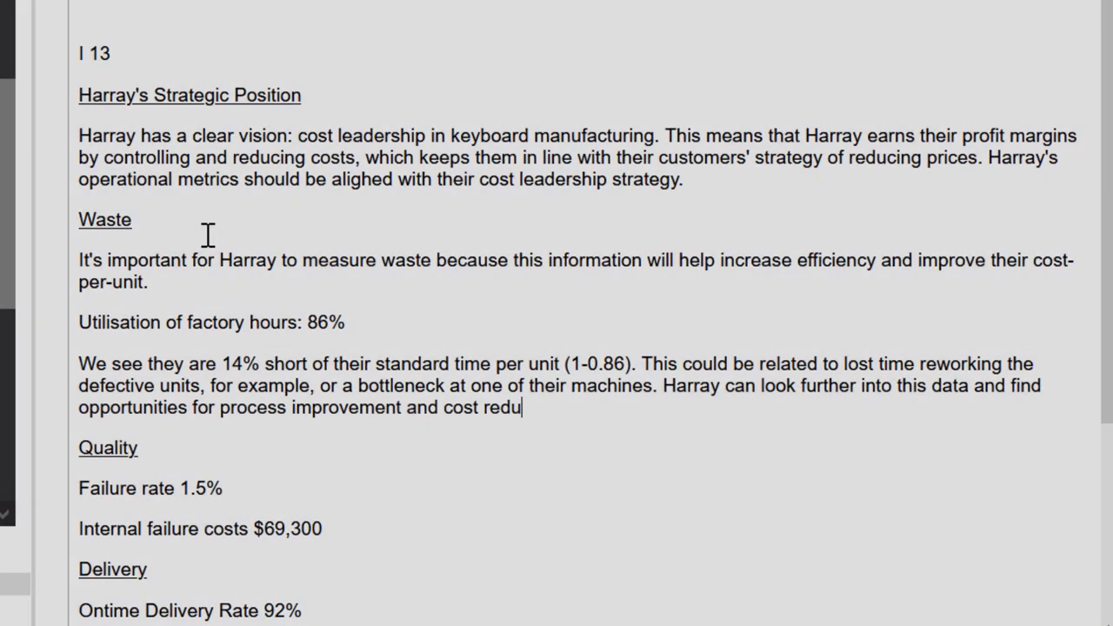
pyautogui.write('ction.')
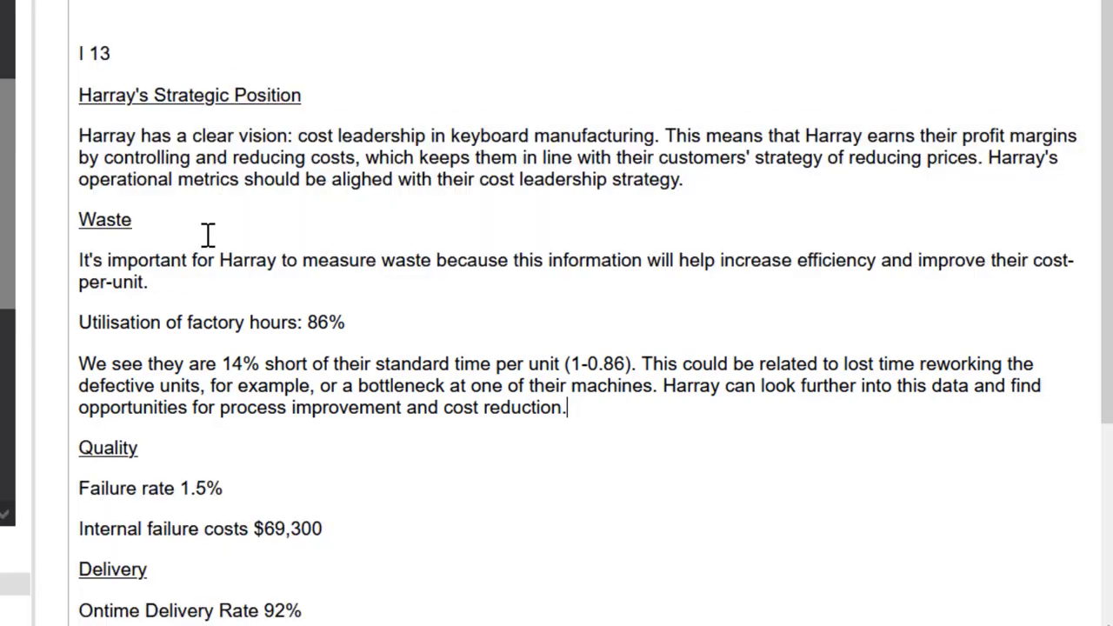
# Step: Beneath the Quality heading, write a non-underlined paragraph on how poor-quality keyboards threaten contract renewals given aggressively tendering competitors
pyautogui.press('Down')
pyautogui.press('Return')
pyautogui.write('Qua')
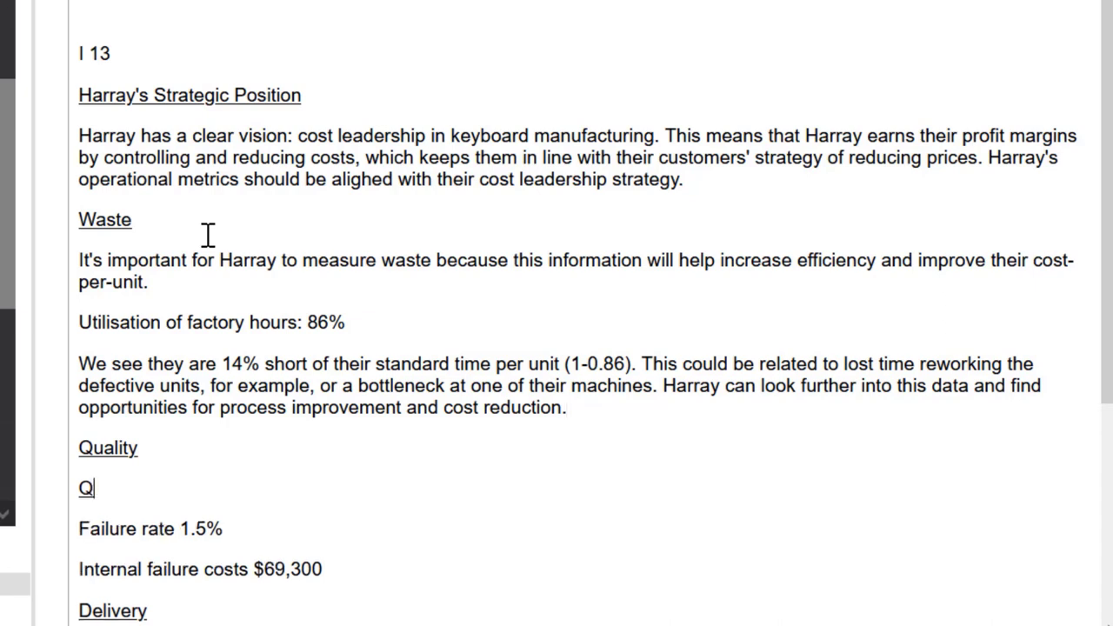
pyautogui.press('BackSpace')
pyautogui.press('BackSpace')
pyautogui.press('BackSpace')
pyautogui.write('Qua')
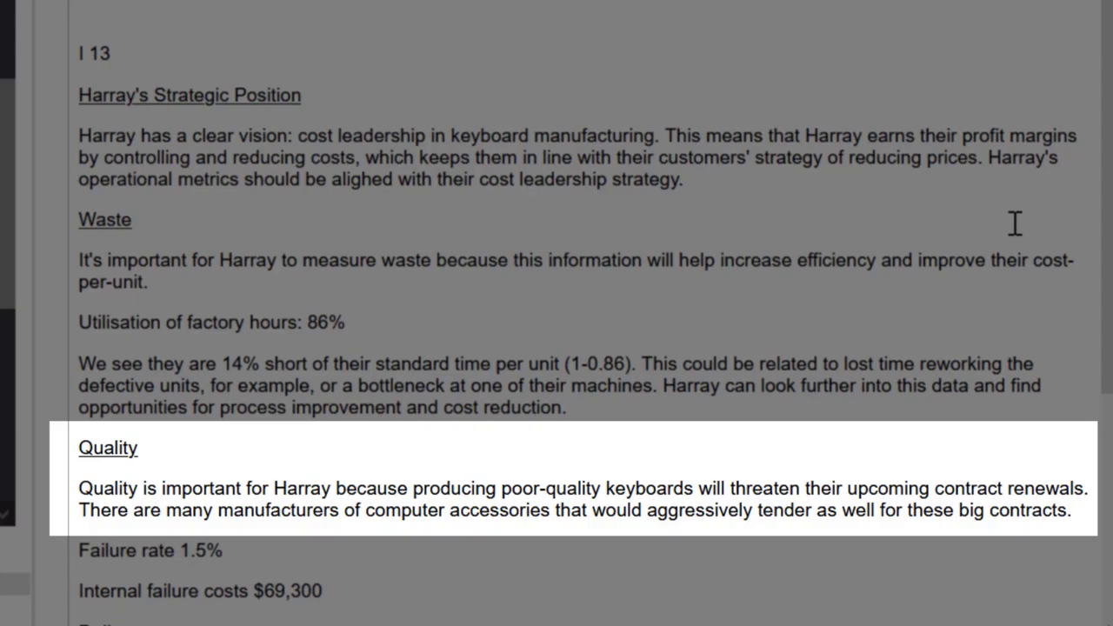
pyautogui.scroll(-4, 1016, 223)
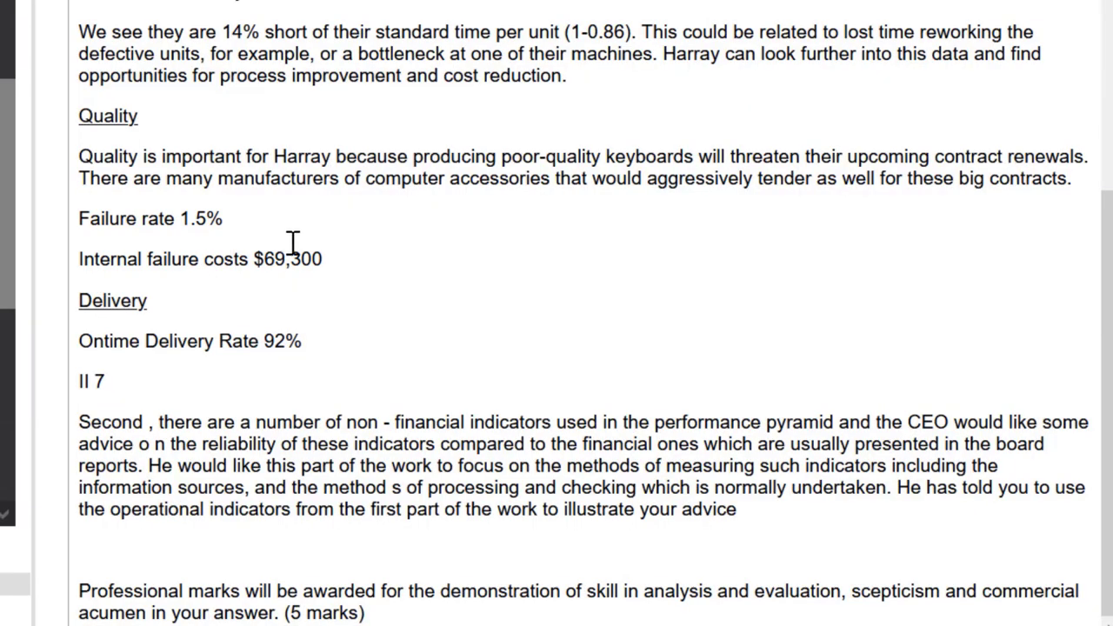
# Step: Below the failure rate line, write that 0.4% customer returns bring total failures to 1.9%, an improvement area given modern 'defects per million' measures
pyautogui.click(293, 243)
pyautogui.press('Return')
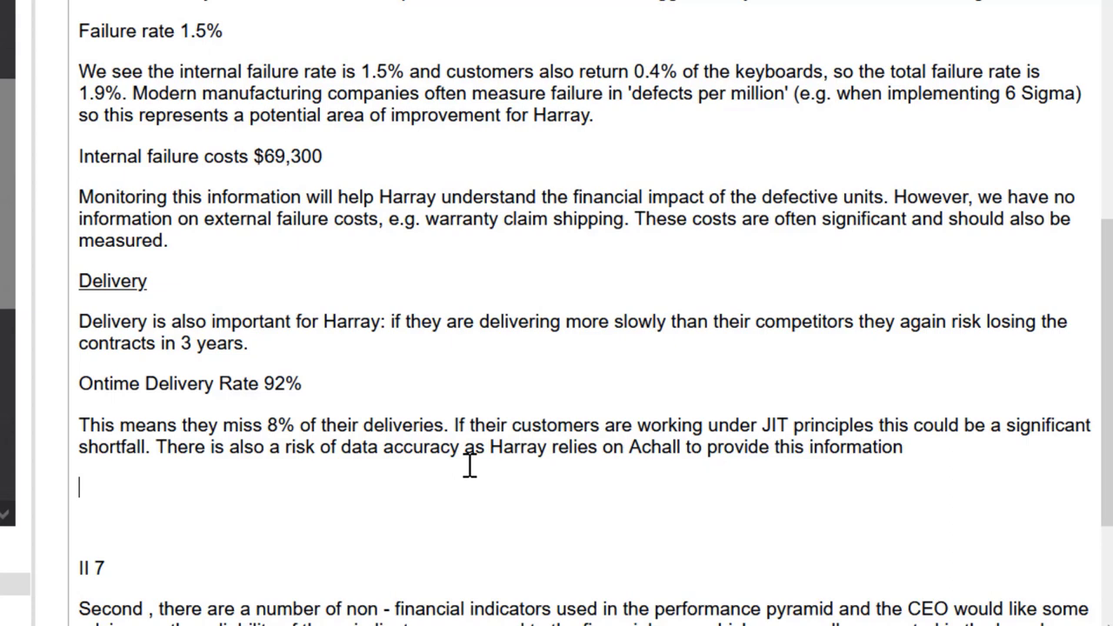
# Step: Below the Delivery section, add an underlined "Cycle Time" heading and explain why manufacturing time per keyboard would be more helpful than the cash cycle
pyautogui.write('Cycle Ti')
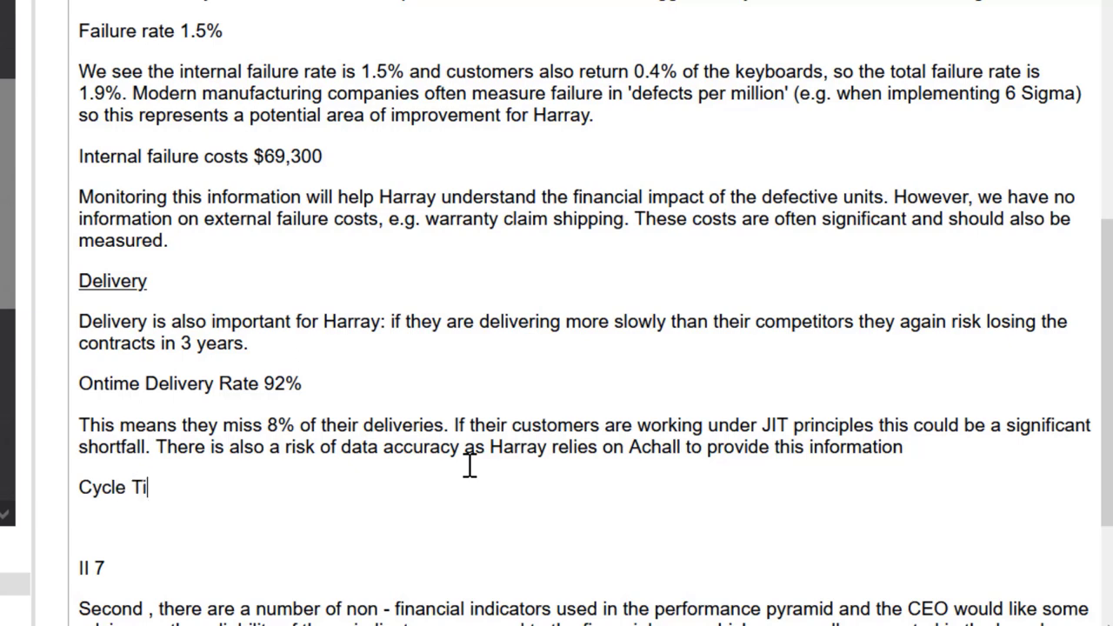
pyautogui.write('me')
pyautogui.press('Return')
pyautogui.press('Return')
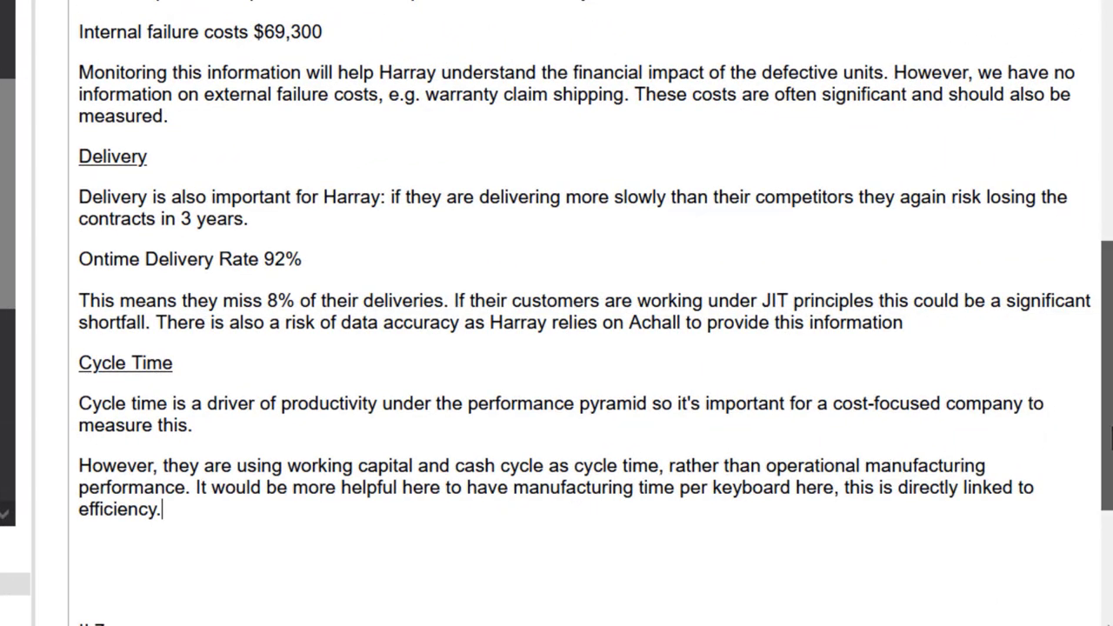
# Step: Review the written Waste, Quality, Delivery and Cycle Time sections of the performance pyramid answer
pyautogui.scroll(2, 1106, 434)
pyautogui.scroll(5, 1106, 435)
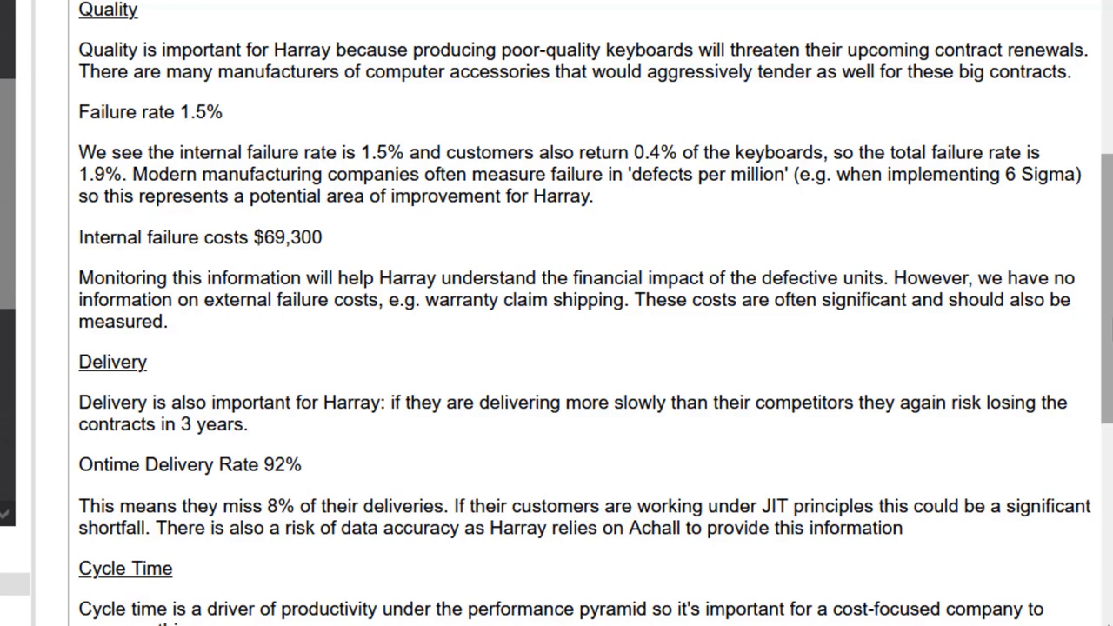
pyautogui.scroll(-1, 1106, 304)
pyautogui.scroll(5, 596, 313)
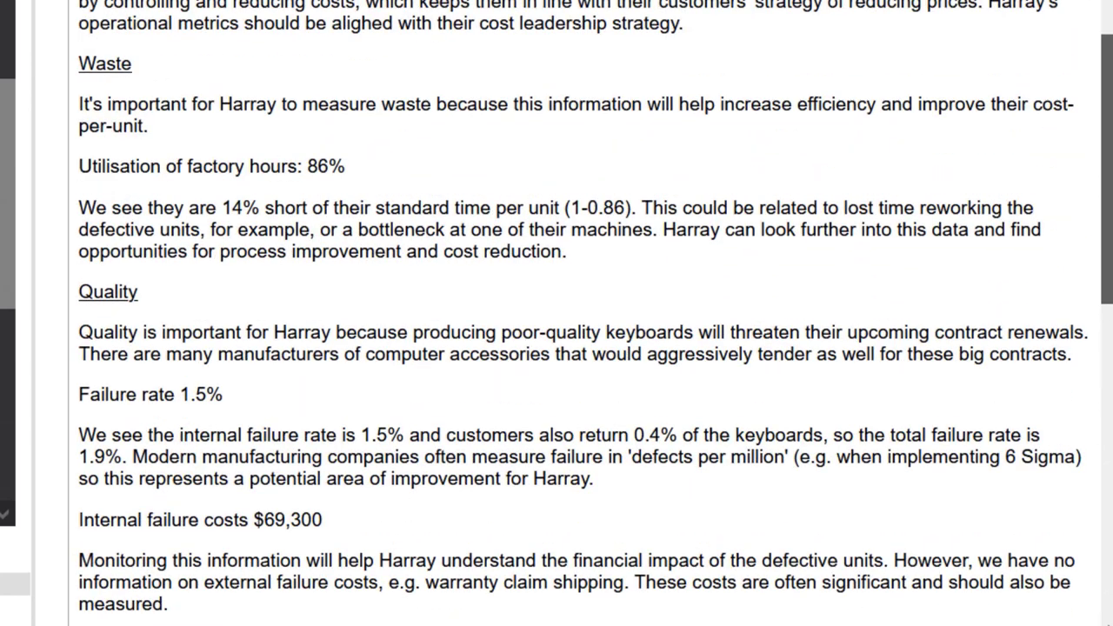
pyautogui.scroll(-7, 596, 313)
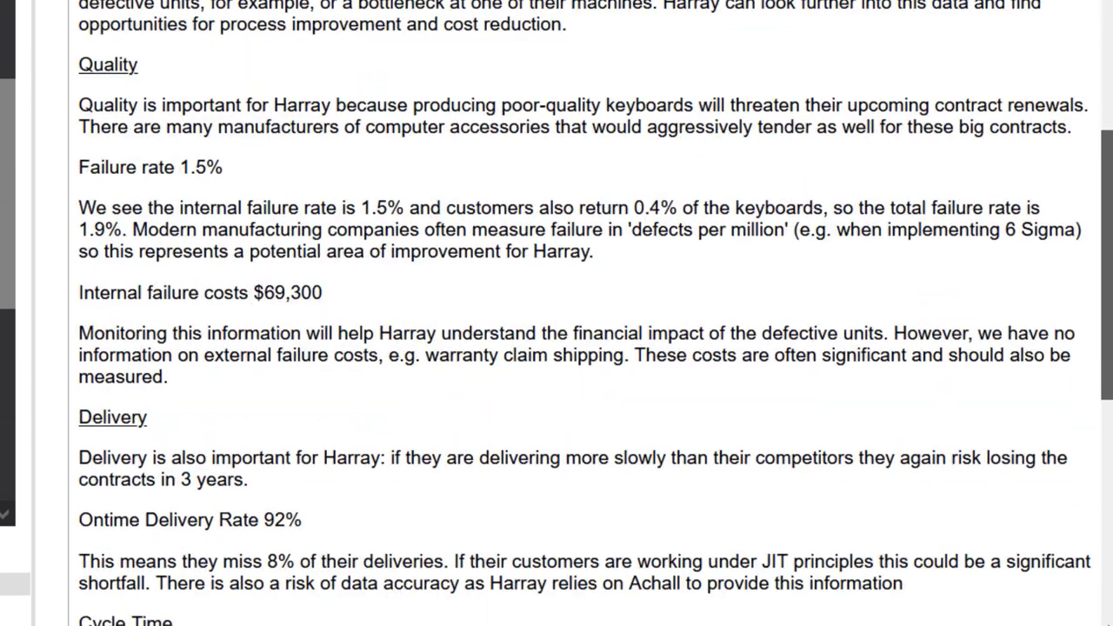
pyautogui.scroll(7, 596, 313)
pyautogui.scroll(1, 596, 313)
pyautogui.scroll(-1, 596, 313)
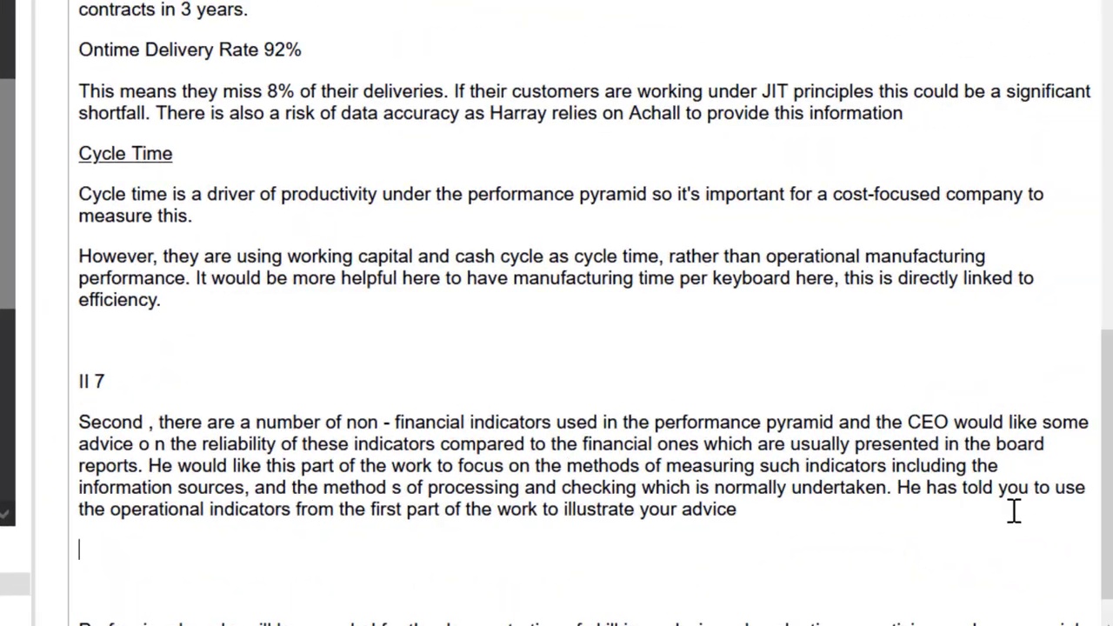
# Step: Make room below the second requirement about indicator reliability and add the heading "Financial indicators" with space beneath it
pyautogui.press('Return')
pyautogui.press('Return')
pyautogui.press('Return')
pyautogui.press('Return')
pyautogui.press('Return')
pyautogui.press('Return')
pyautogui.press('BackSpace')
pyautogui.press('BackSpace')
pyautogui.press('BackSpace')
pyautogui.press('BackSpace')
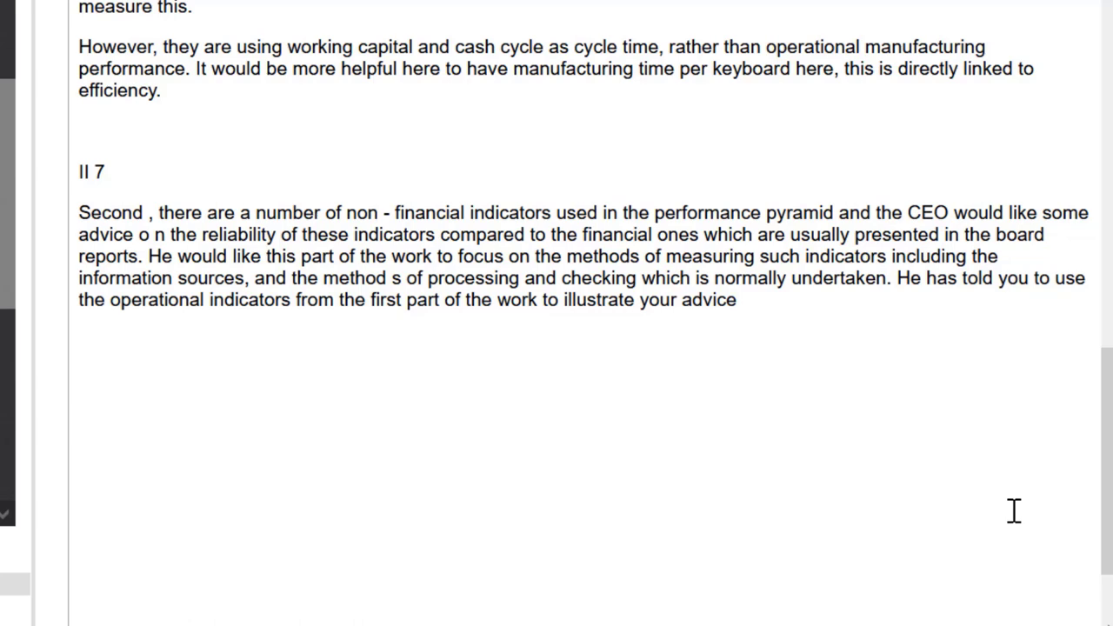
pyautogui.press('BackSpace')
pyautogui.press('BackSpace')
pyautogui.write('Financial indicators')
pyautogui.press('Return')
pyautogui.press('Return')
pyautogui.press('Return')
pyautogui.press('Return')
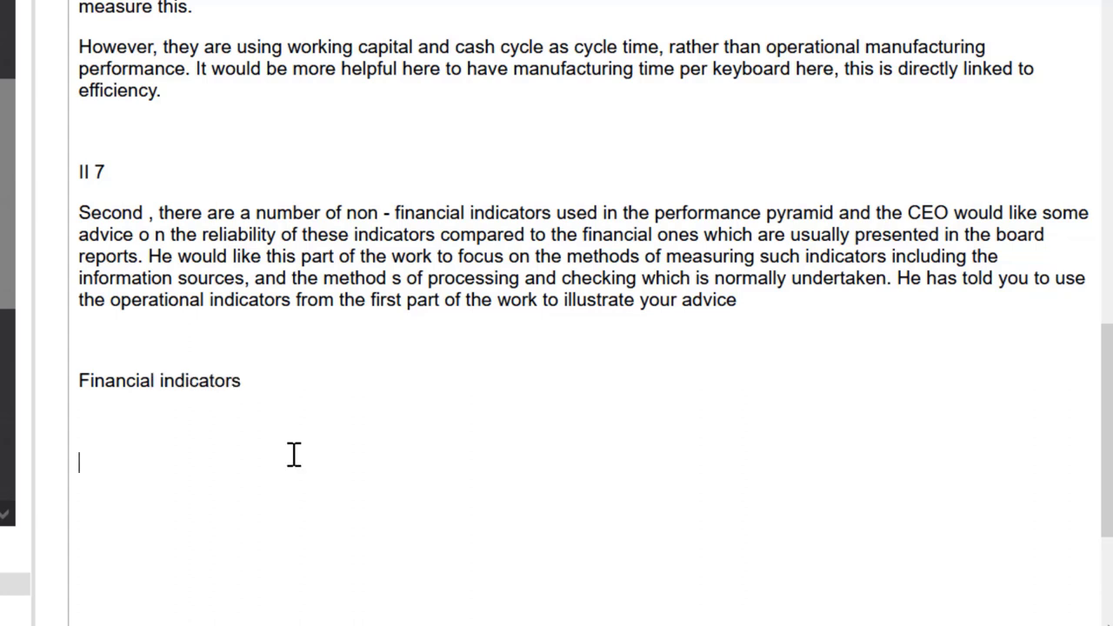
# Step: Add the heading "Non-financial indicators" followed by the subheadings "Quality", "Delivery" and "Cycle time" on separate lines
pyautogui.write('Non-financial indicators')
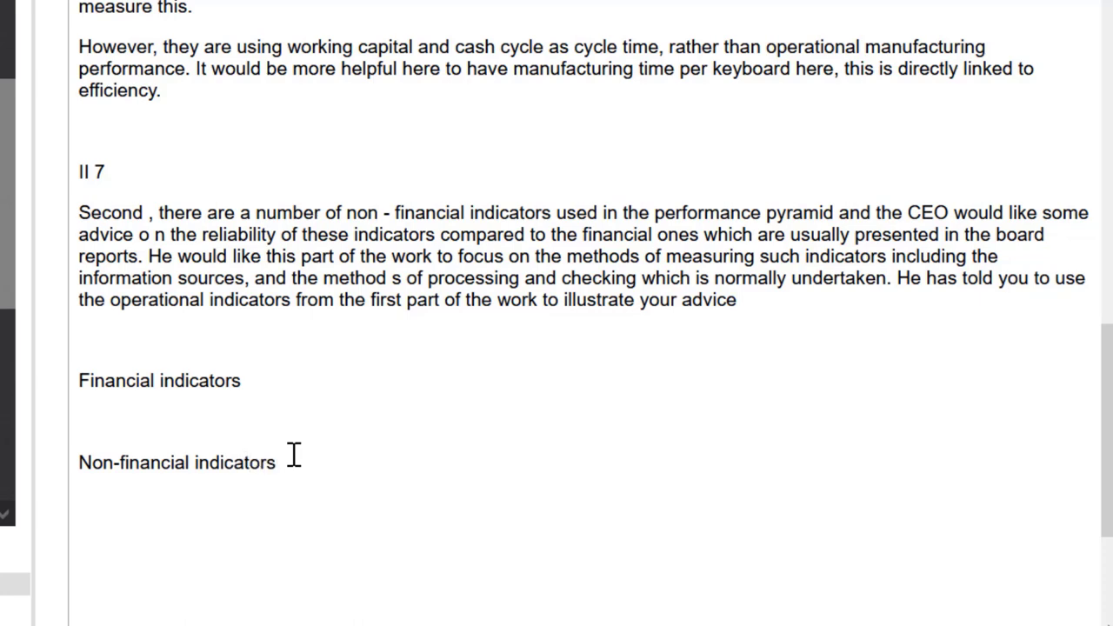
pyautogui.press('Return')
pyautogui.press('Return')
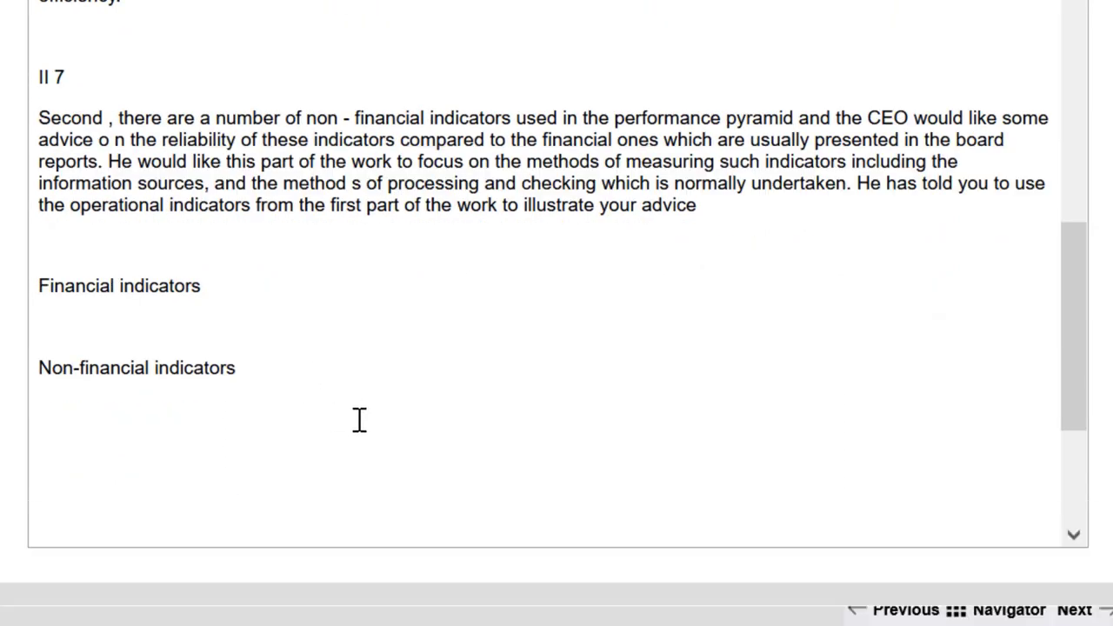
pyautogui.write('Quality')
pyautogui.press('Return')
pyautogui.write('Delivery')
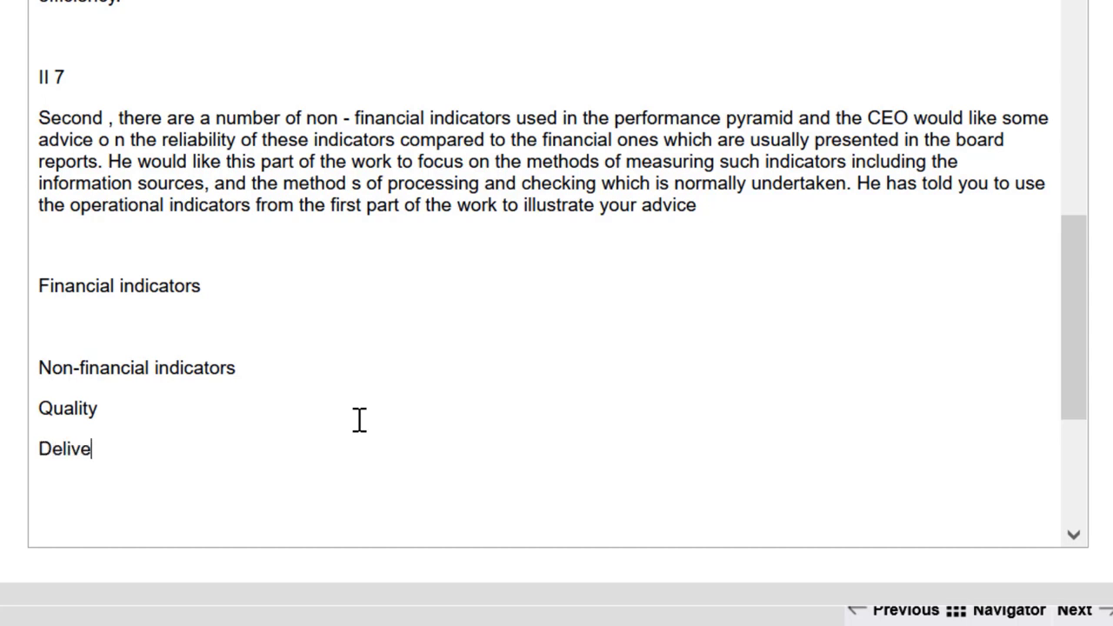
pyautogui.press('Return')
pyautogui.write('Cycle time')
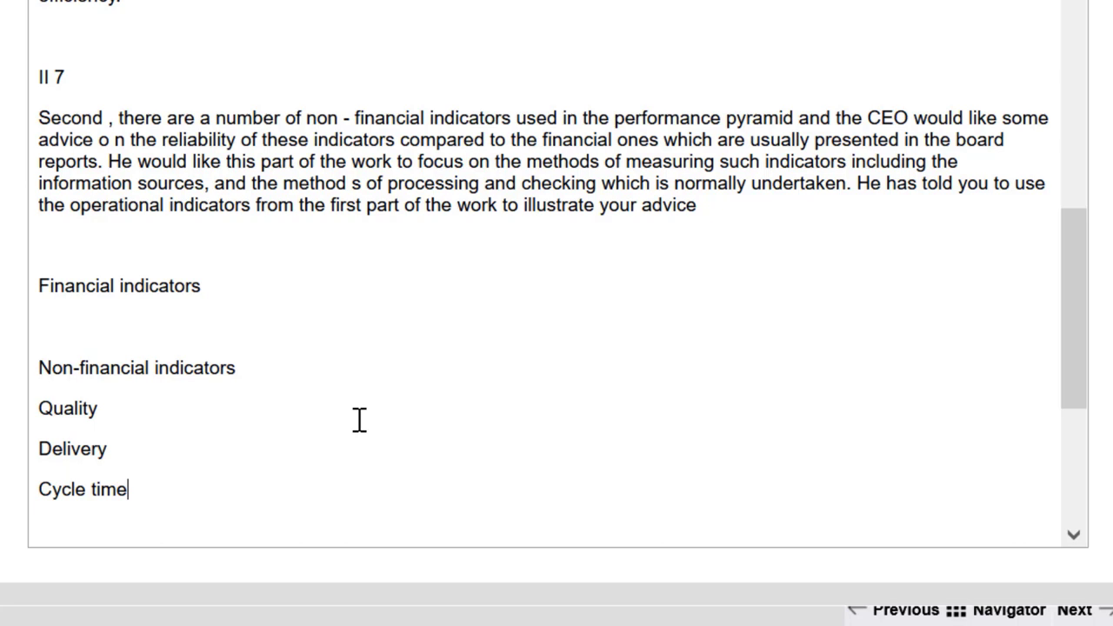
# Step: Underline the "Non-financial indicators" and "Financial indicators" headings
pyautogui.moveTo(237, 367); pyautogui.dragTo(38, 380)
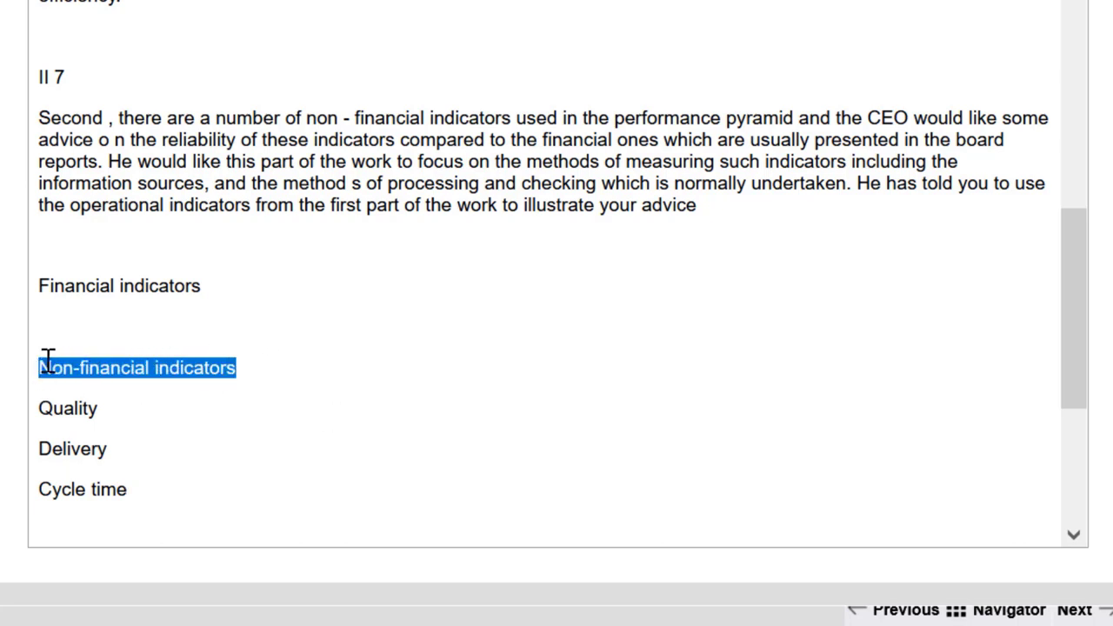
pyautogui.hotkey('ctrl', 'u')
pyautogui.moveTo(235, 289); pyautogui.dragTo(35, 280)
# Step: Beneath the Financial indicators heading, write that board report figures come from financial software, are more easily quantified and audited, so may be more reliable
pyautogui.click(198, 329)
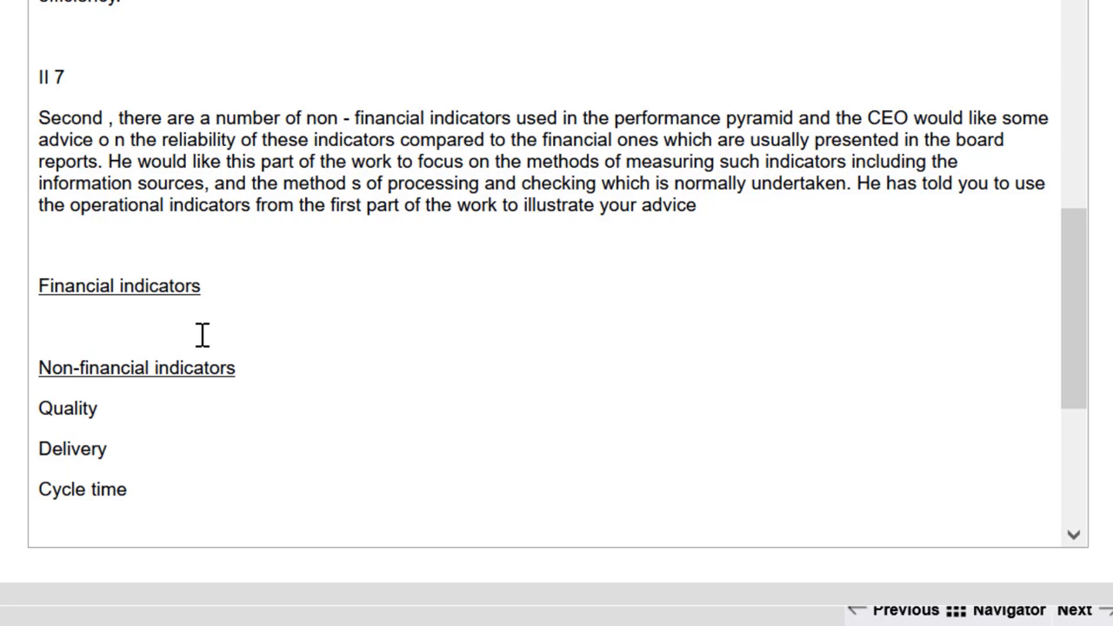
pyautogui.press('Down')
pyautogui.press('Down')
pyautogui.press('Down')
pyautogui.press('Down')
pyautogui.press('Down')
pyautogui.press('Down')
pyautogui.press('Down')
pyautogui.press('Down')
pyautogui.press('Down')
pyautogui.press('Down')
pyautogui.press('Down')
pyautogui.press('Down')
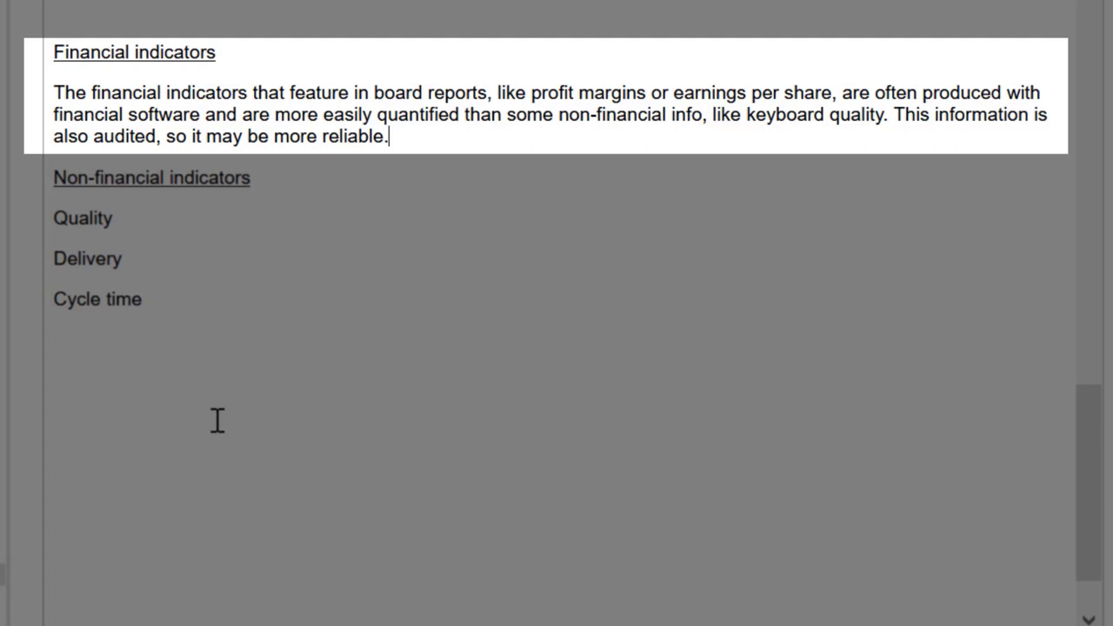
# Step: Beneath the Quality subheading, write that manual inspections may make quality metrics less reliable, while automated controls like weighing items would increase reliability
pyautogui.press('Down')
pyautogui.press('Down')
pyautogui.press('Return')
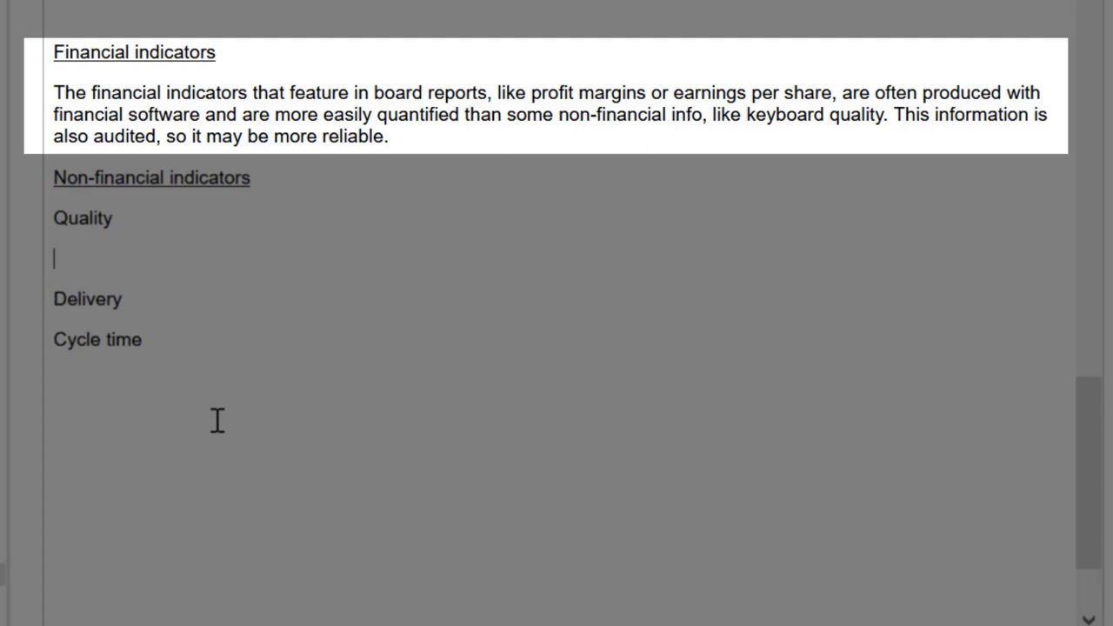
pyautogui.write('The wa')
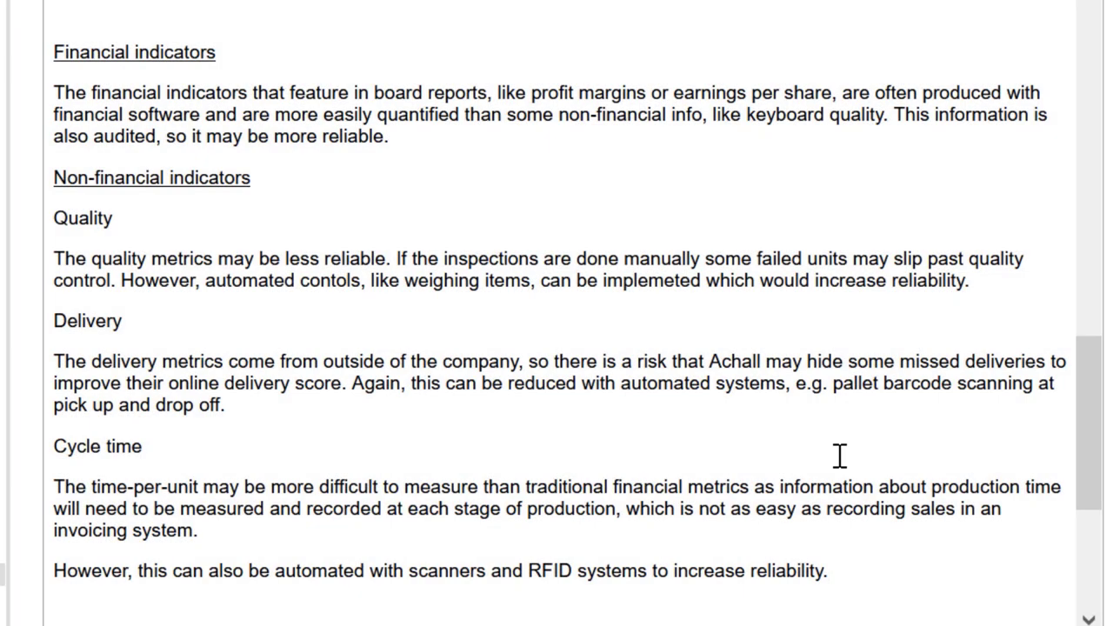